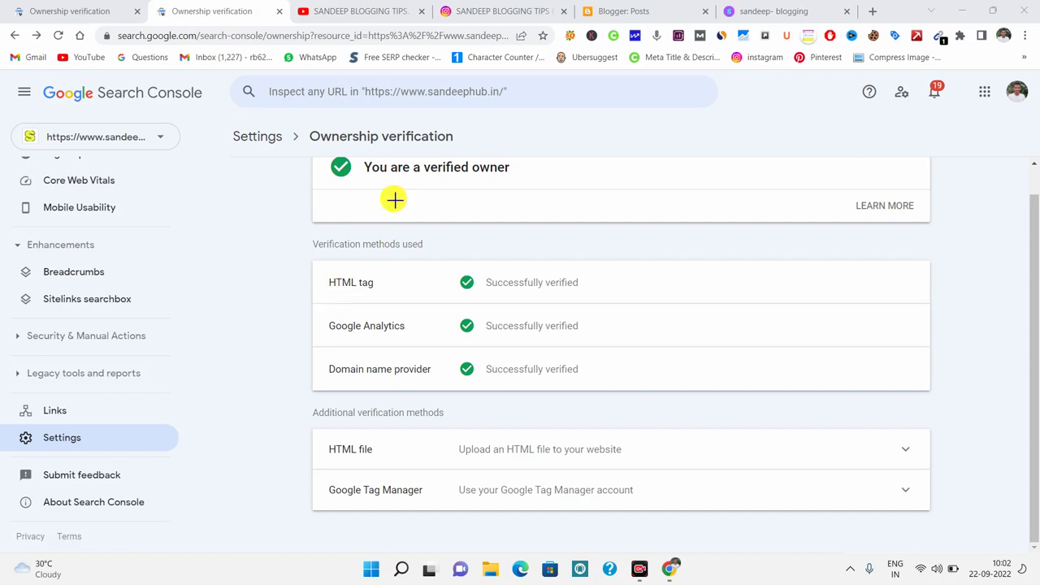
Step: Examine the verified owner status, the verification methods used and the additional methods on the existing property's ownership verification page
mouse_move(316, 152)
left_mouse_down()
mouse_move(499, 219)
mouse_move(935, 231)
left_mouse_up()
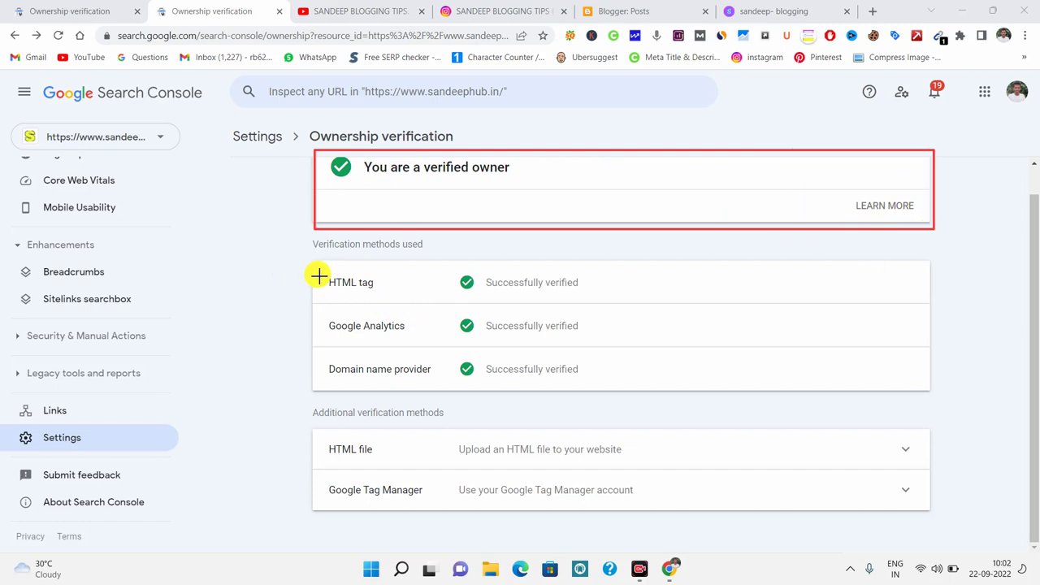
mouse_move(316, 274)
left_mouse_down()
mouse_move(599, 300)
mouse_move(817, 302)
left_mouse_up()
mouse_move(306, 312)
left_mouse_down()
mouse_move(539, 348)
mouse_move(715, 344)
left_mouse_up()
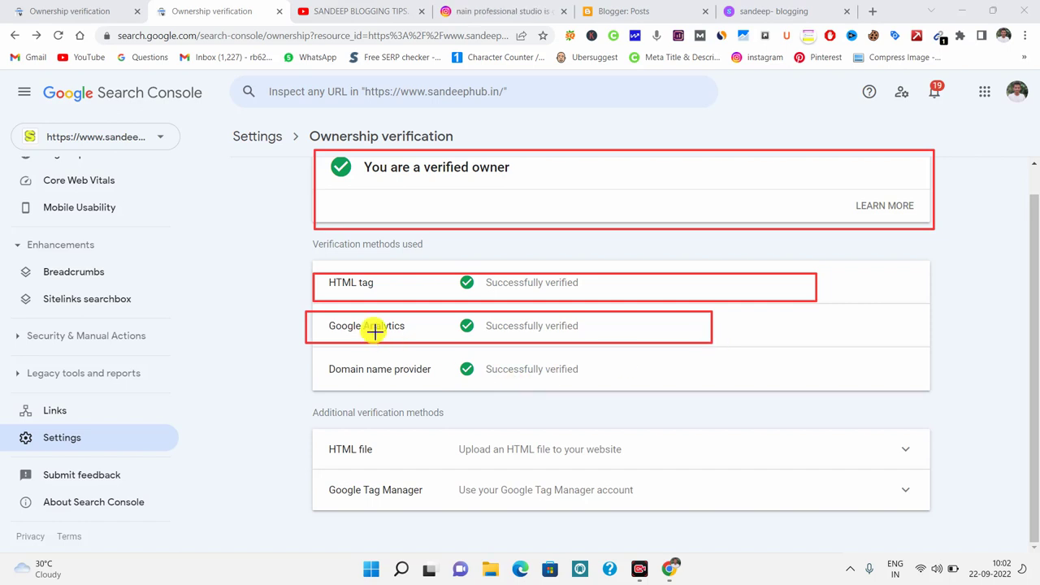
mouse_move(312, 358)
left_mouse_down()
mouse_move(488, 387)
mouse_move(625, 387)
left_mouse_up()
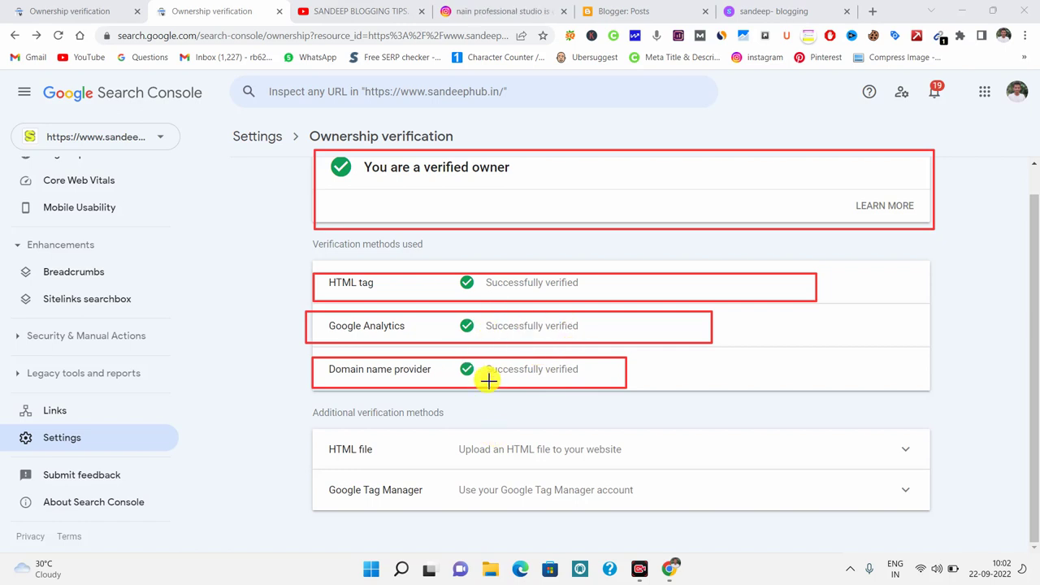
mouse_move(285, 425)
left_mouse_down()
mouse_move(365, 460)
mouse_move(489, 470)
left_mouse_up()
left_click_drag(591, 473, 826, 463)
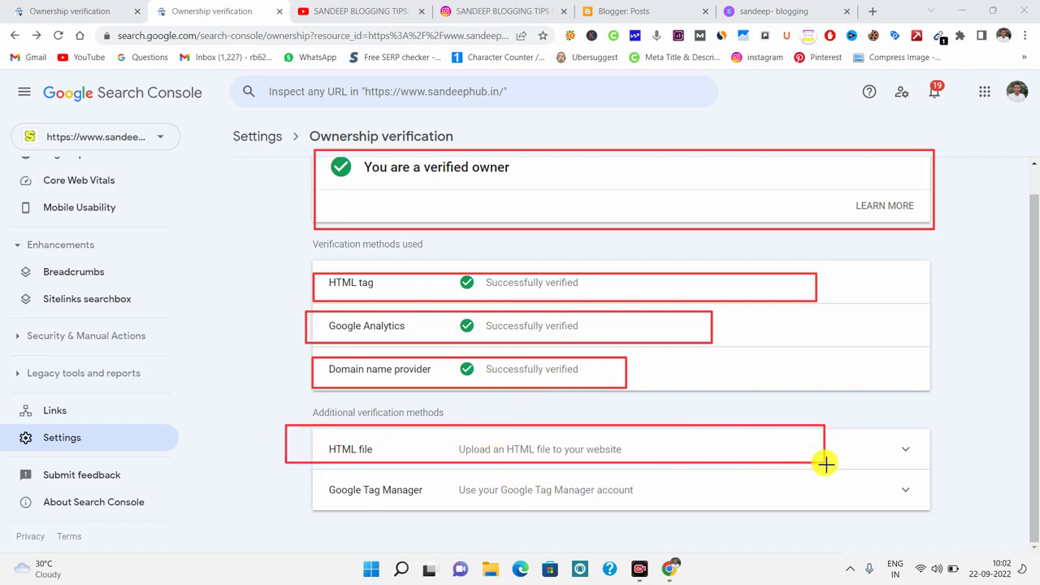
mouse_move(282, 478)
left_mouse_down()
mouse_move(482, 516)
mouse_move(897, 510)
left_mouse_up()
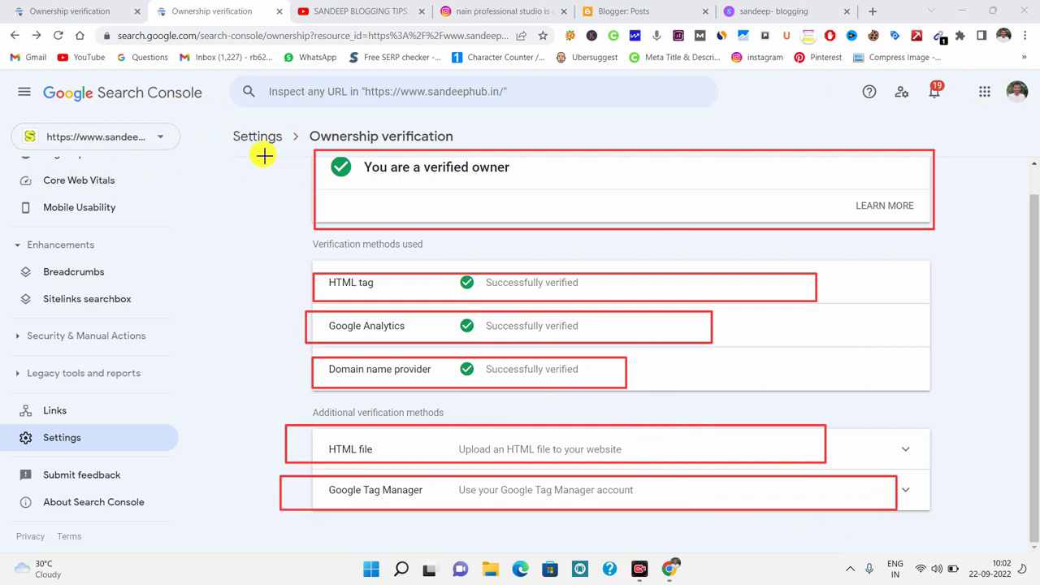
mouse_move(278, 255)
left_mouse_down()
mouse_move(329, 307)
mouse_move(844, 390)
left_mouse_up()
mouse_move(268, 405)
left_mouse_down()
mouse_move(548, 511)
mouse_move(961, 515)
left_mouse_up()
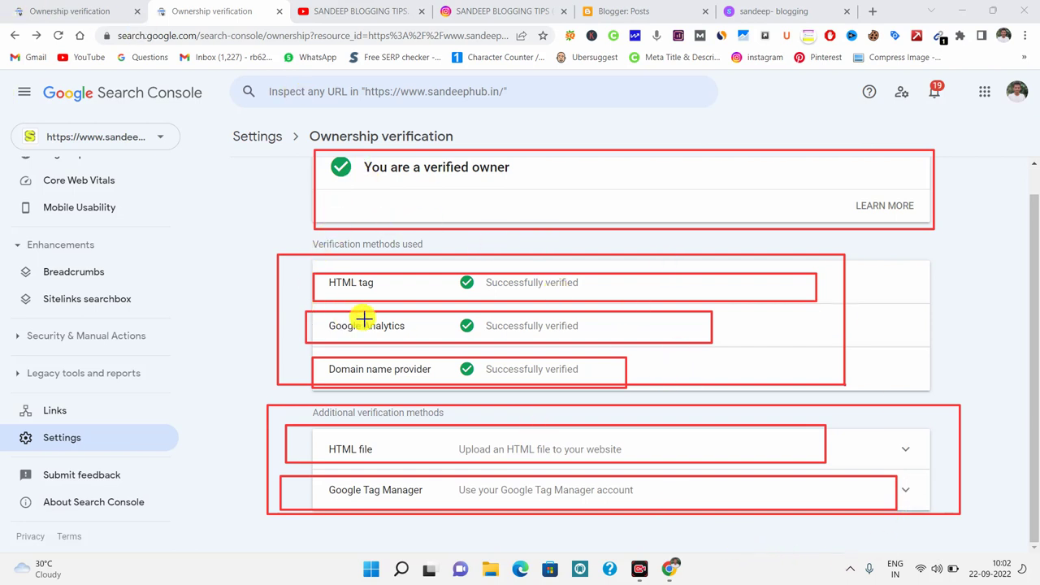
left_click_drag(278, 274, 481, 295)
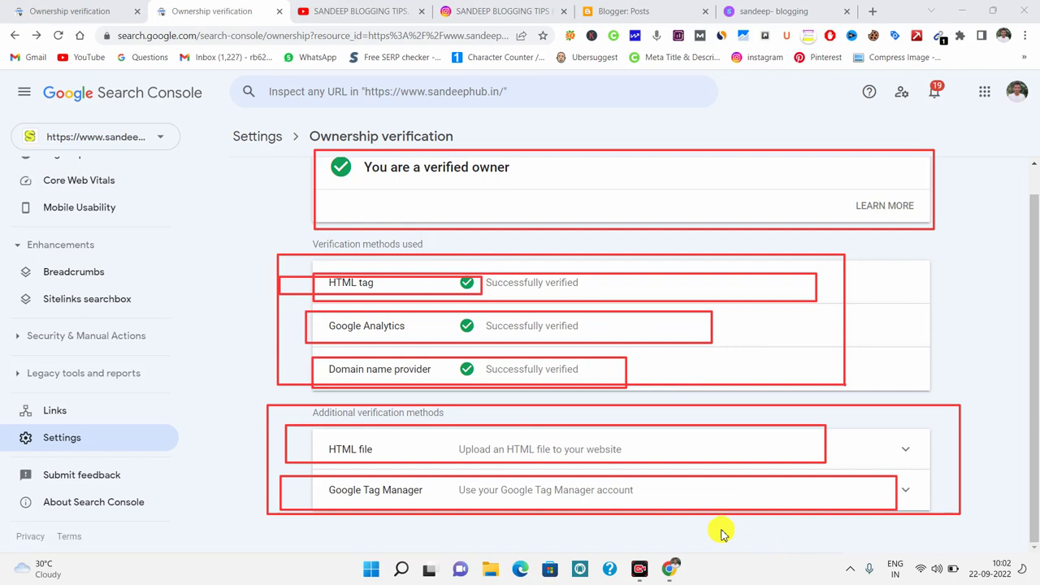
left_click_drag(730, 296, 866, 276)
left_click_drag(602, 336, 803, 351)
left_click_drag(587, 390, 779, 370)
left_click_drag(654, 469, 824, 455)
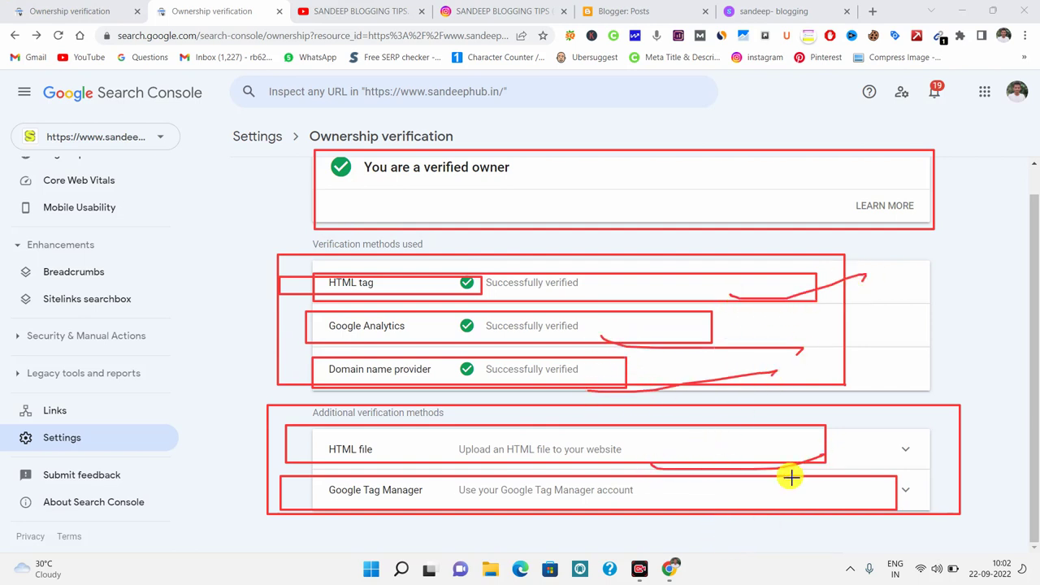
left_click_drag(623, 512, 851, 473)
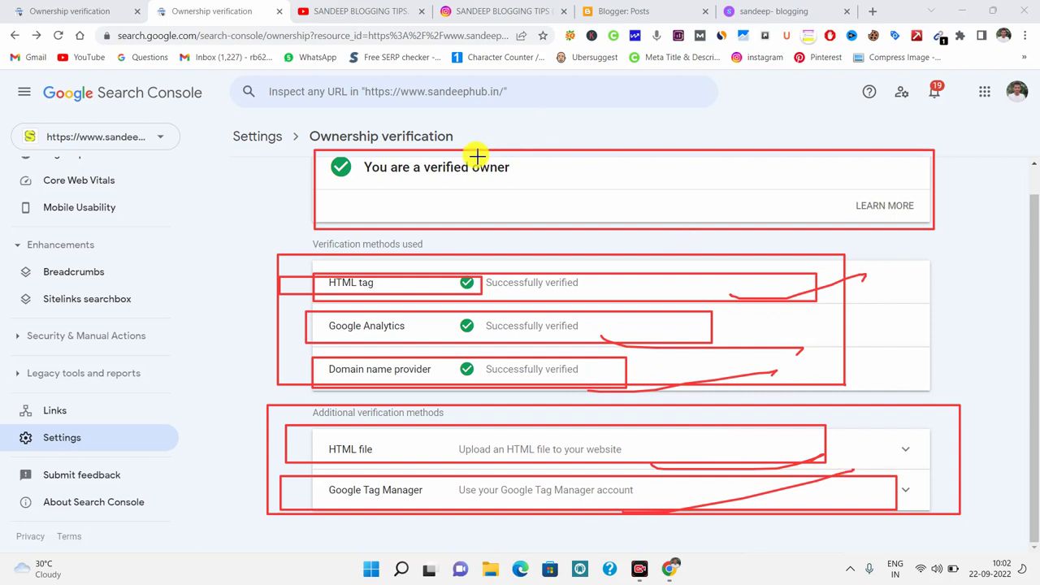
mouse_move(556, 182)
left_mouse_down()
mouse_move(501, 155)
mouse_move(308, 200)
mouse_move(577, 183)
mouse_move(547, 171)
left_mouse_up()
left_click(405, 183)
left_click_drag(424, 189, 645, 147)
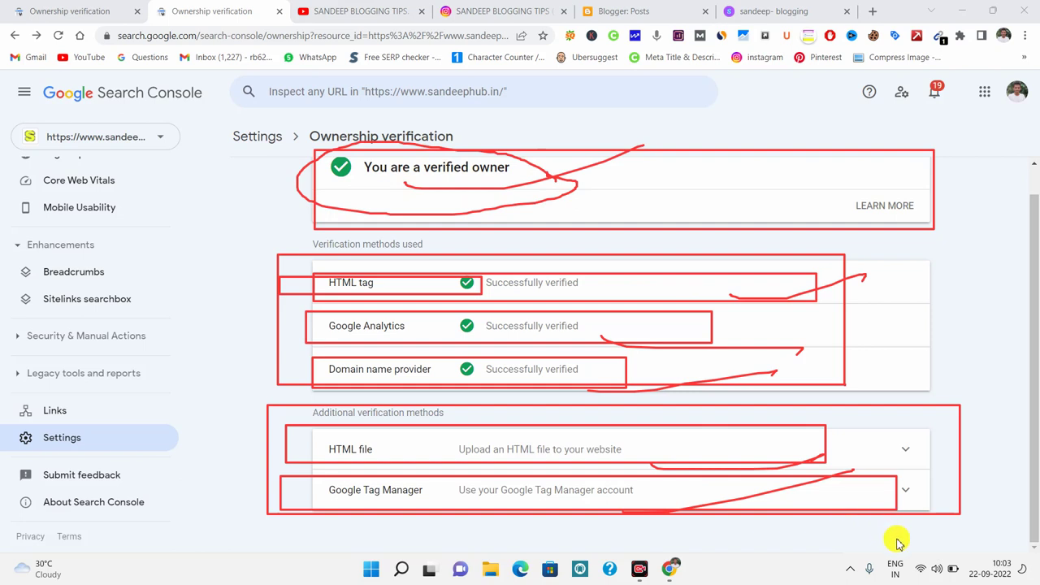
Step: Switch to the Blogger dashboard and look over the blog's posts and navigation
key("ctrl+5")
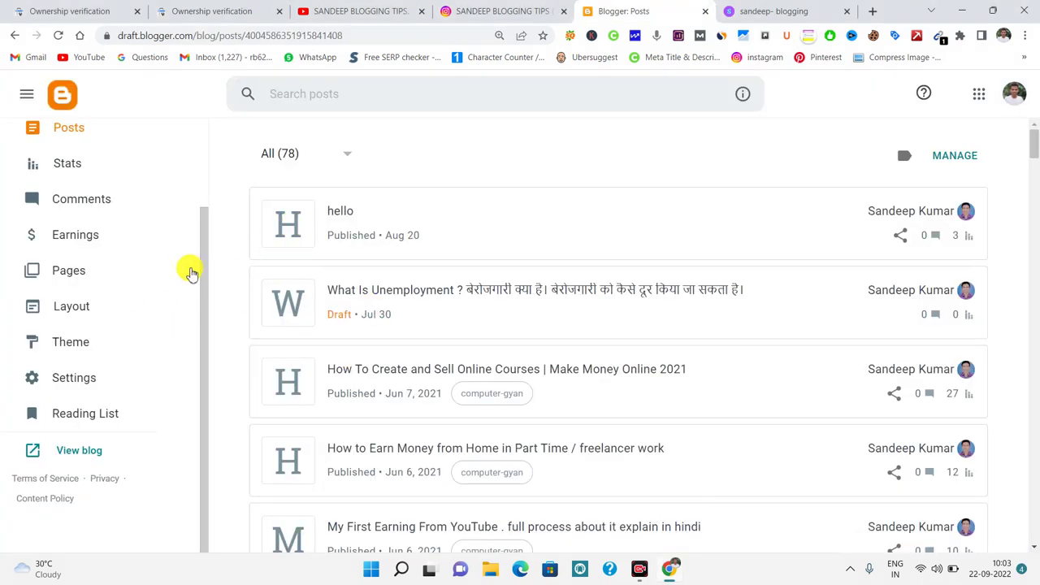
scroll(130, 309, "up", 3)
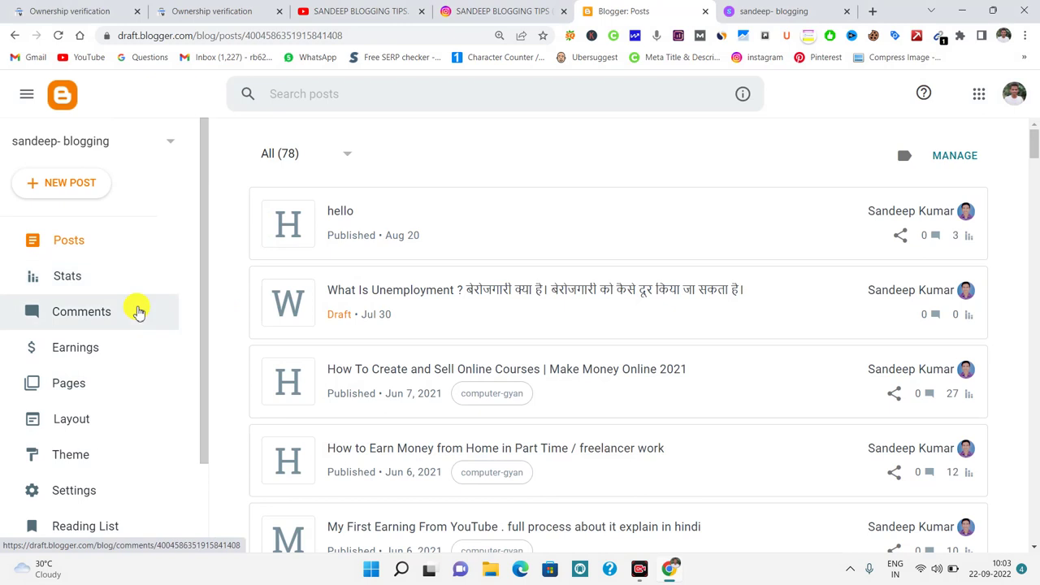
scroll(138, 311, "down", 3)
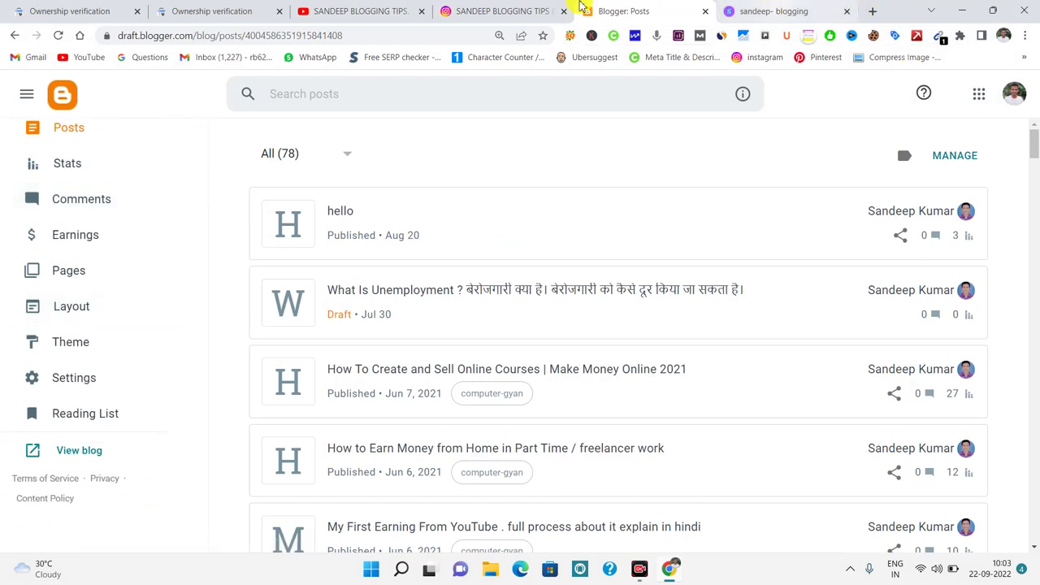
Step: Copy the address of the live blog, techwithsandee.blogspot.com, from its open page
left_click(73, 11)
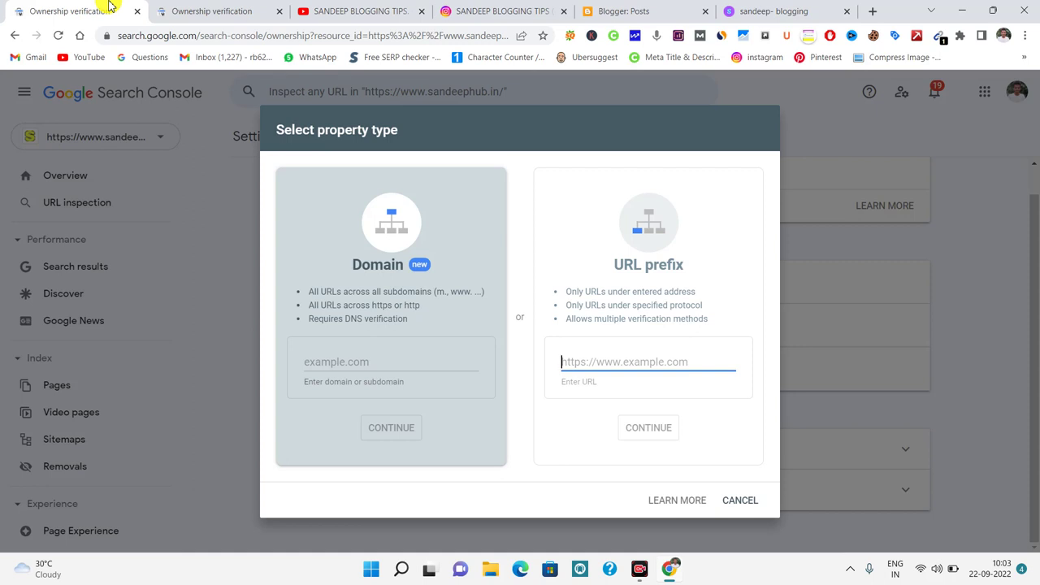
left_click(767, 10)
left_click(245, 35)
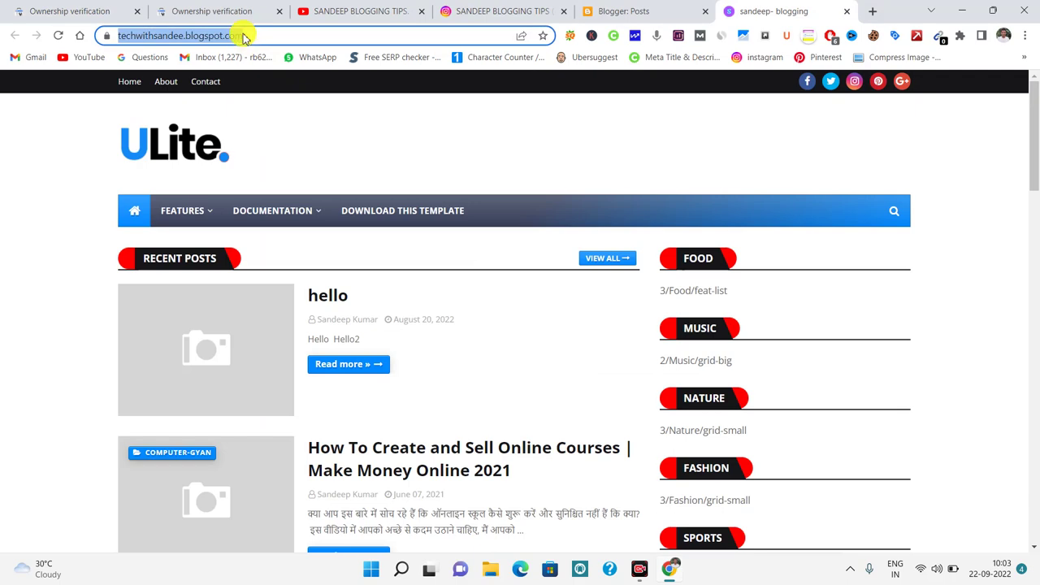
right_click(245, 35)
left_click(269, 128)
scroll(413, 390, "down", 7)
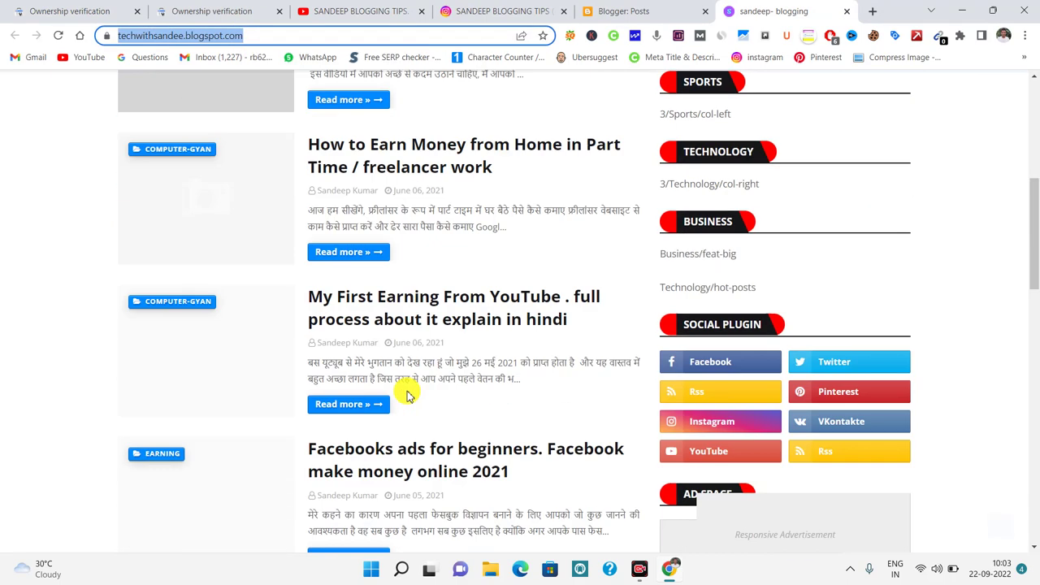
scroll(416, 390, "up", 7)
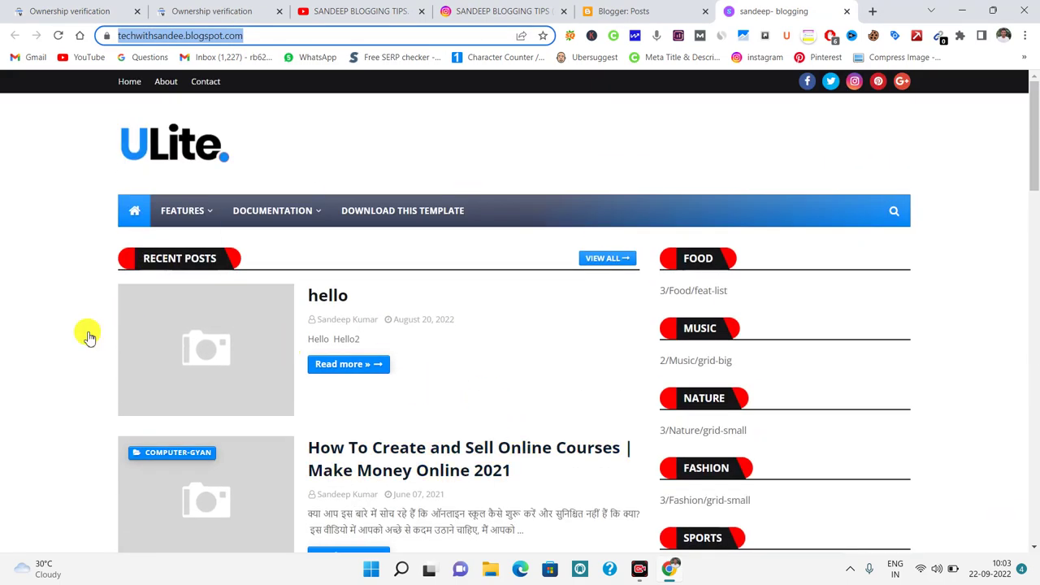
left_click(82, 8)
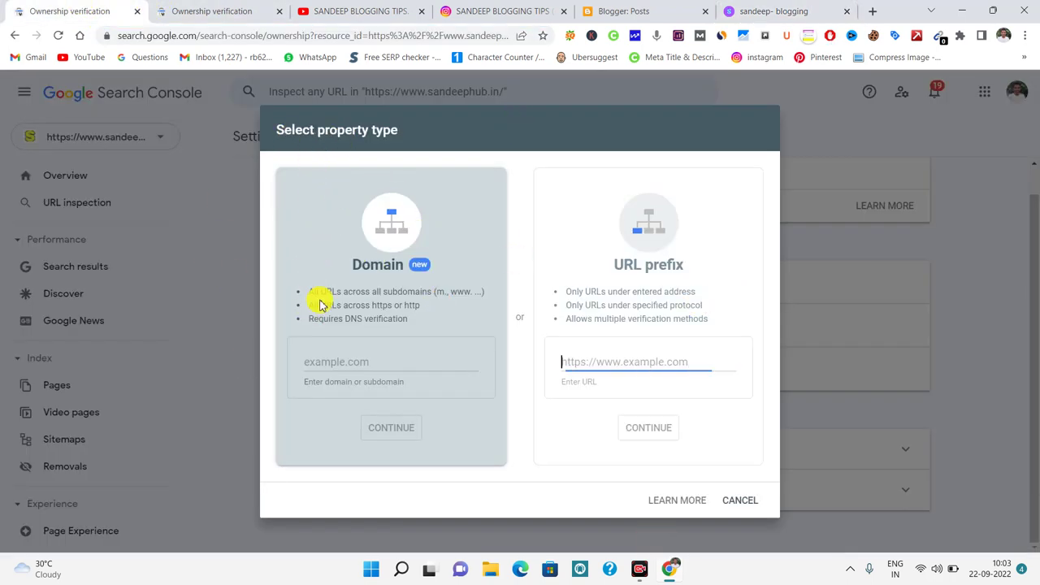
left_click(348, 362)
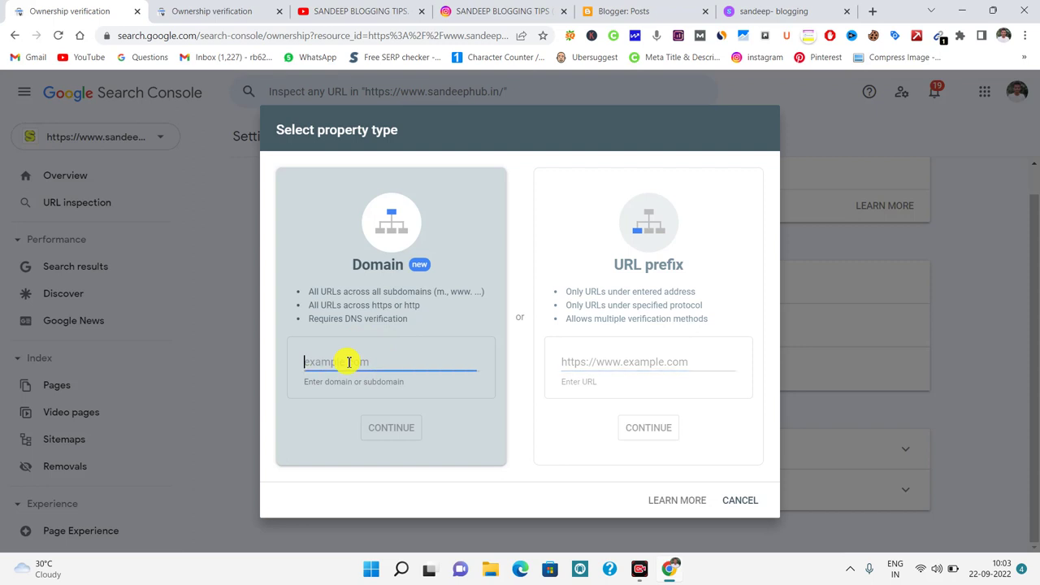
left_click(592, 358)
right_click(591, 357)
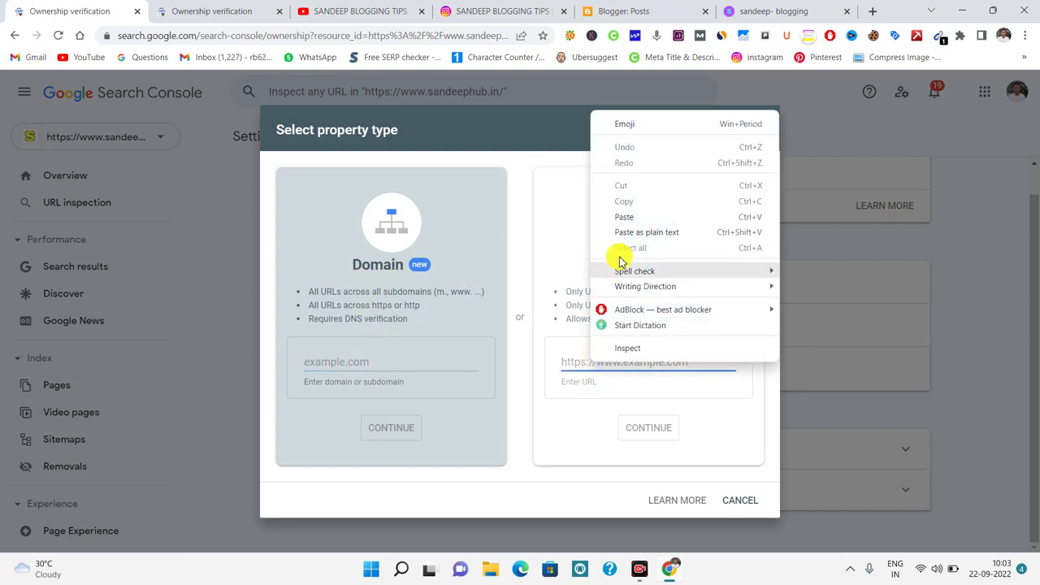
left_click(627, 216)
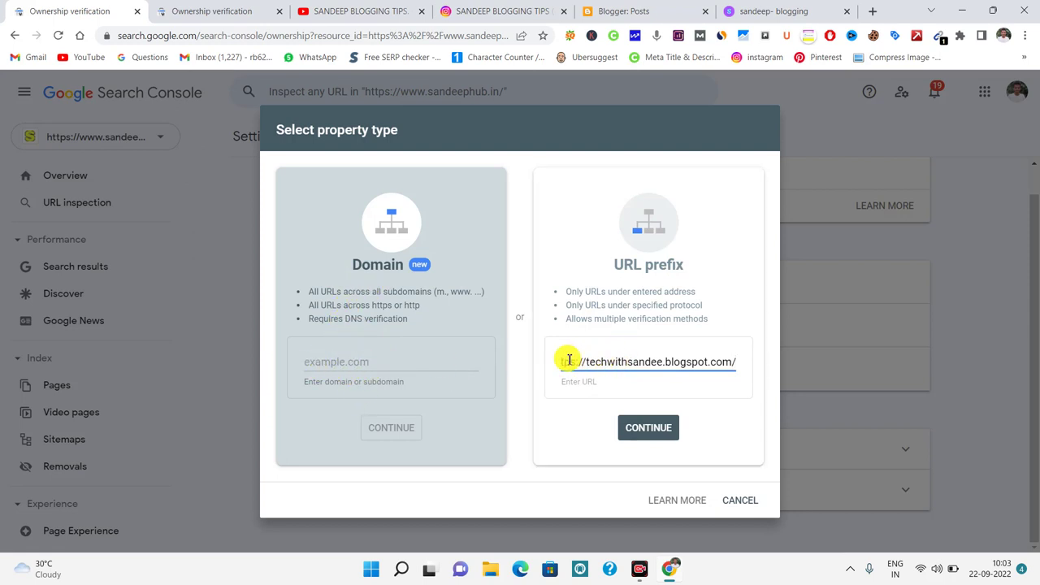
left_click(638, 433)
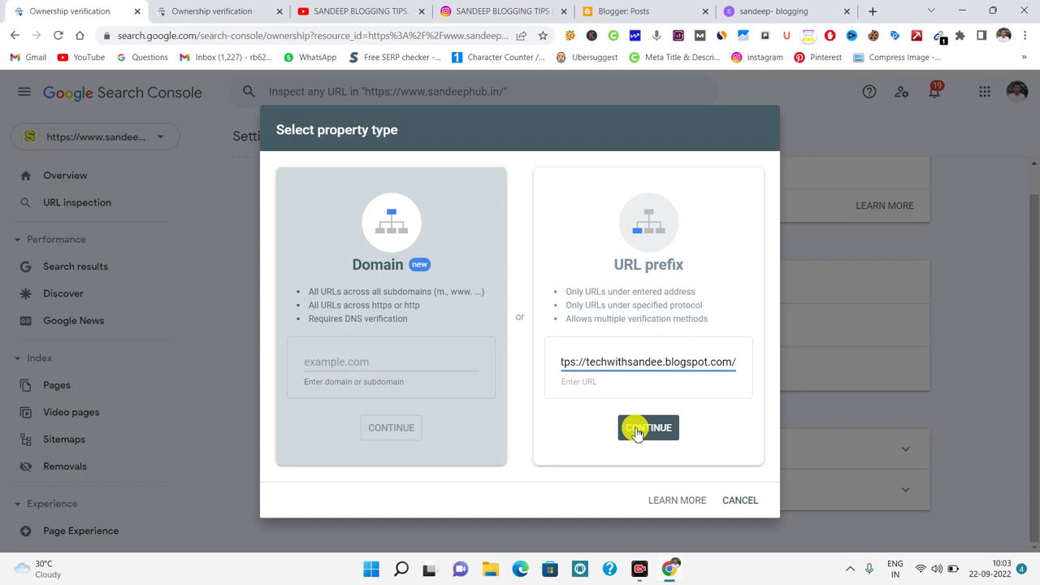
left_click(648, 427)
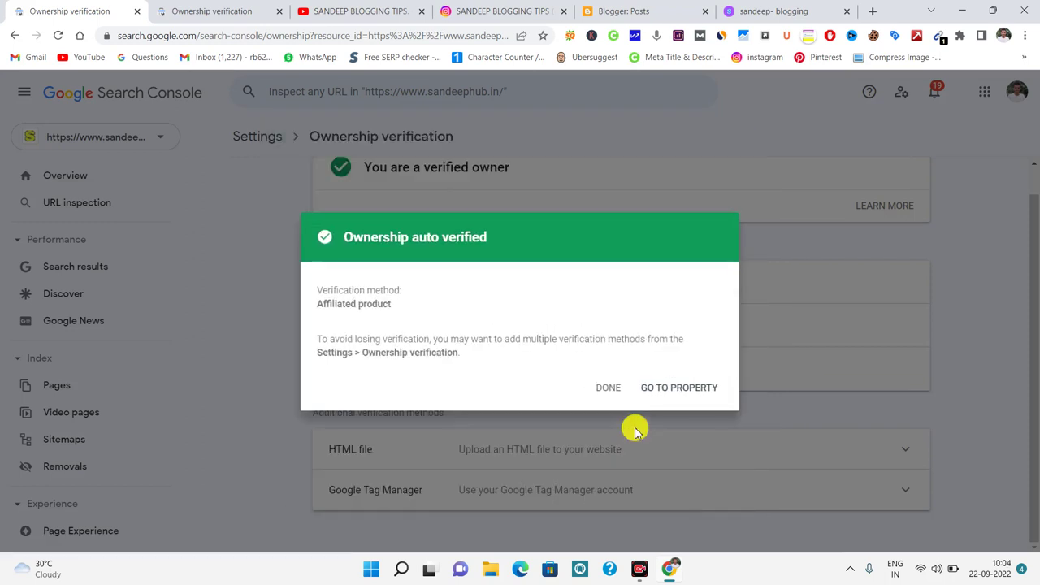
Step: Go to the newly added blog property and open the ownership verification page in its settings
left_click_drag(342, 237, 549, 257)
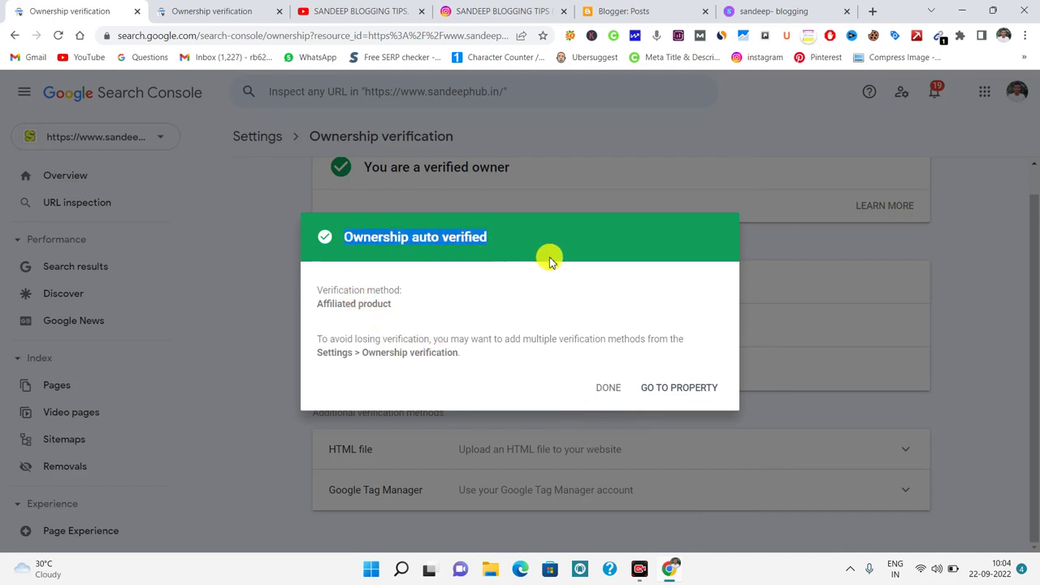
left_click(672, 389)
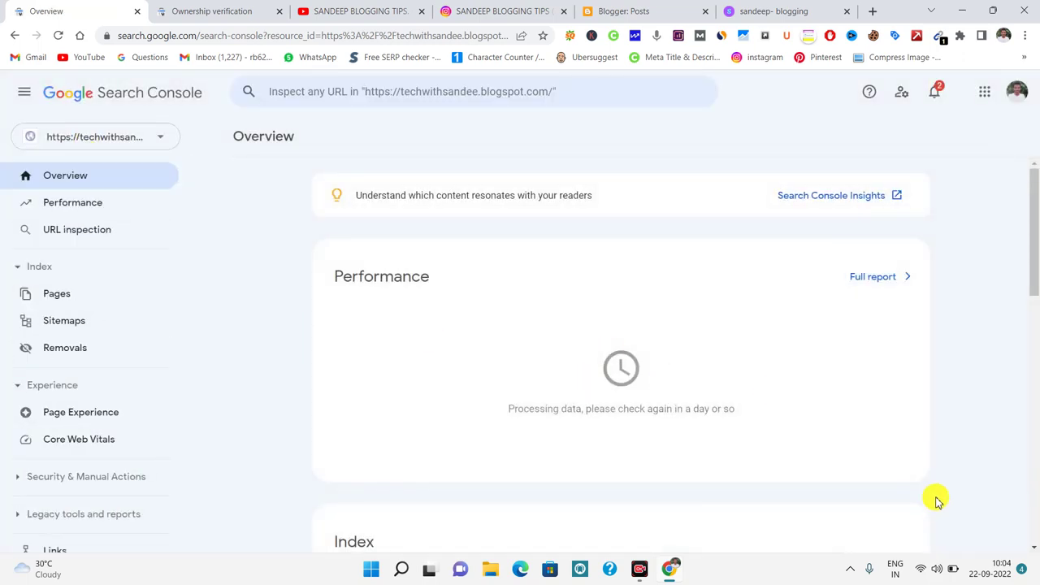
scroll(51, 344, "down", 2)
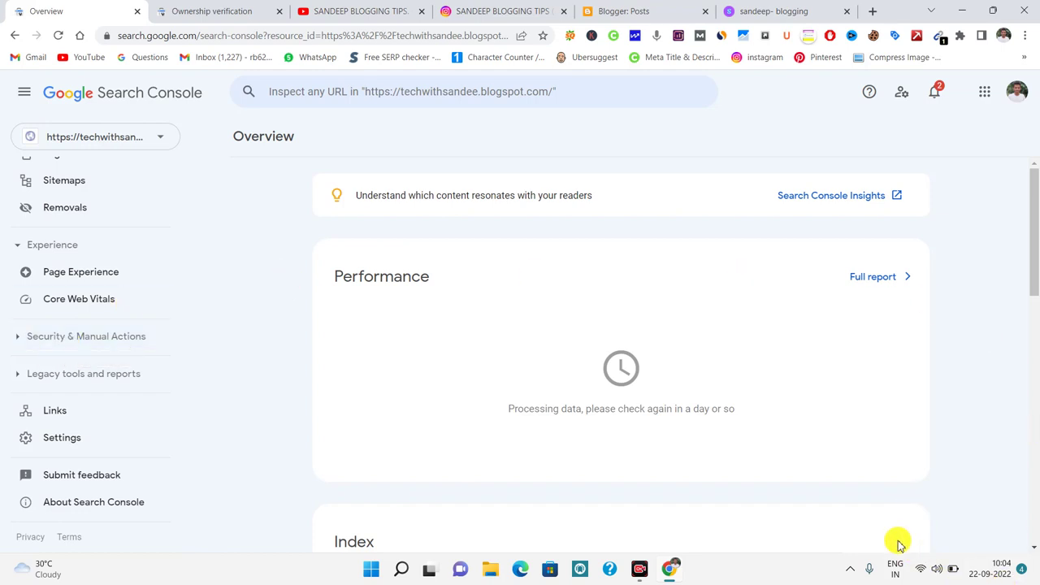
left_click(48, 440)
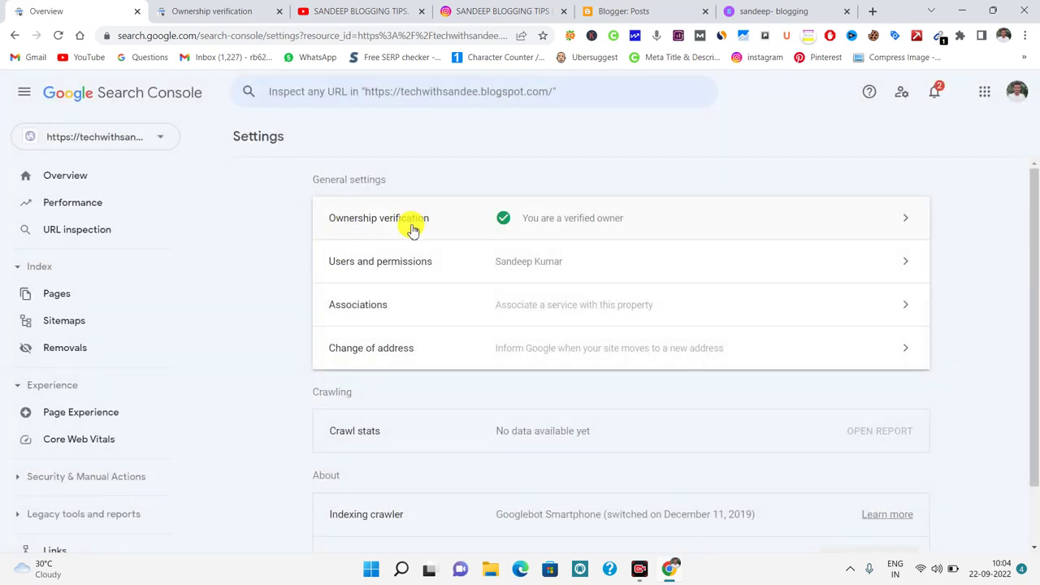
left_click(573, 220)
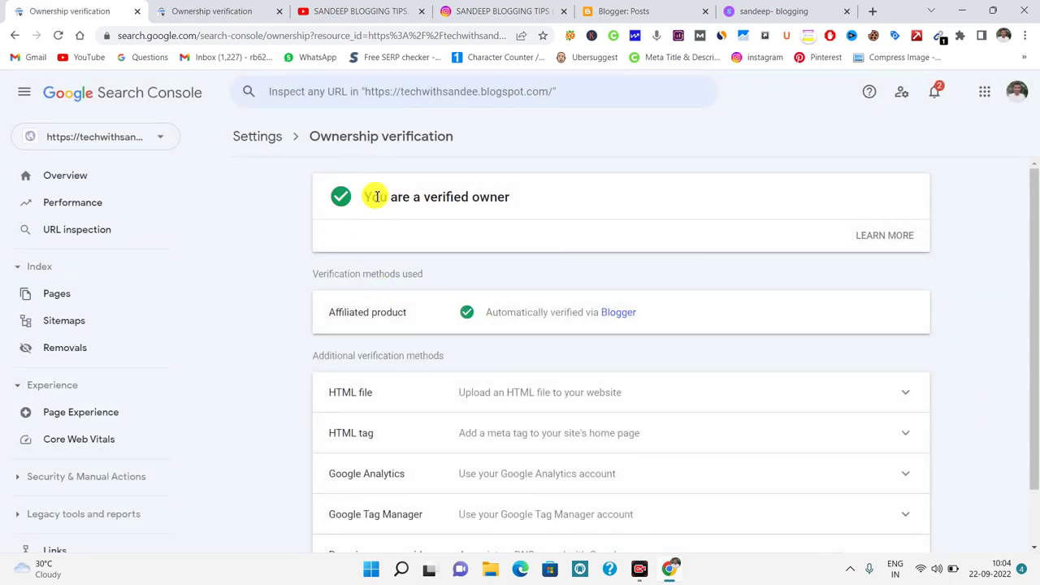
Step: Review the blog property's used and additional verification methods and compare them with the other property's ownership verification page
left_click_drag(486, 201, 365, 198)
left_click_drag(344, 311, 544, 308)
scroll(425, 419, "down", 2)
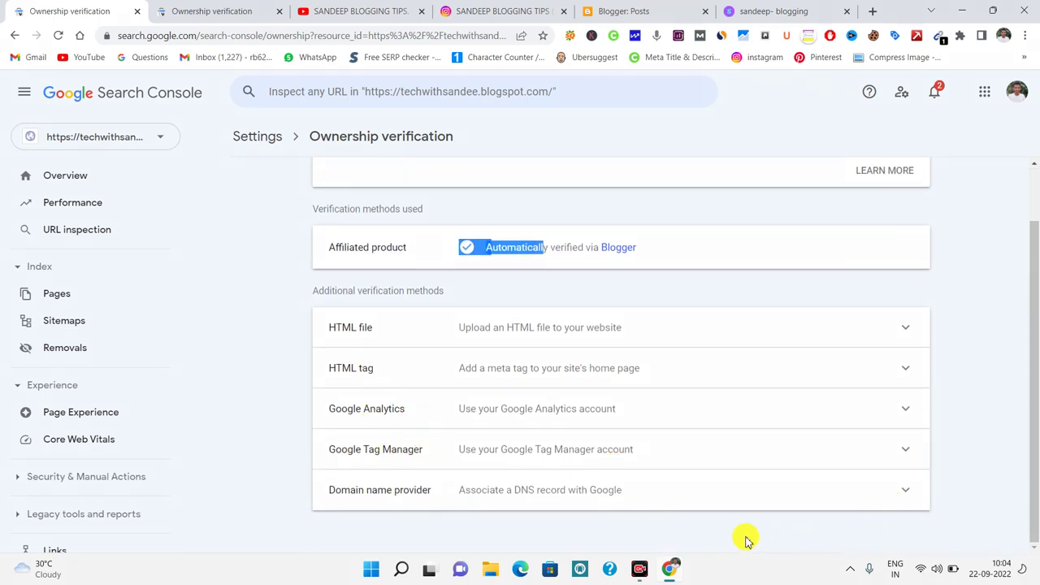
mouse_move(289, 307)
left_mouse_down()
mouse_move(485, 415)
mouse_move(953, 505)
left_mouse_up()
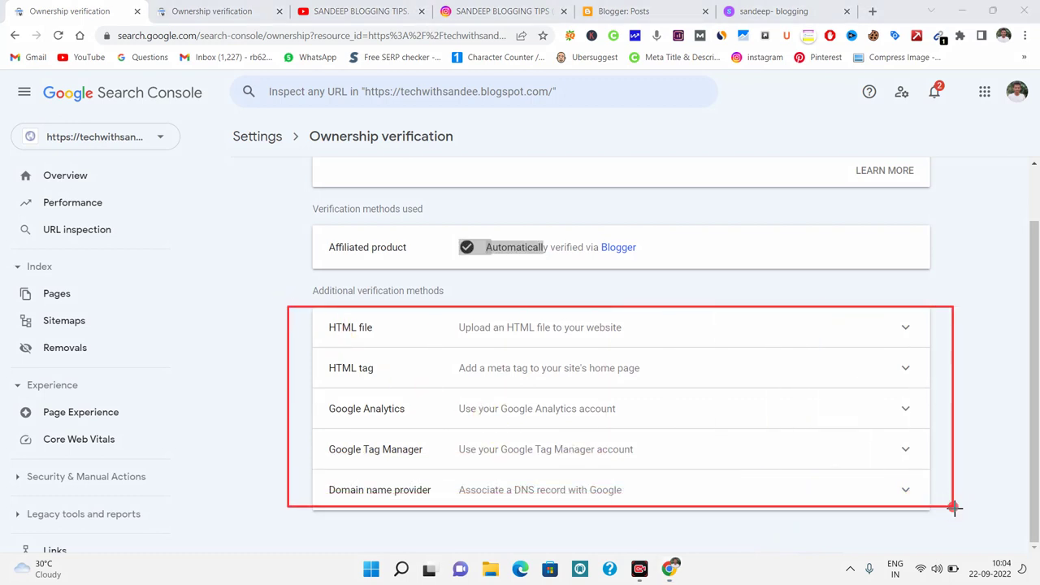
left_click(182, 8)
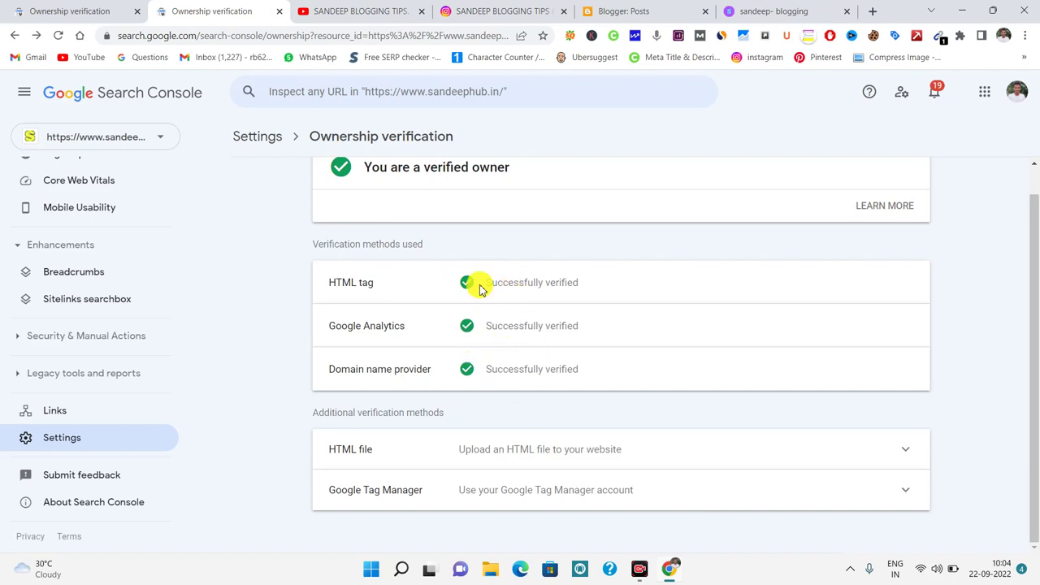
left_click(74, 8)
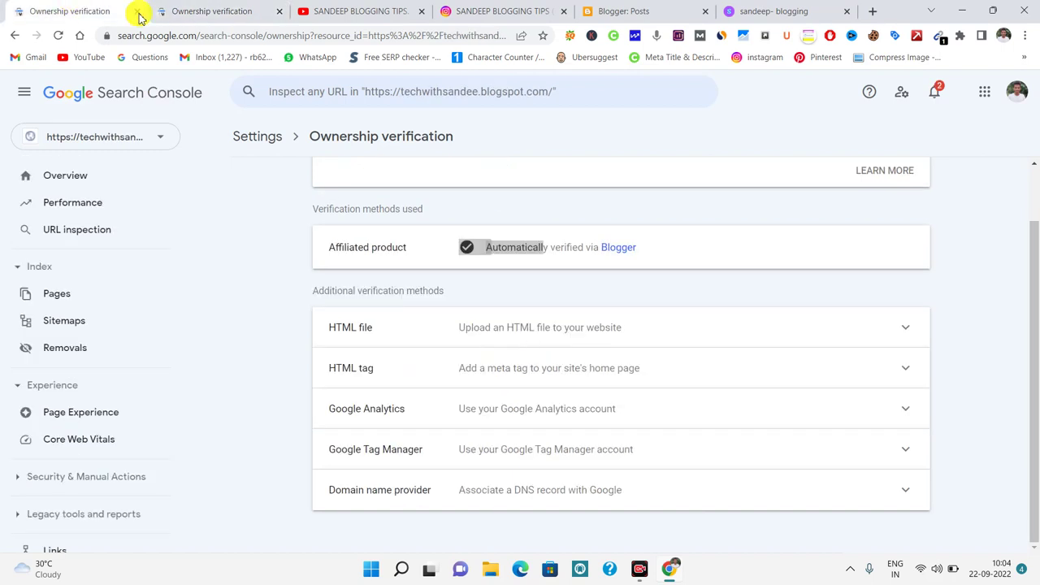
Step: View the HTML file verification instructions for the blog property, and collapse them again
left_click(288, 299)
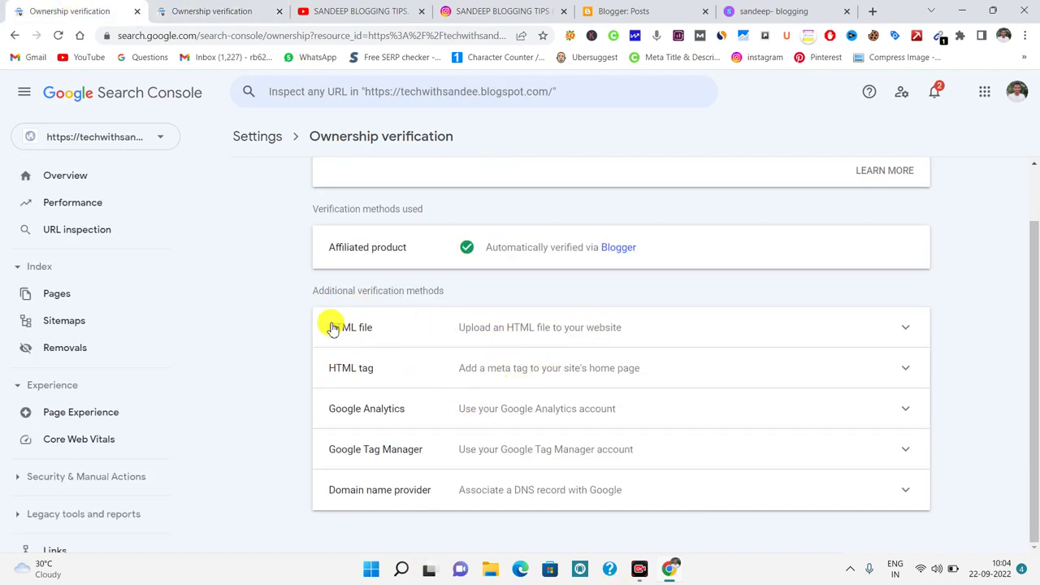
left_click(529, 328)
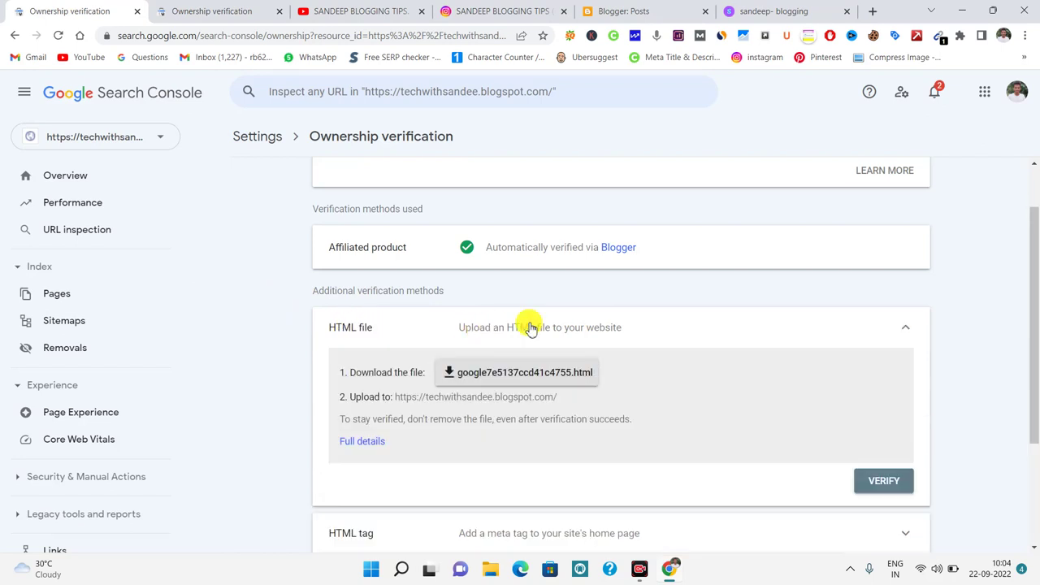
left_click(529, 328)
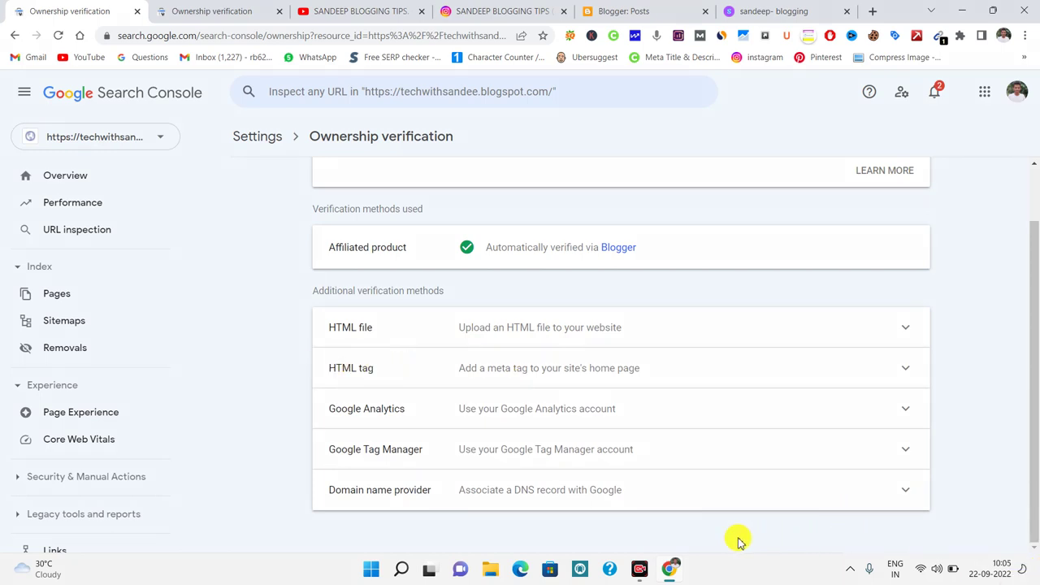
Step: Expand the HTML tag verification method for the blog property and copy its meta tag
mouse_move(292, 350)
left_mouse_down()
mouse_move(371, 374)
mouse_move(733, 406)
mouse_move(938, 390)
left_mouse_up()
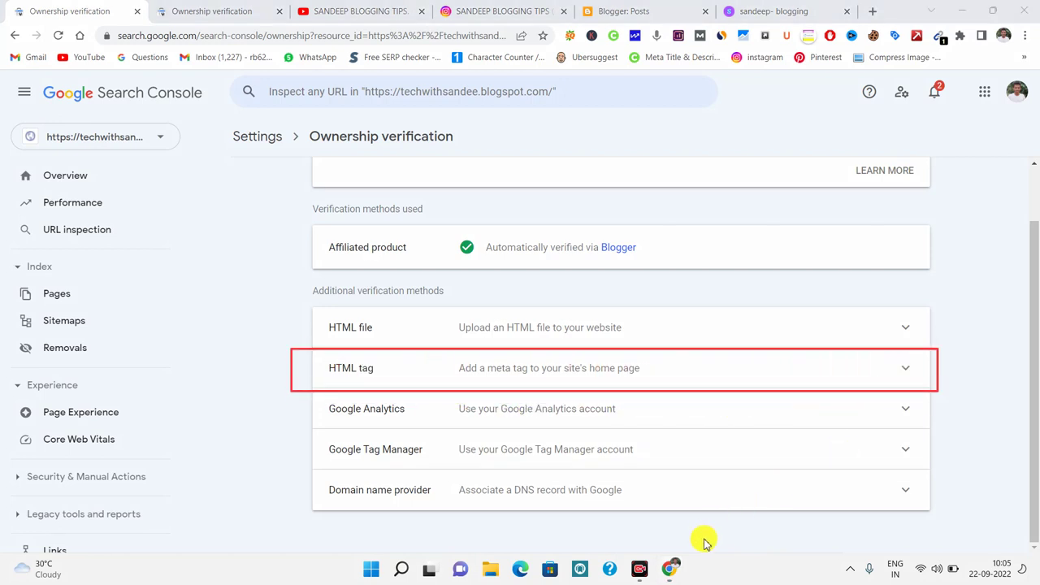
left_click(611, 367)
scroll(503, 353, "down", 1)
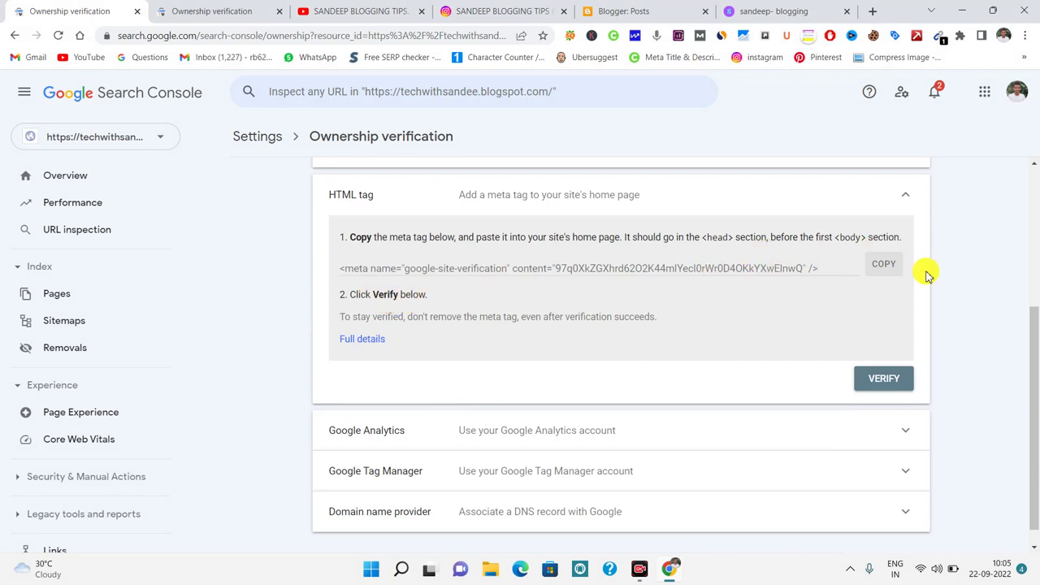
left_click(884, 266)
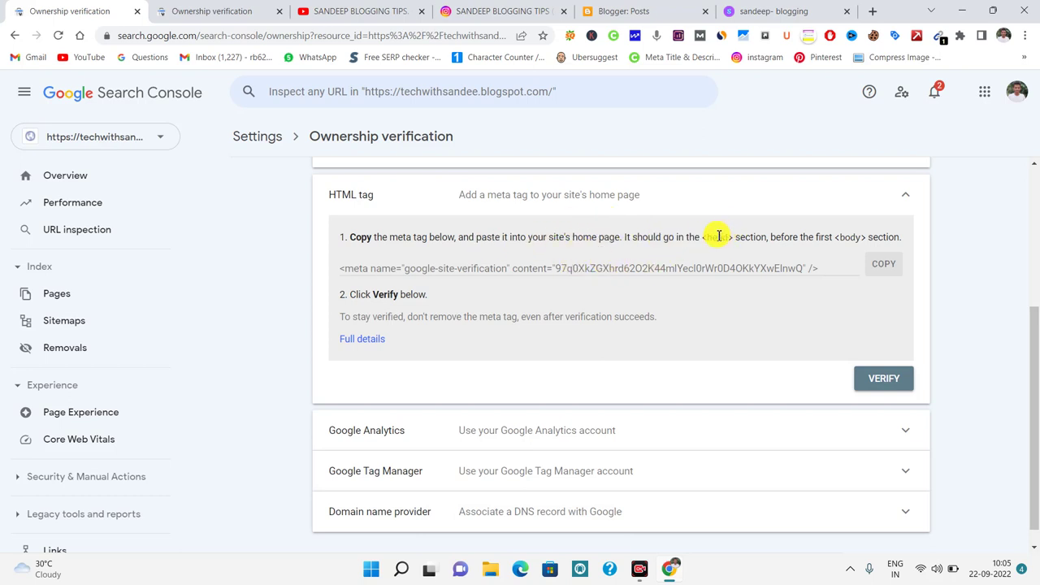
left_click_drag(699, 237, 734, 236)
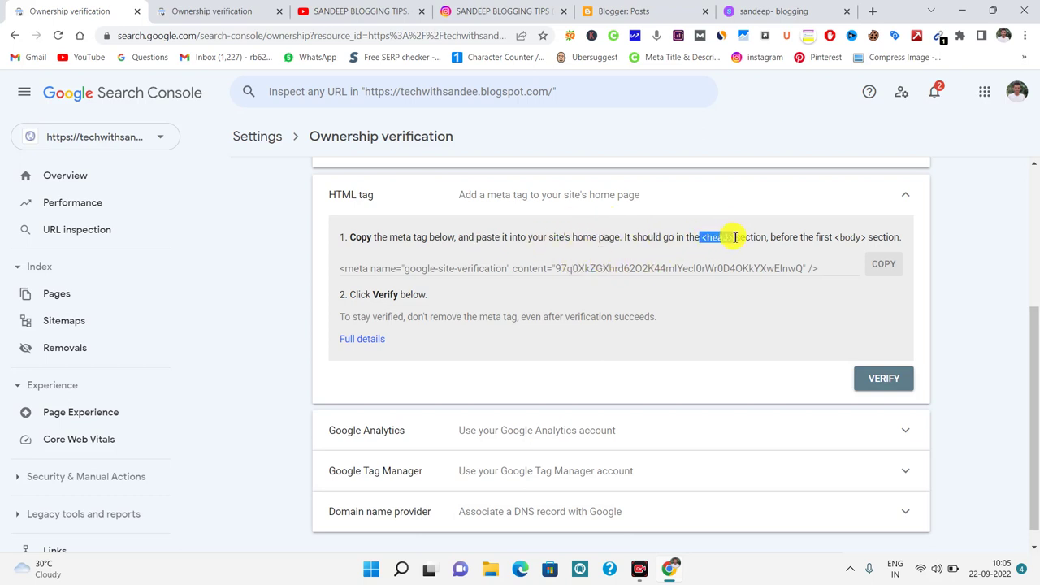
Step: Switch to Blogger and open the blog's current theme for HTML editing
left_click(641, 8)
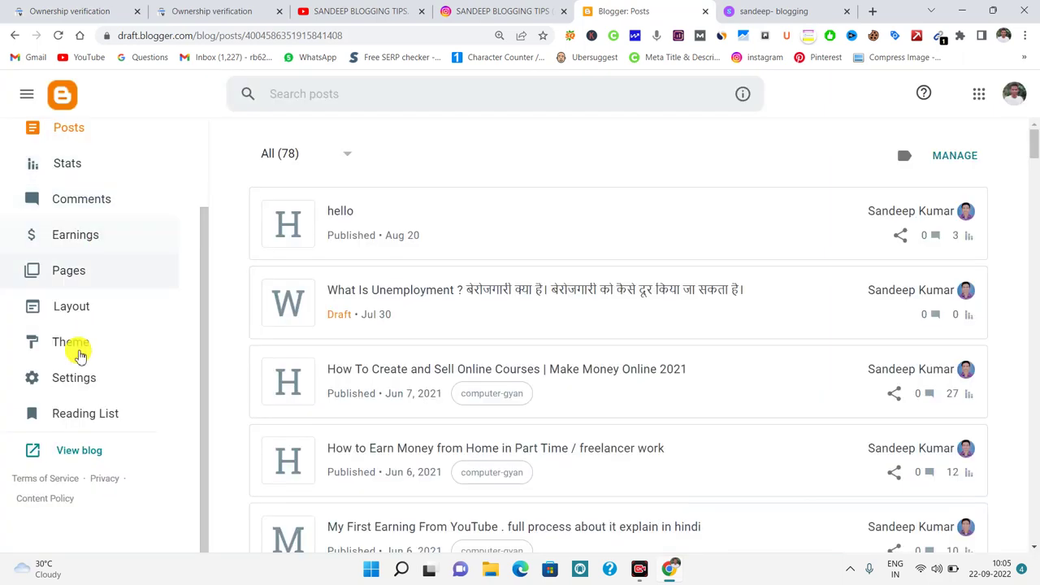
left_click(75, 341)
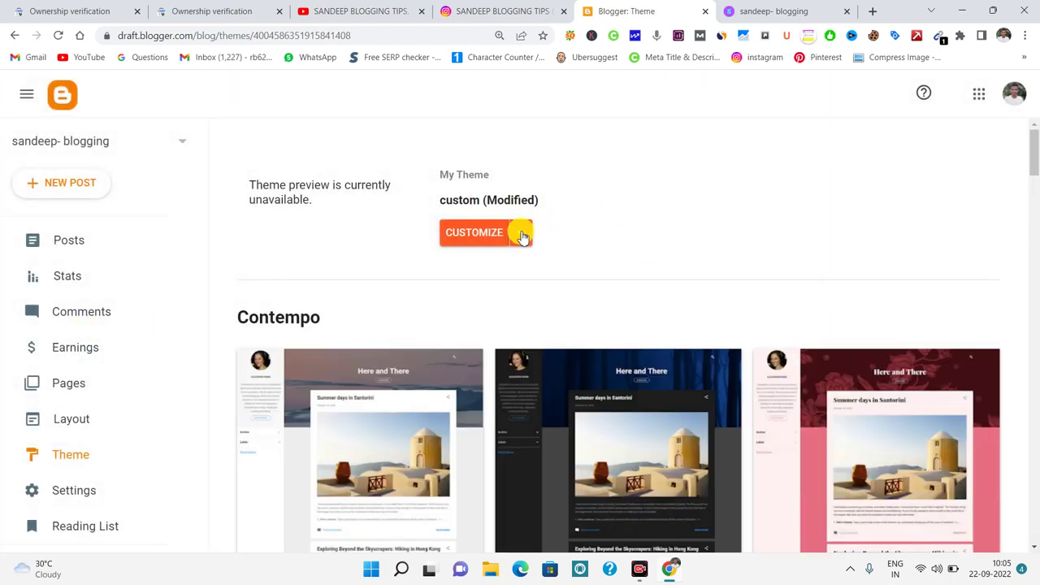
left_click(523, 235)
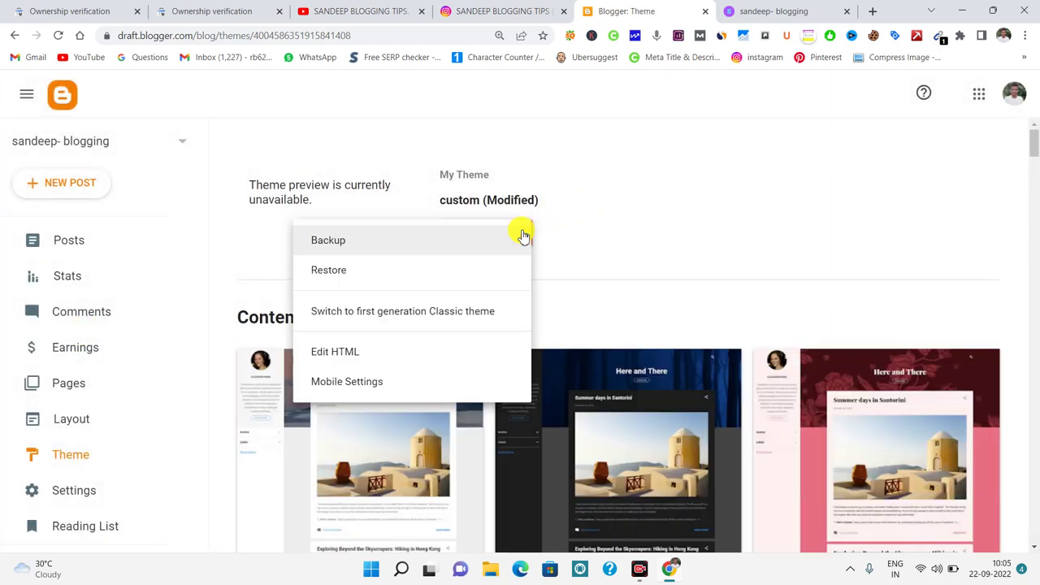
left_click(351, 356)
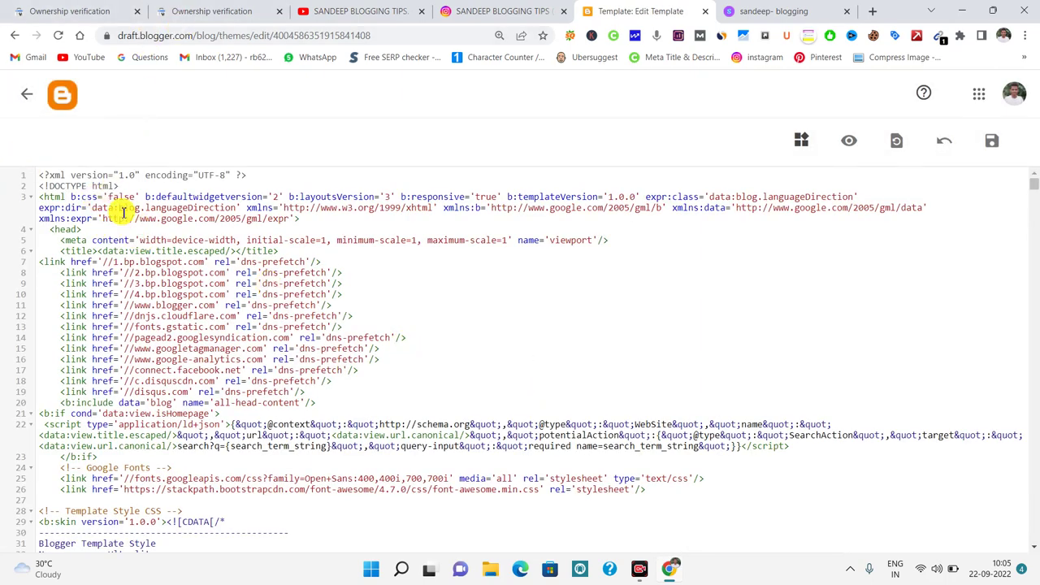
Step: Paste the copied google-site-verification meta tag on a new line directly after the theme's opening <head> tag and save the theme
left_click(95, 12)
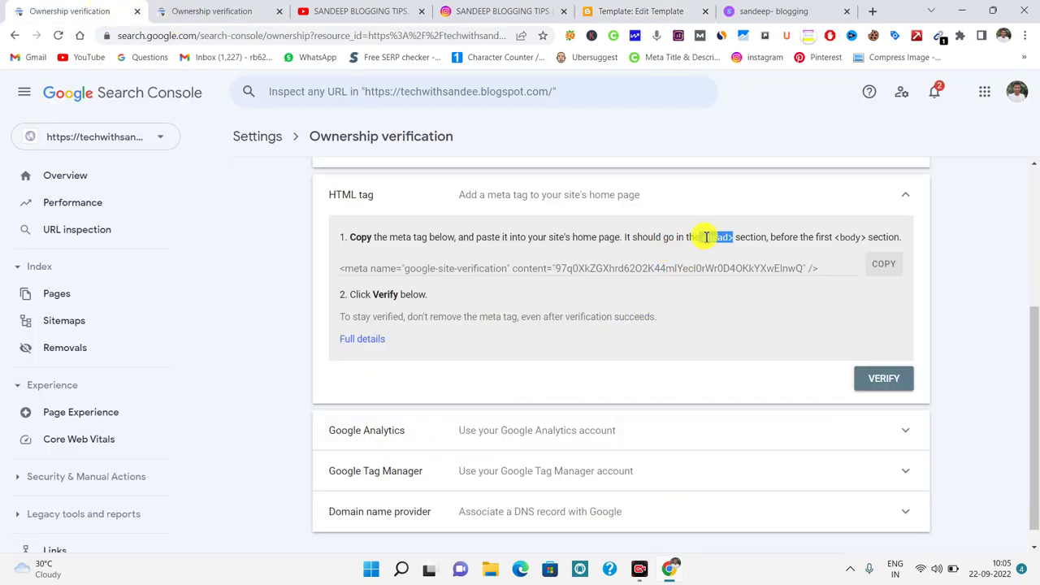
left_click(766, 10)
left_click(655, 10)
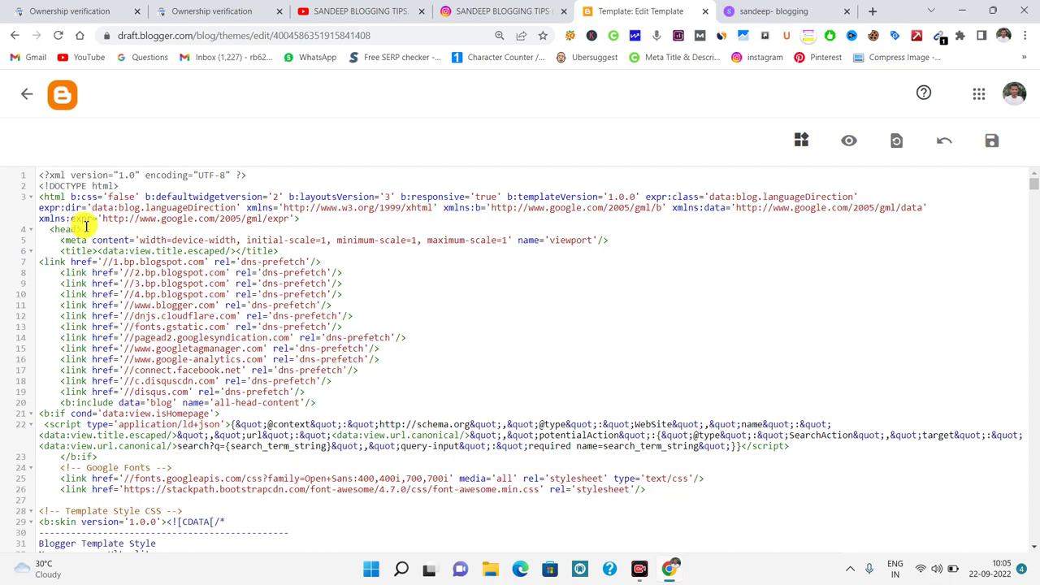
left_click_drag(46, 229, 85, 228)
key("Return")
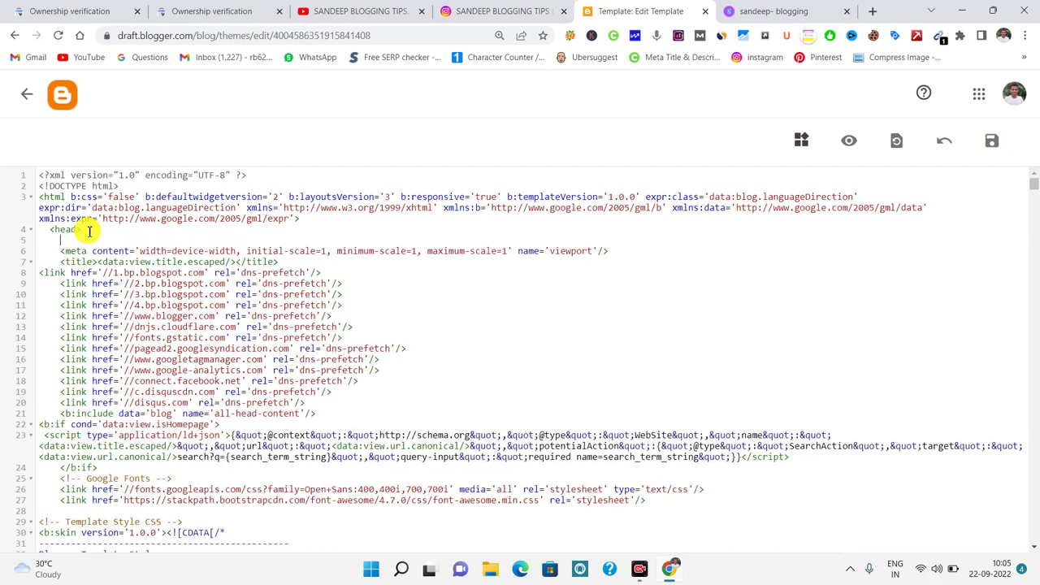
key("ctrl+v")
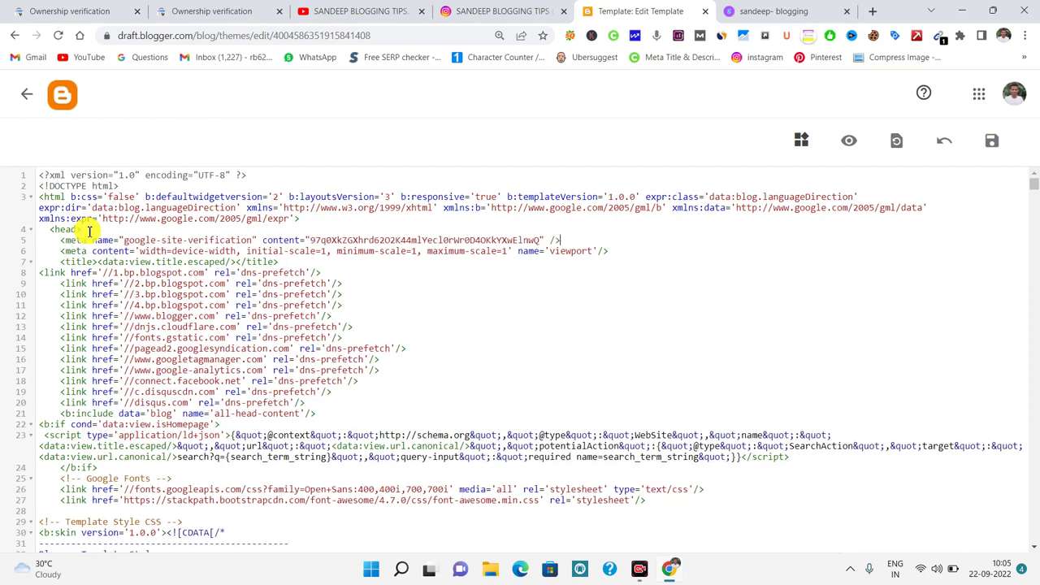
left_click(991, 141)
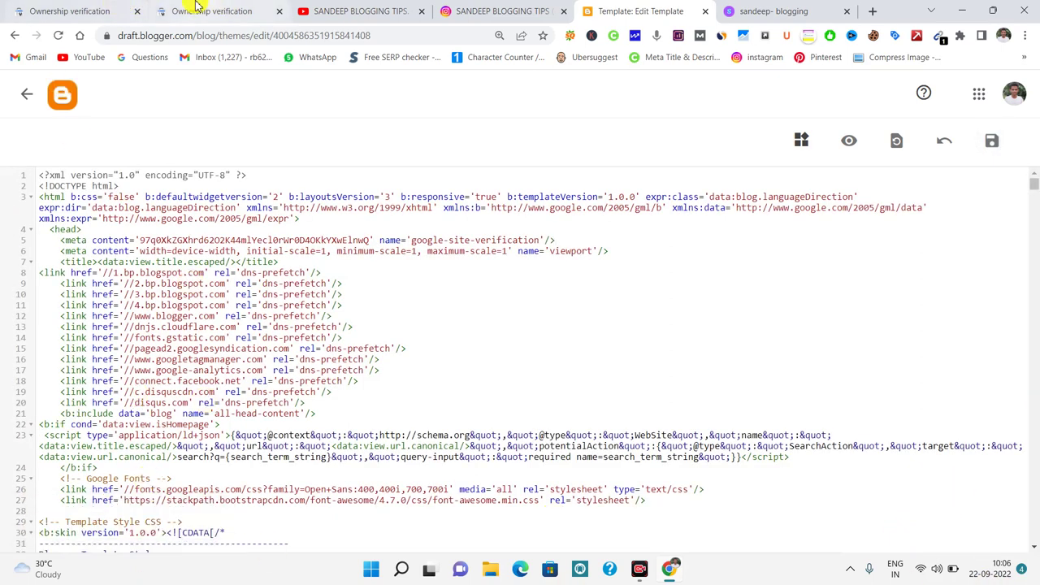
Step: Return to Search Console, verify the blog property through the HTML tag method, and check the verification methods used
left_click(92, 7)
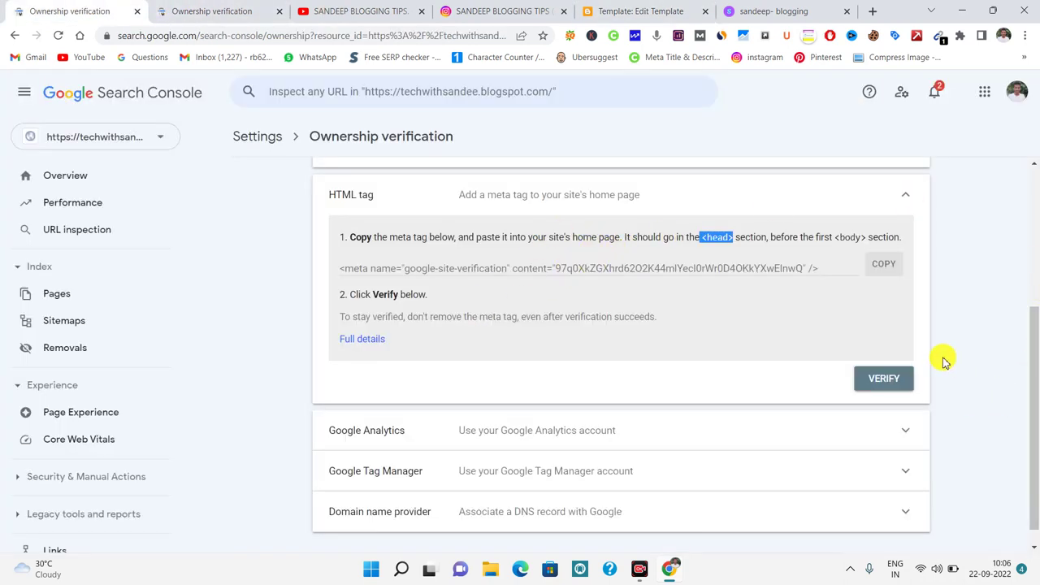
left_click(885, 378)
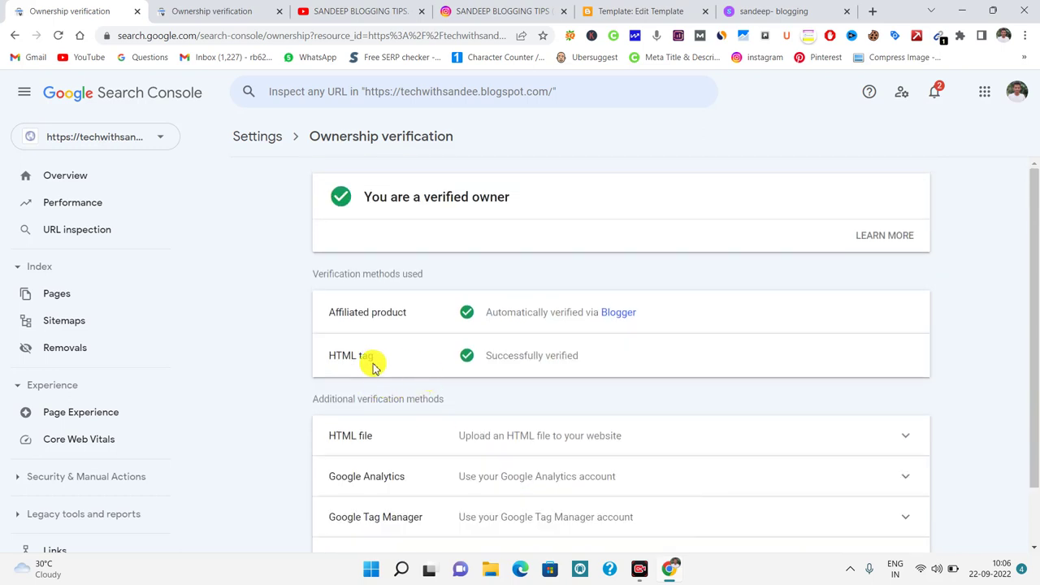
left_click_drag(609, 350, 332, 357)
left_click_drag(288, 395, 313, 360)
scroll(447, 464, "down", 1)
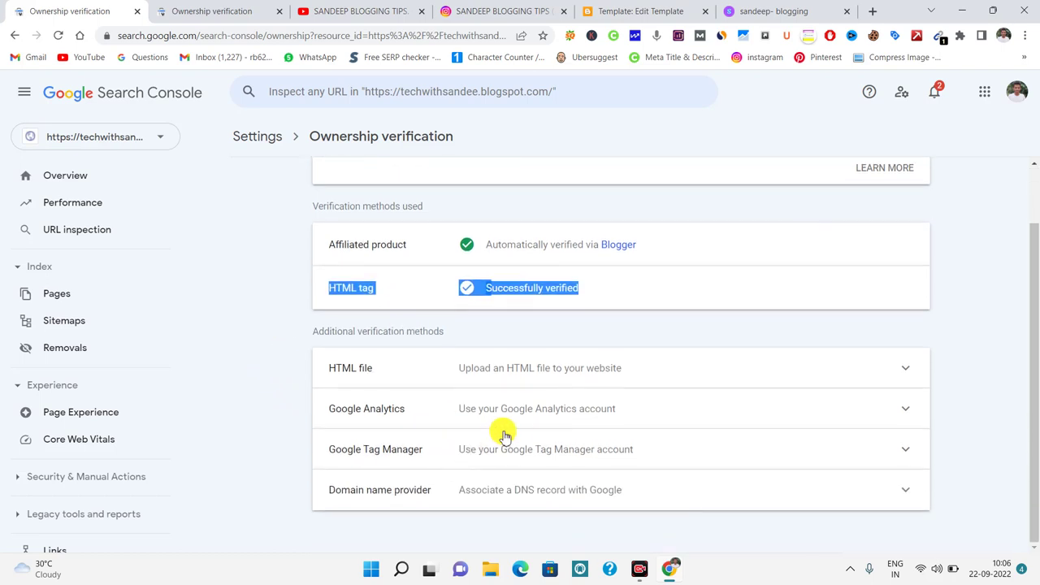
left_click(255, 342)
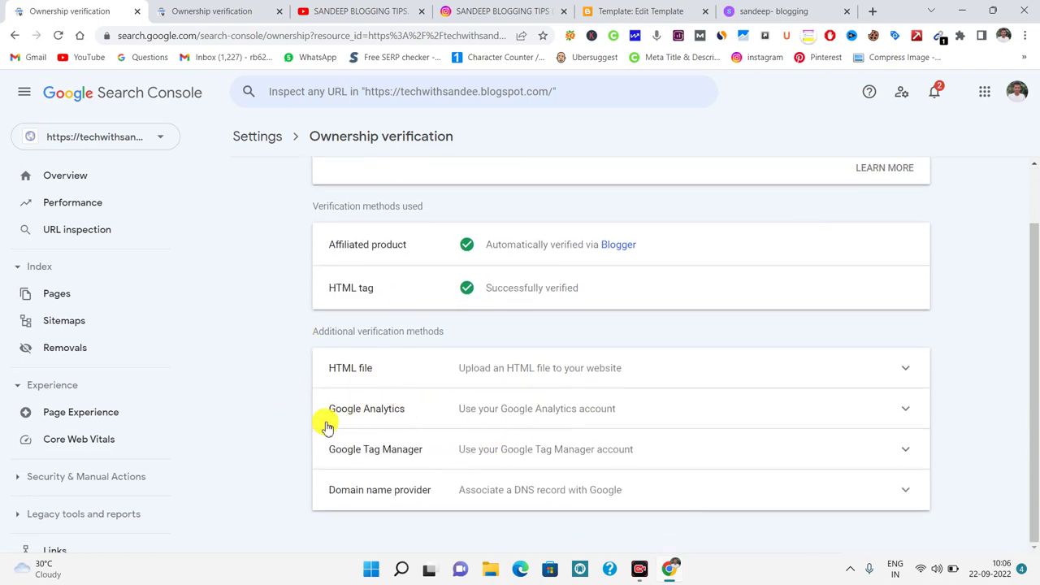
Step: View the Google Analytics verification requirements for the blog property
left_click(396, 412)
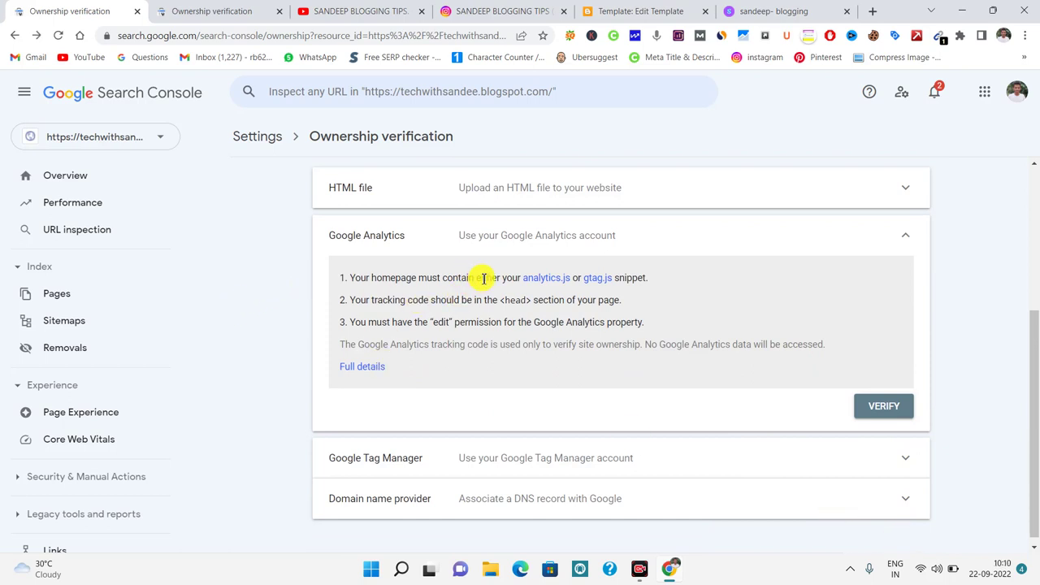
left_click_drag(434, 325, 489, 325)
left_click(552, 320)
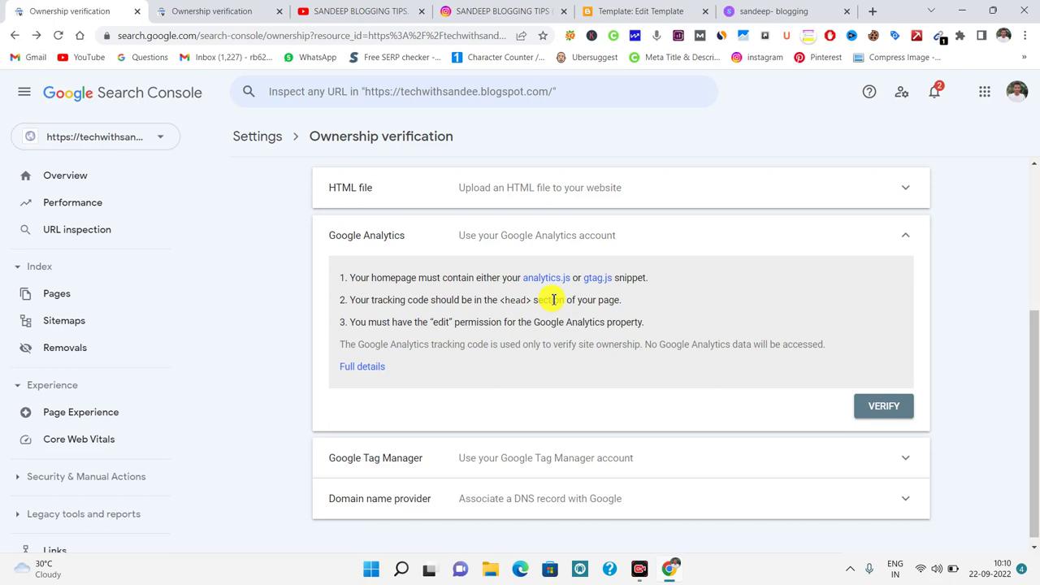
Step: Search Google for "google analytics" in a new browser tab and open the Google Analytics site
left_click(872, 11)
left_click(414, 282)
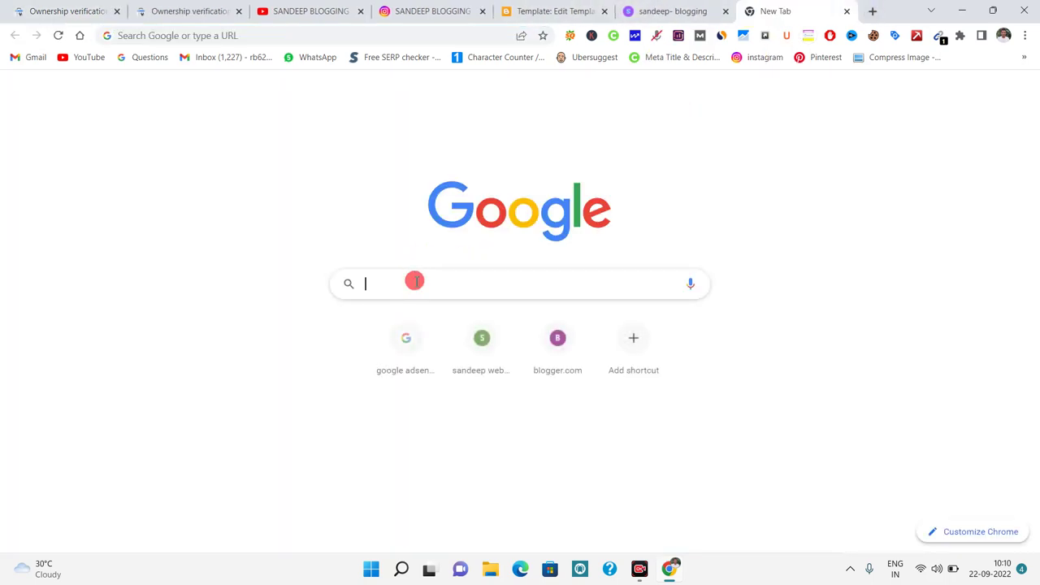
type("googl")
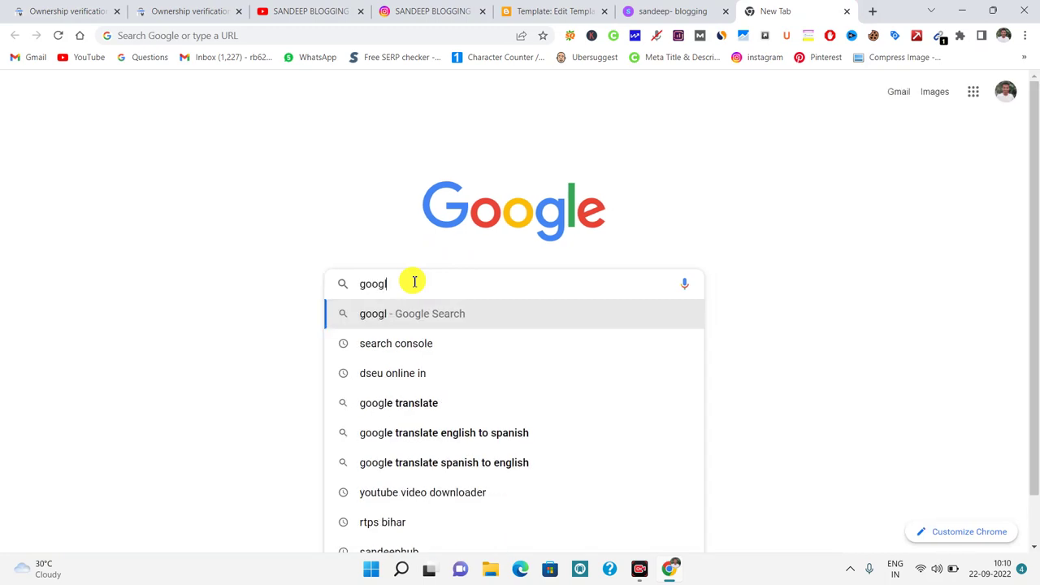
type("e ana")
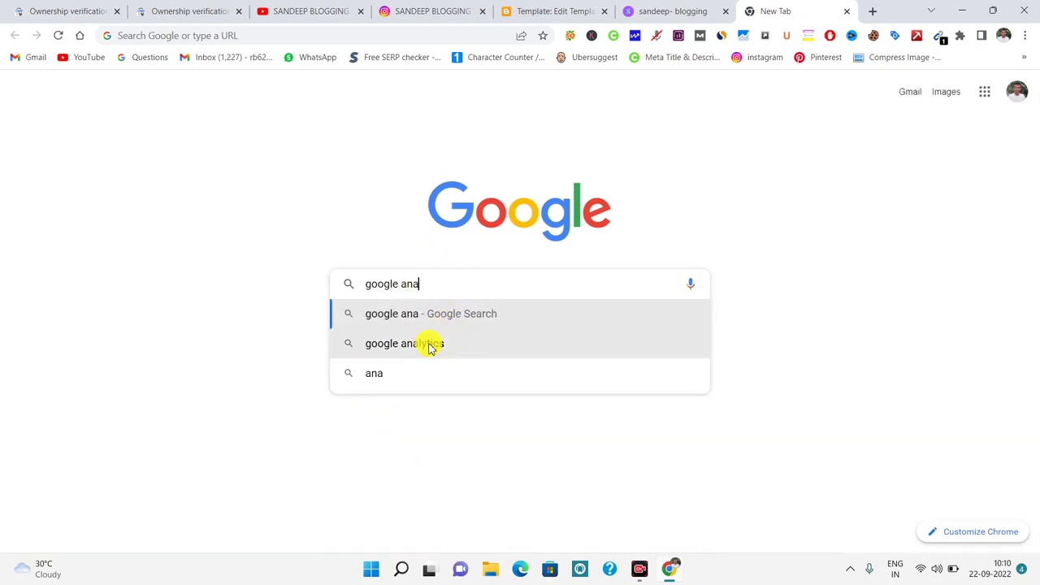
left_click(429, 344)
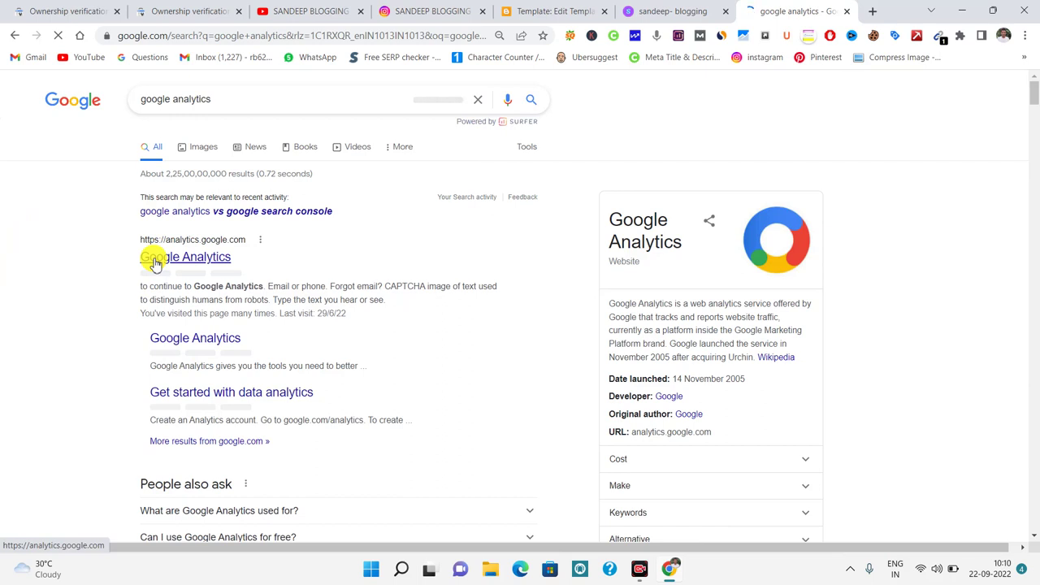
left_click(155, 262)
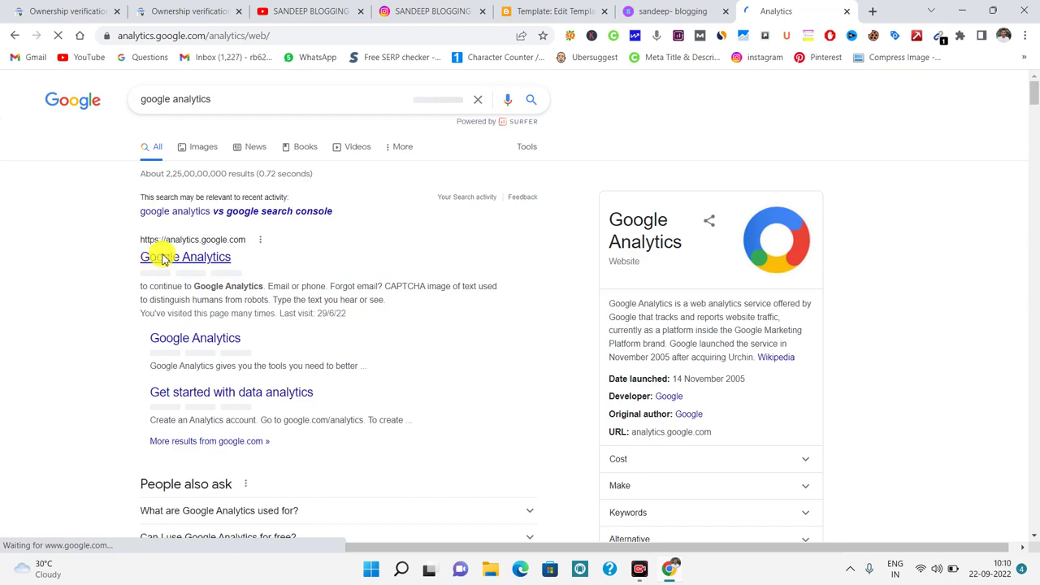
left_click(674, 7)
left_click(789, 6)
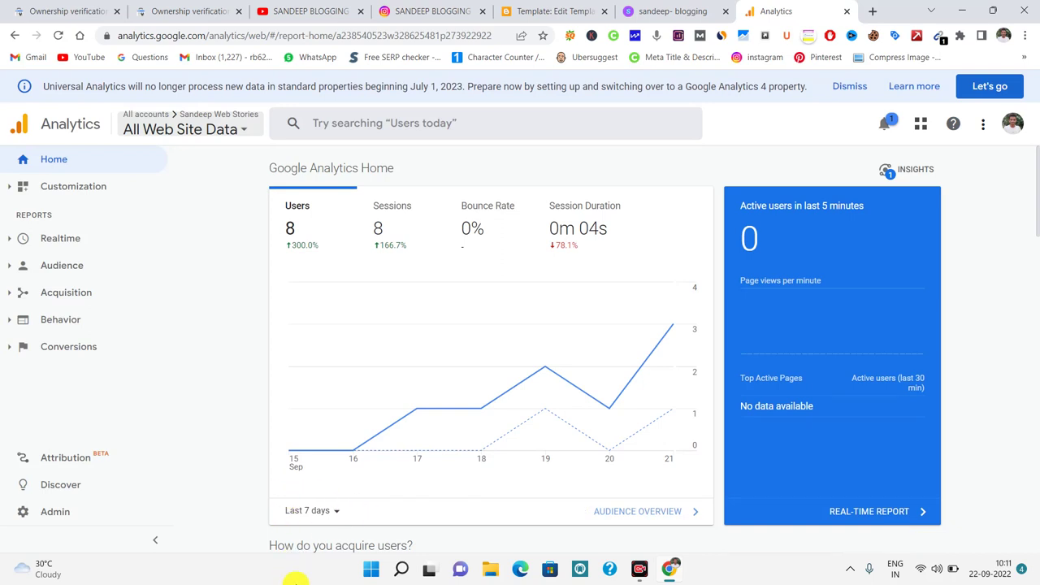
Step: Start creating a new Analytics account in the admin area and name it "Tech with sandeep"
left_click(51, 515)
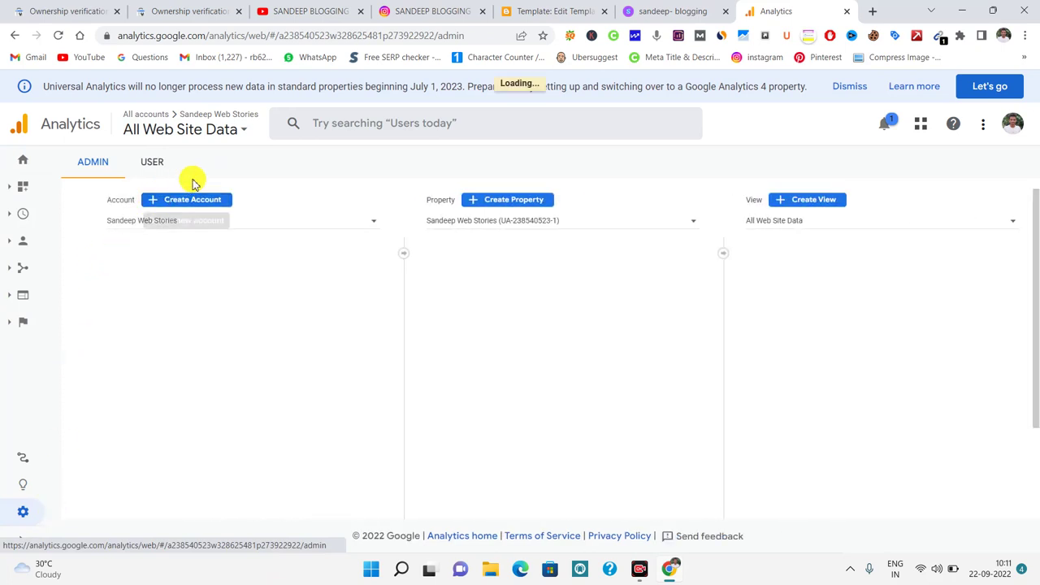
left_click(189, 199)
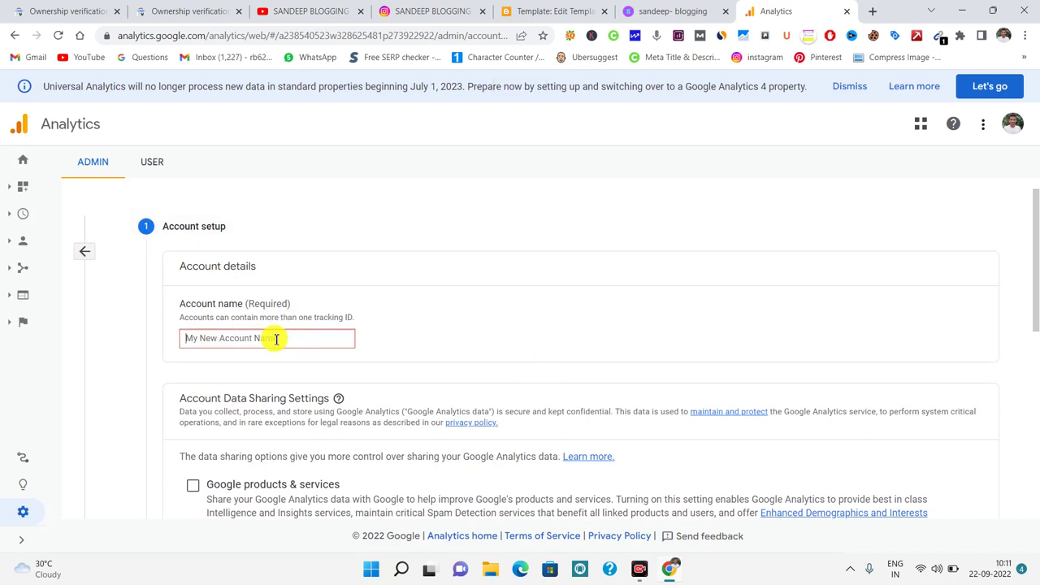
left_click(669, 10)
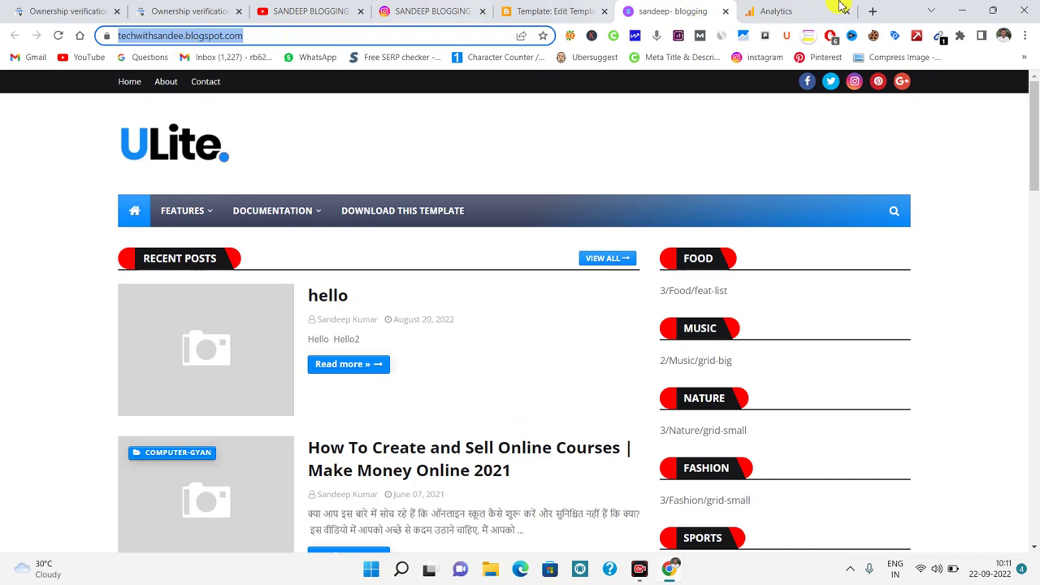
left_click(805, 8)
key("ctrl+z")
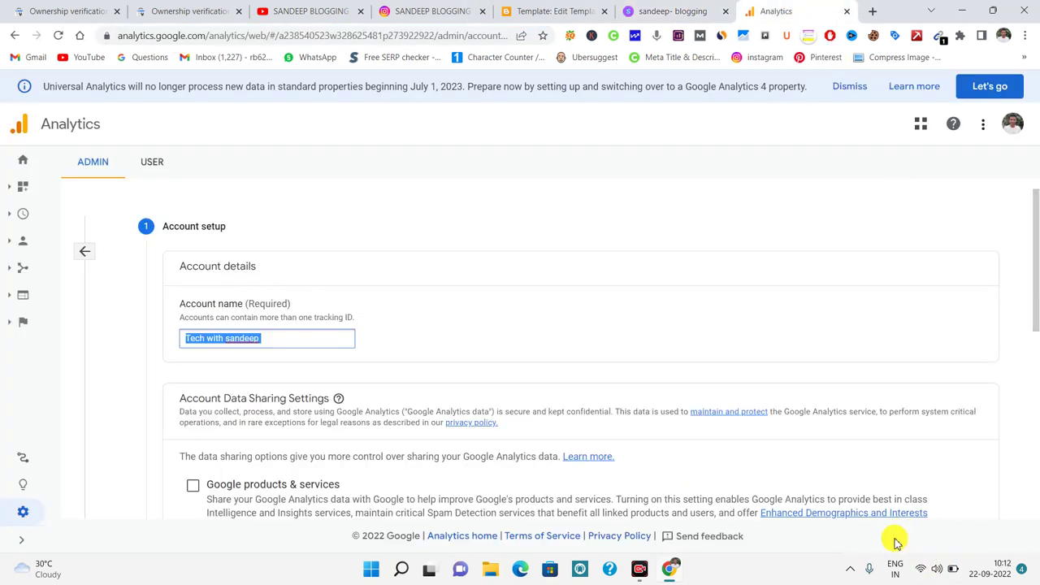
Step: Enable Google products & services data sharing for the new account and continue to property setup
scroll(224, 447, "down", 1)
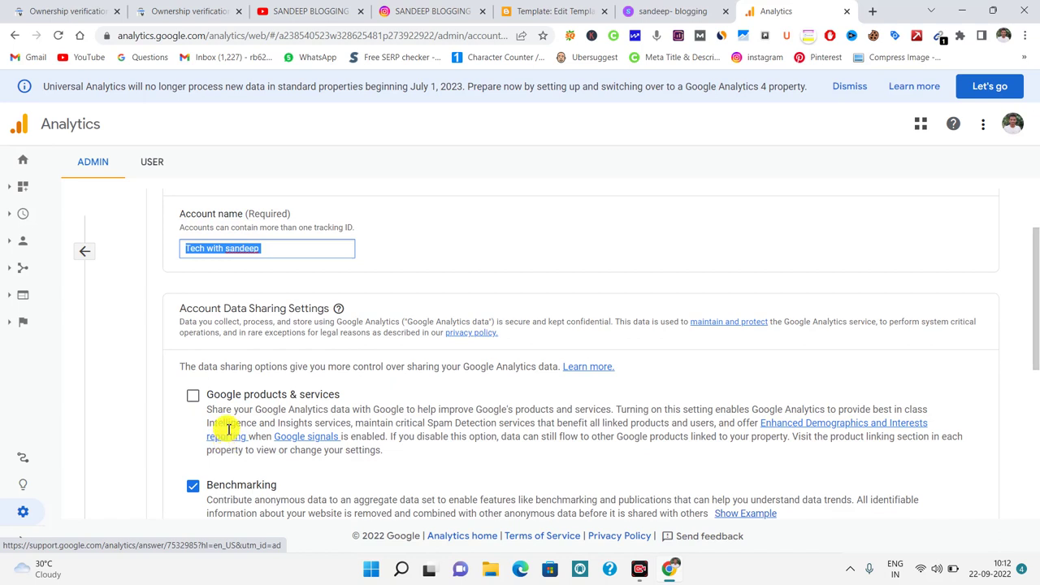
scroll(232, 406, "down", 2)
left_click(192, 214)
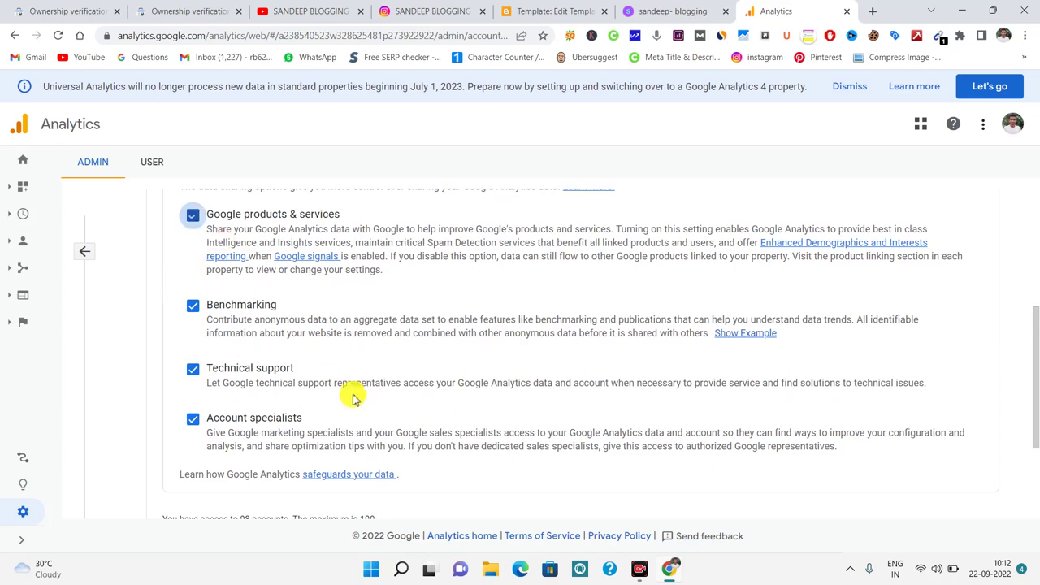
scroll(352, 396, "down", 2)
left_click(195, 395)
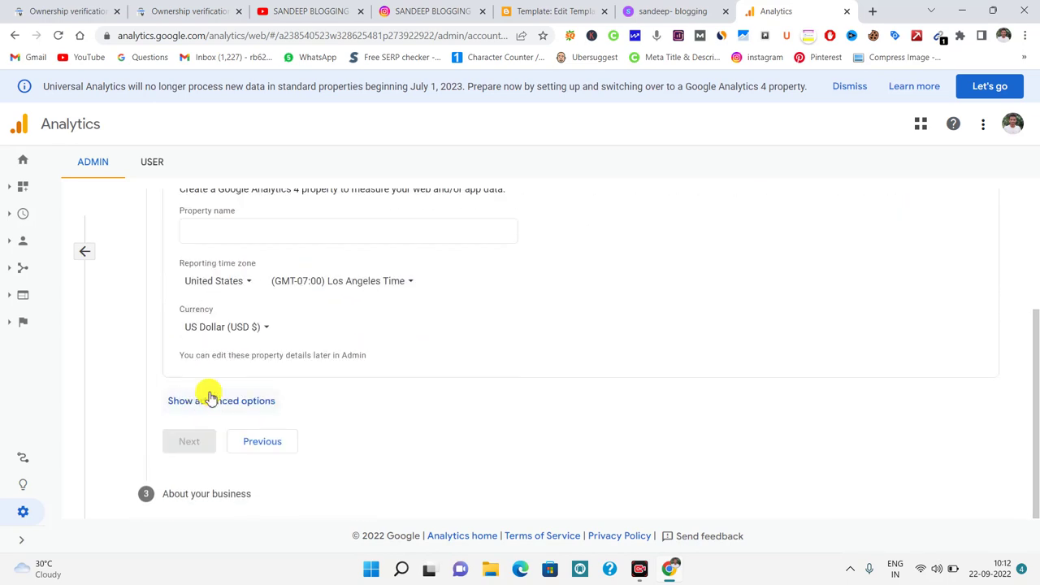
Step: Name the new property "Tech with sandeep" and set its reporting time zone to India
left_click(225, 422)
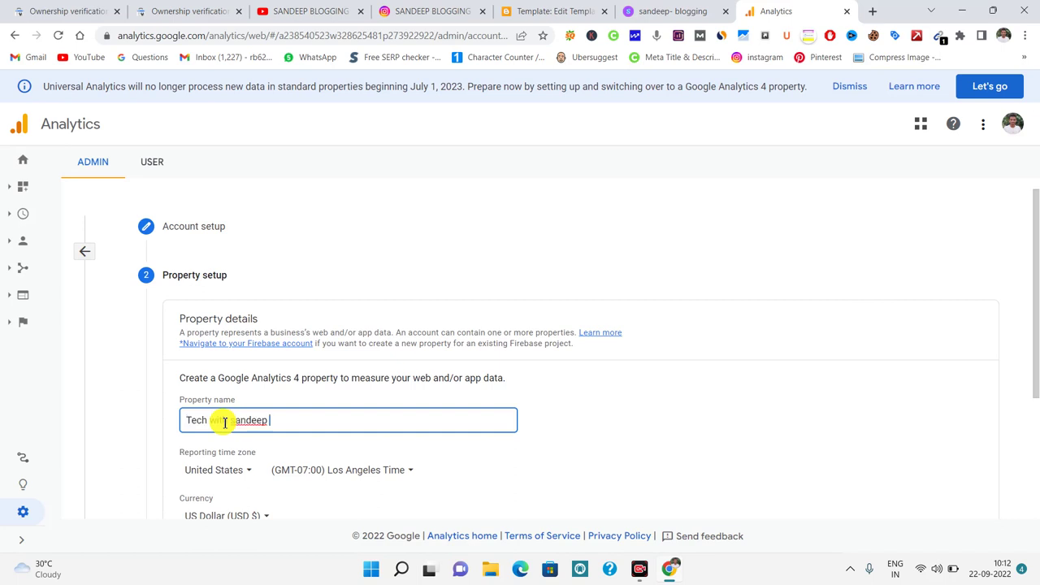
scroll(364, 460, "down", 2)
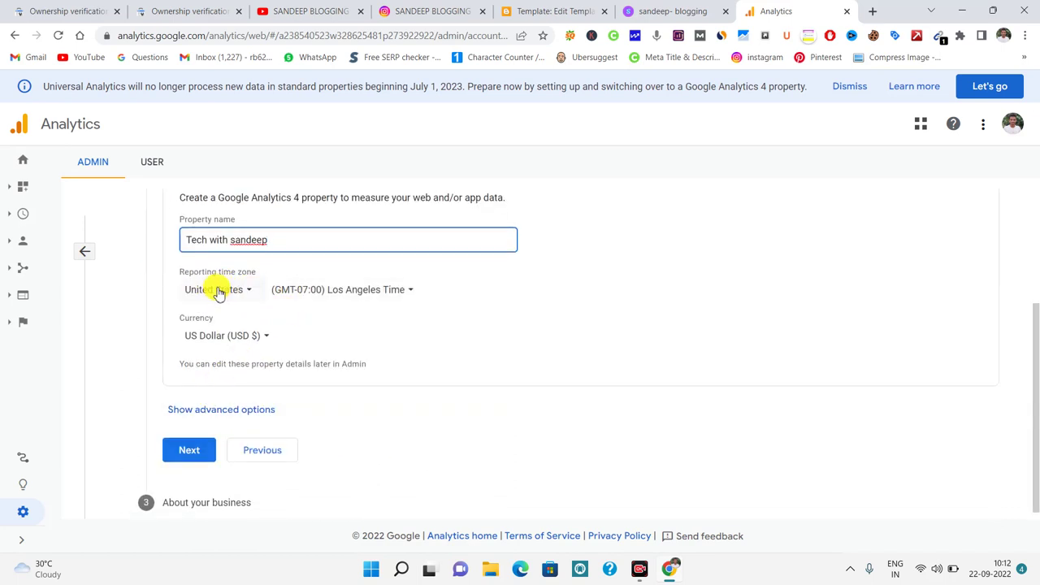
left_click(253, 288)
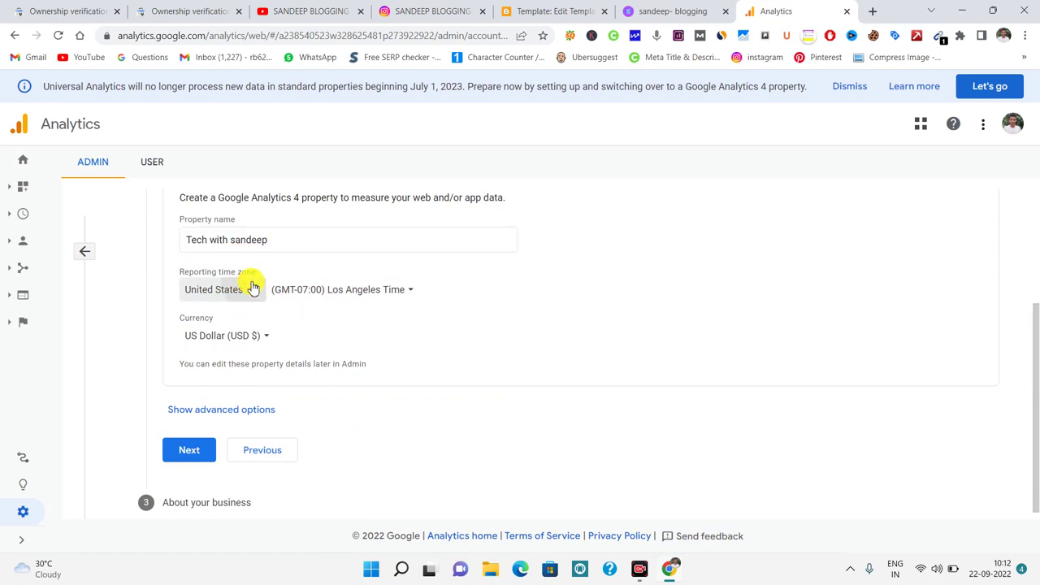
type("indi")
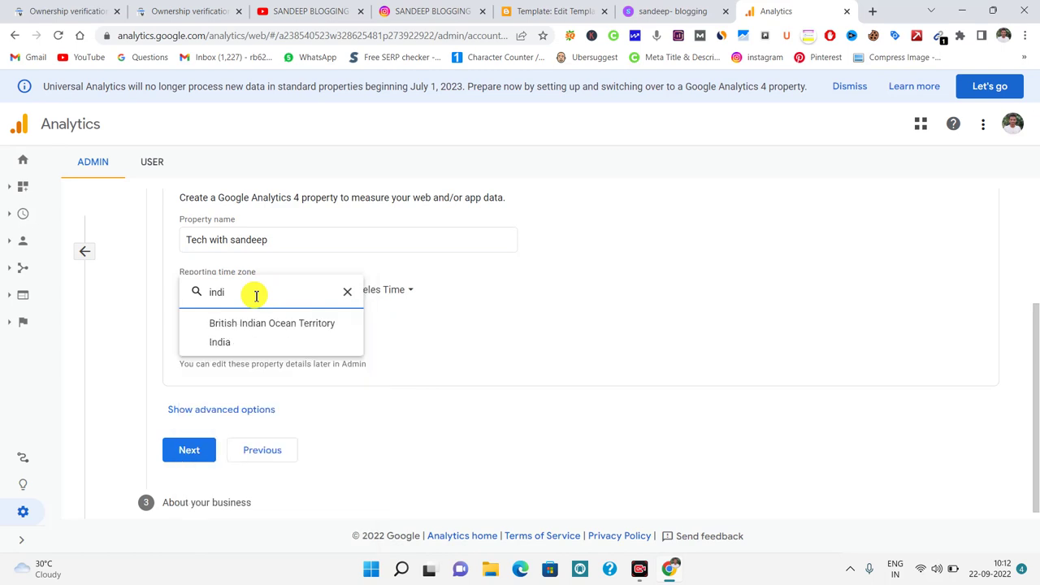
left_click(227, 345)
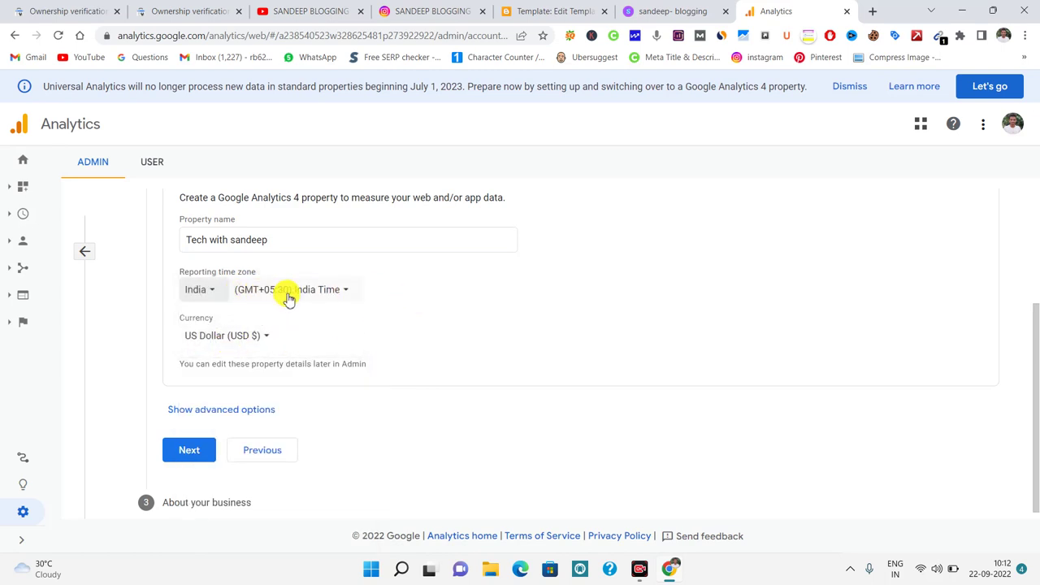
Step: Set the property's currency to Indian Rupee (INR ₹) and continue to the business information
left_click(225, 341)
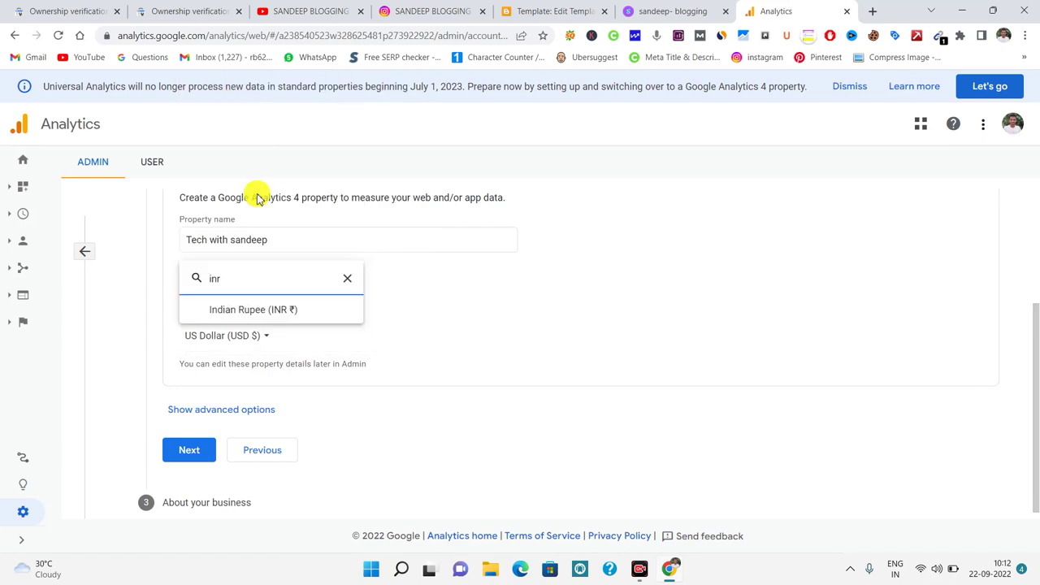
left_click(235, 307)
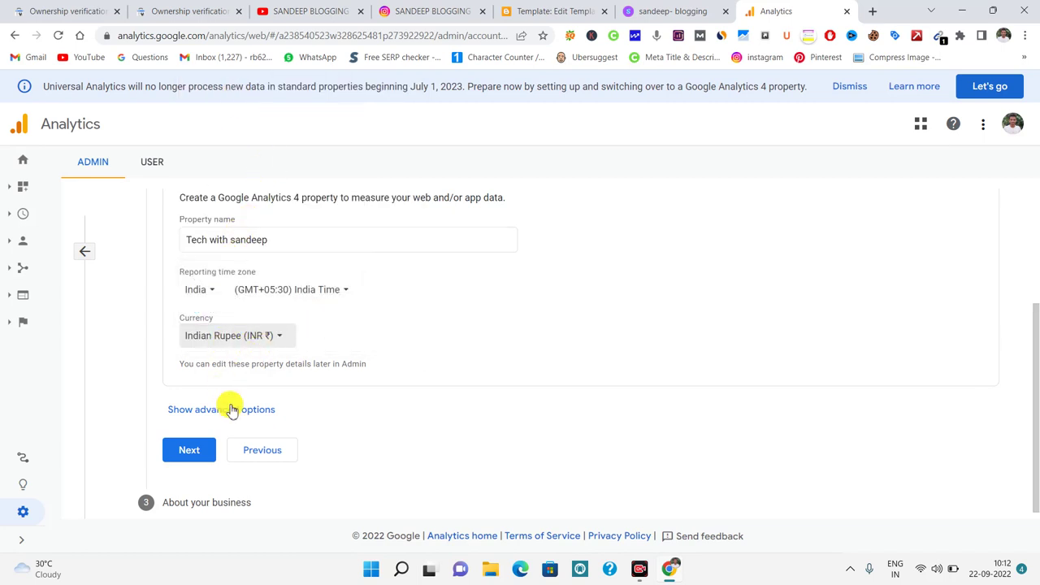
left_click(197, 450)
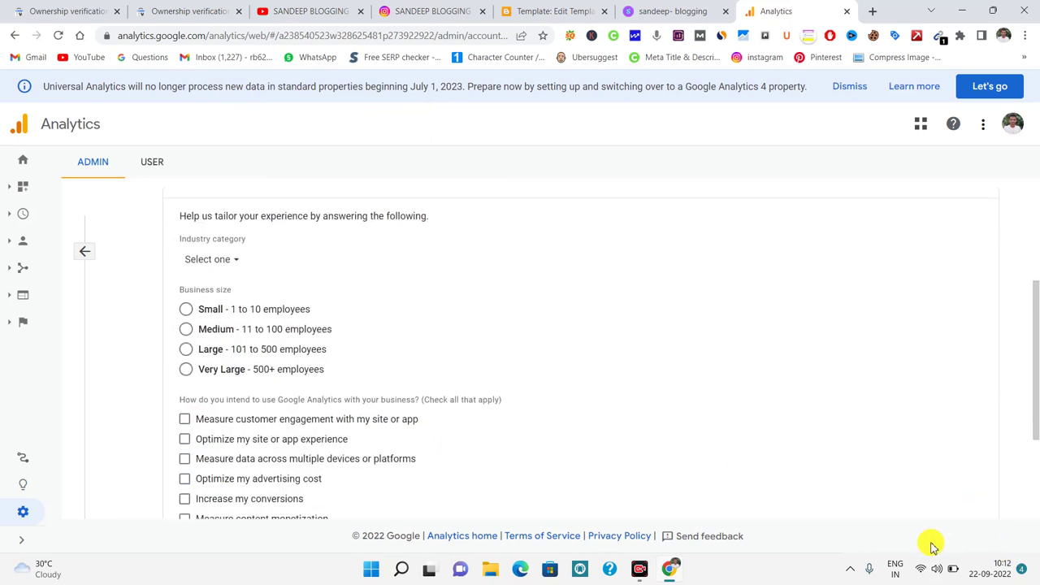
Step: Set the industry category to Other and the business size to Small - 1 to 10 employees
left_click(239, 360)
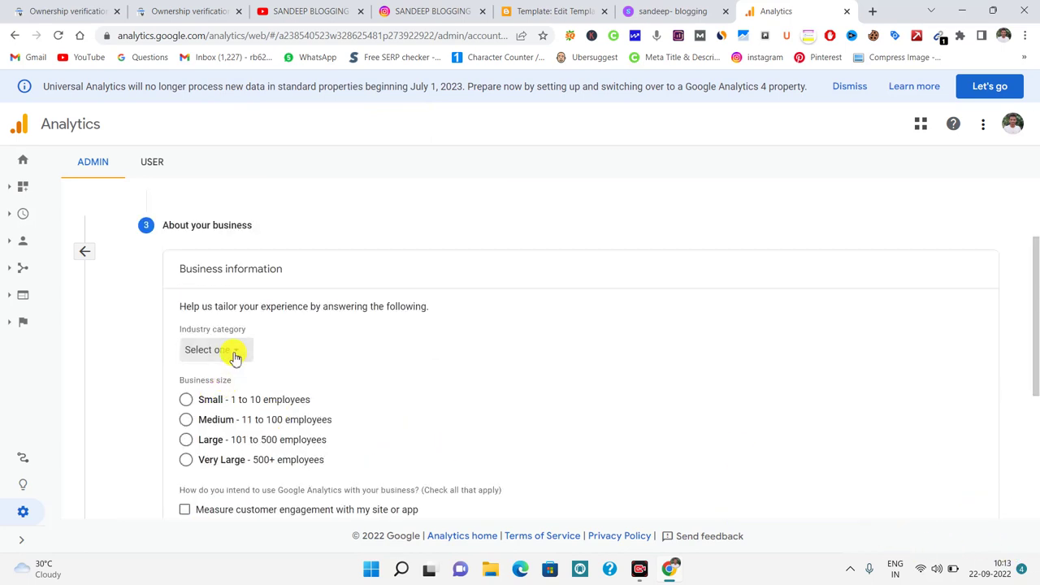
scroll(251, 305, "down", 3)
scroll(260, 299, "up", 3)
scroll(260, 297, "down", 3)
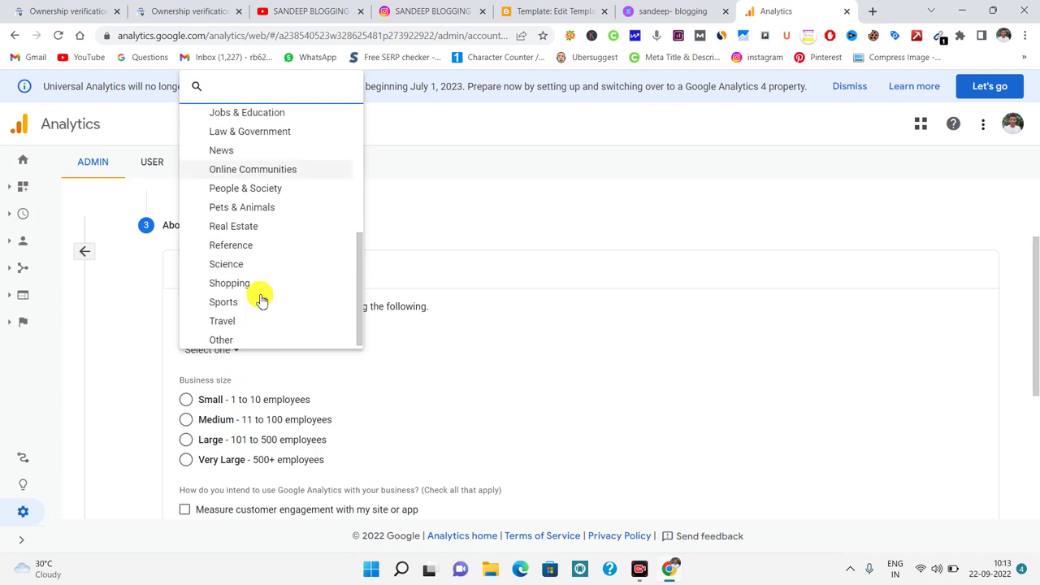
left_click(224, 335)
scroll(341, 405, "down", 1)
scroll(342, 405, "down", 1)
left_click(186, 309)
scroll(268, 382, "down", 2)
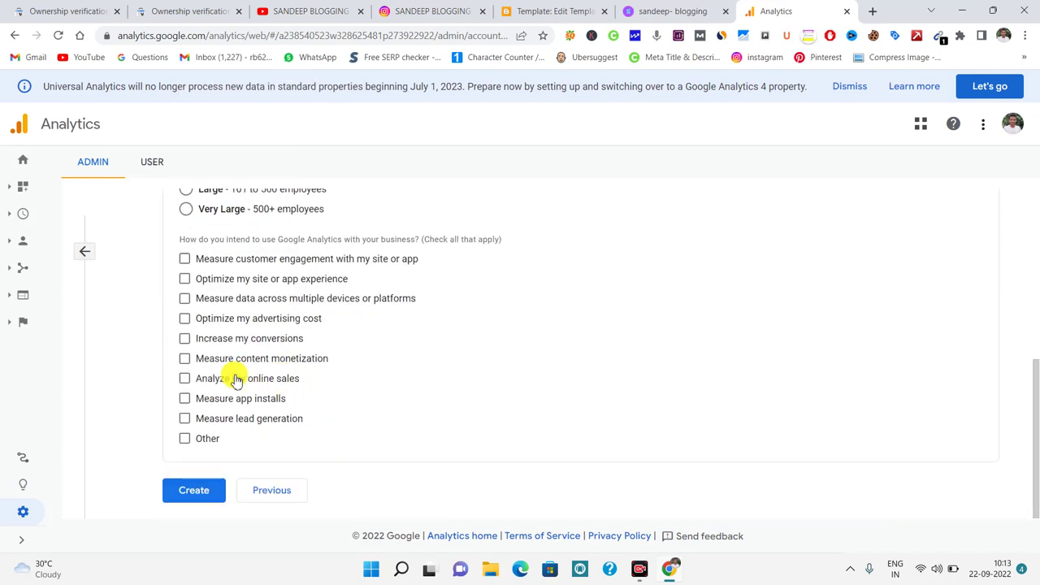
Step: Select Measure content monetization and Analyze my online sales as intended uses, and create the account
left_click(186, 363)
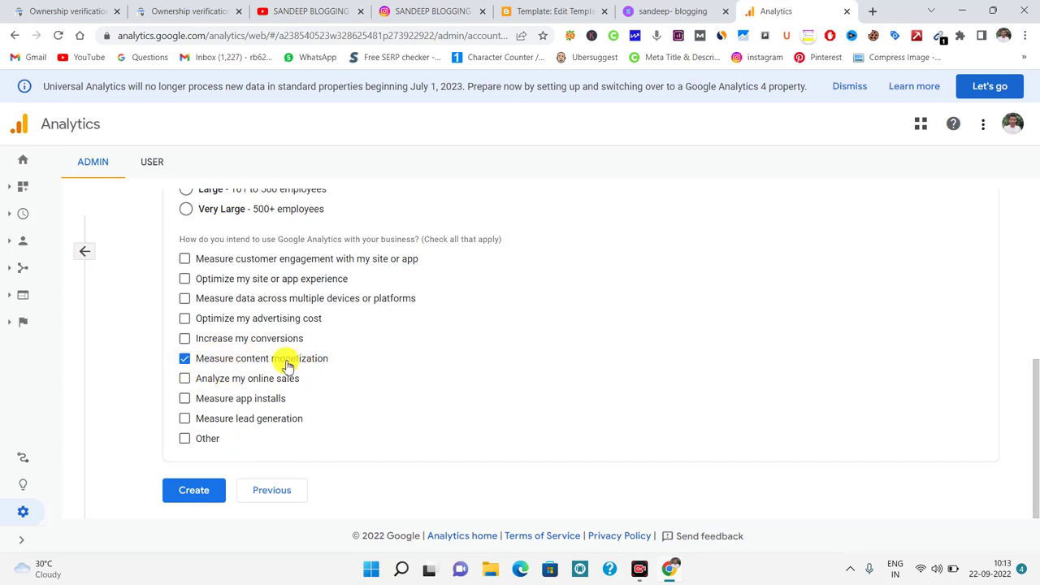
left_click(186, 379)
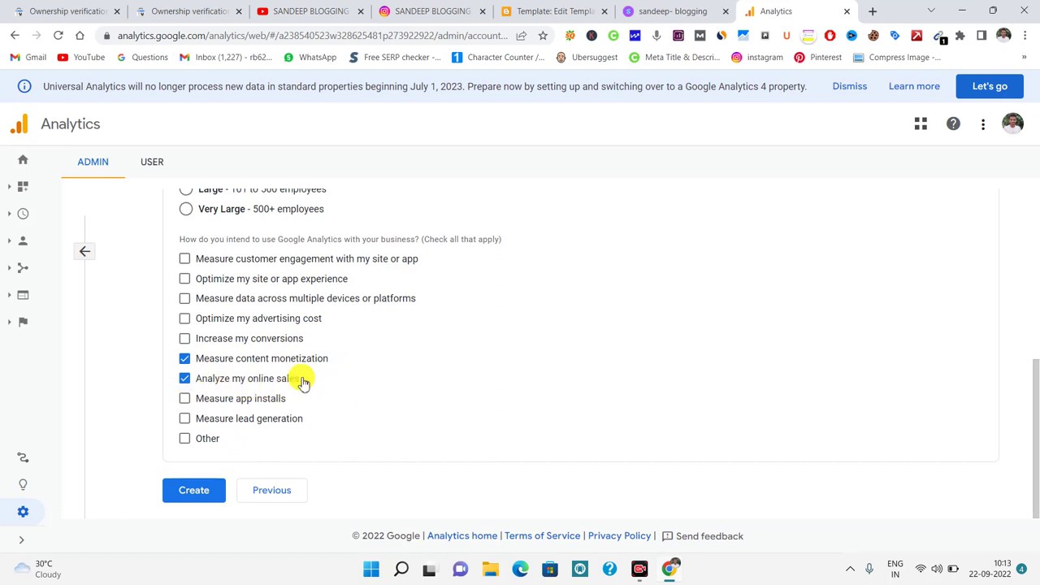
left_click(192, 491)
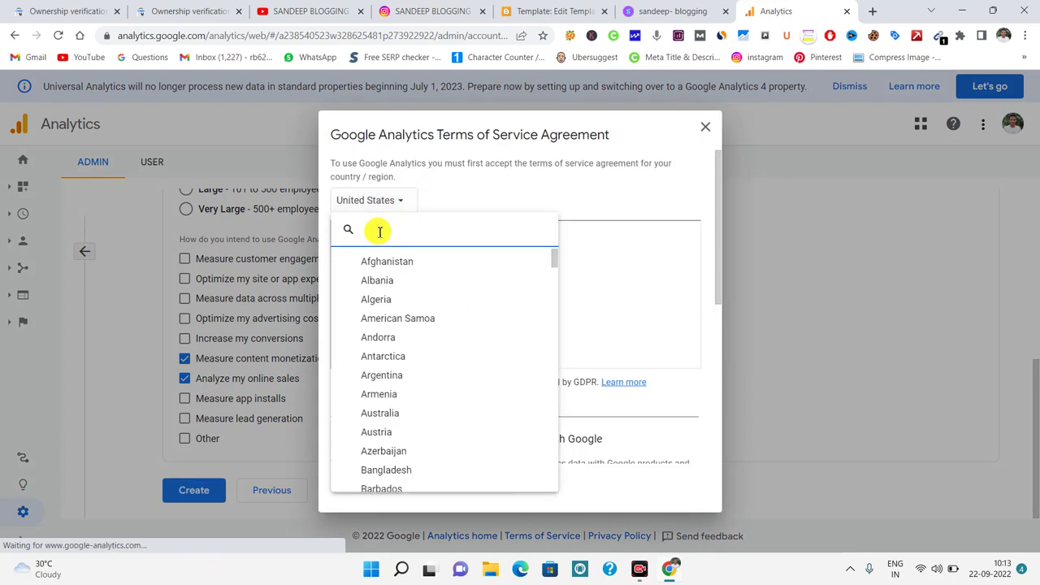
Step: Set the terms of service country to India and accept the agreement, including the Data Processing Terms and the Measurement Controller-Controller Data Protection Terms
type("di")
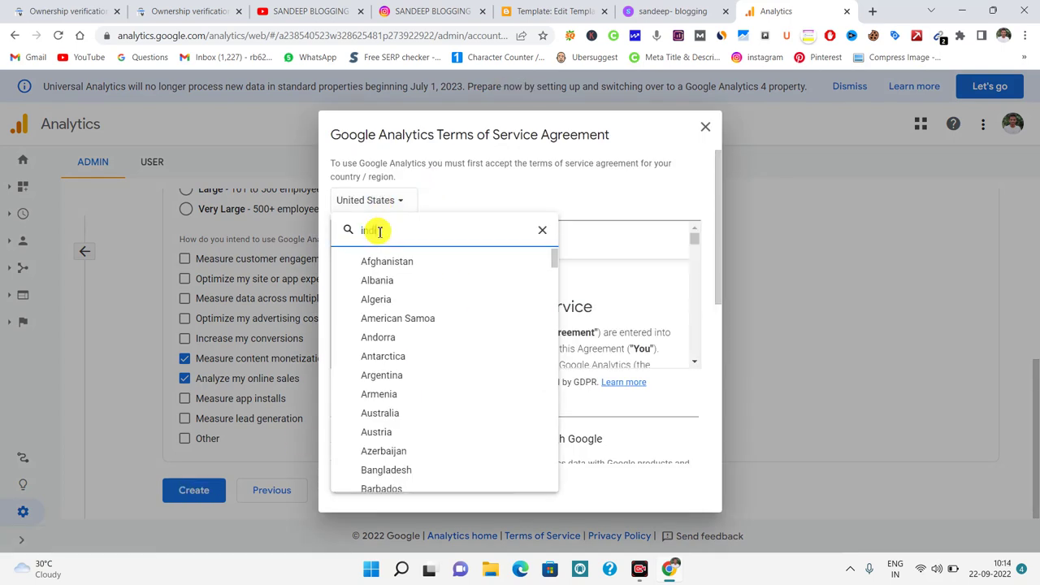
left_click(374, 281)
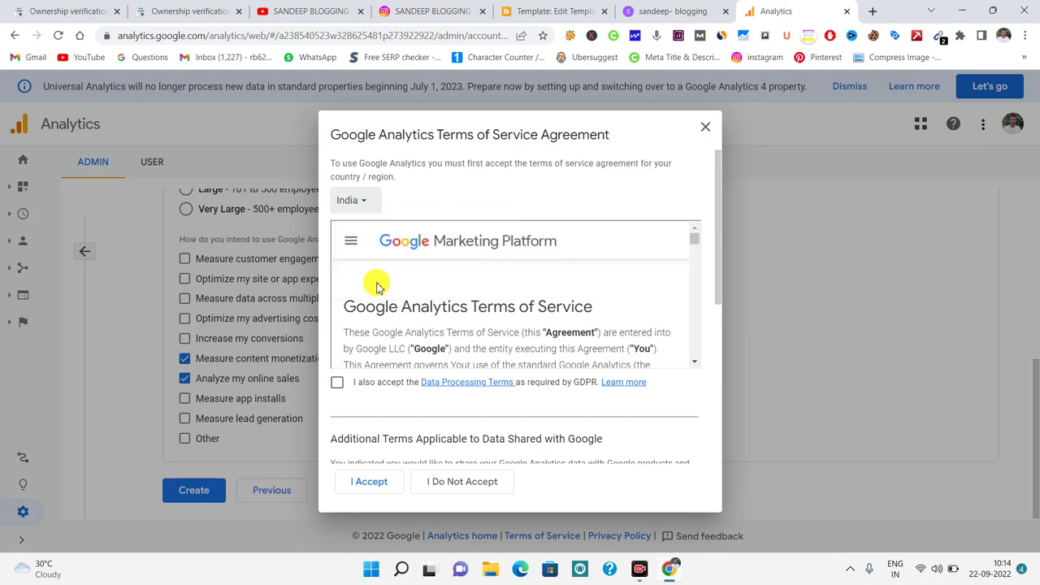
left_click(338, 382)
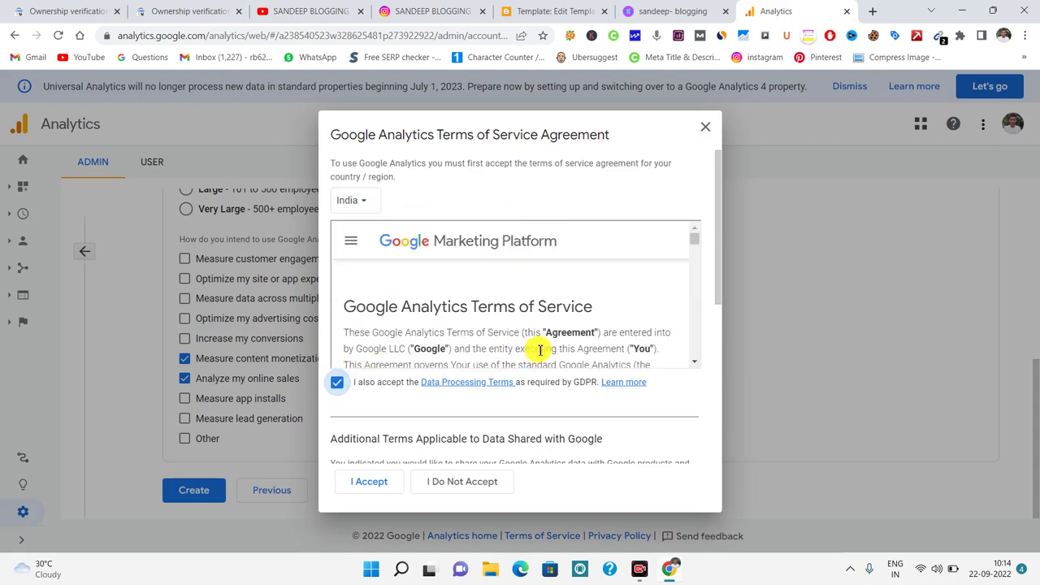
scroll(460, 362, "down", 10)
scroll(455, 423, "down", 3)
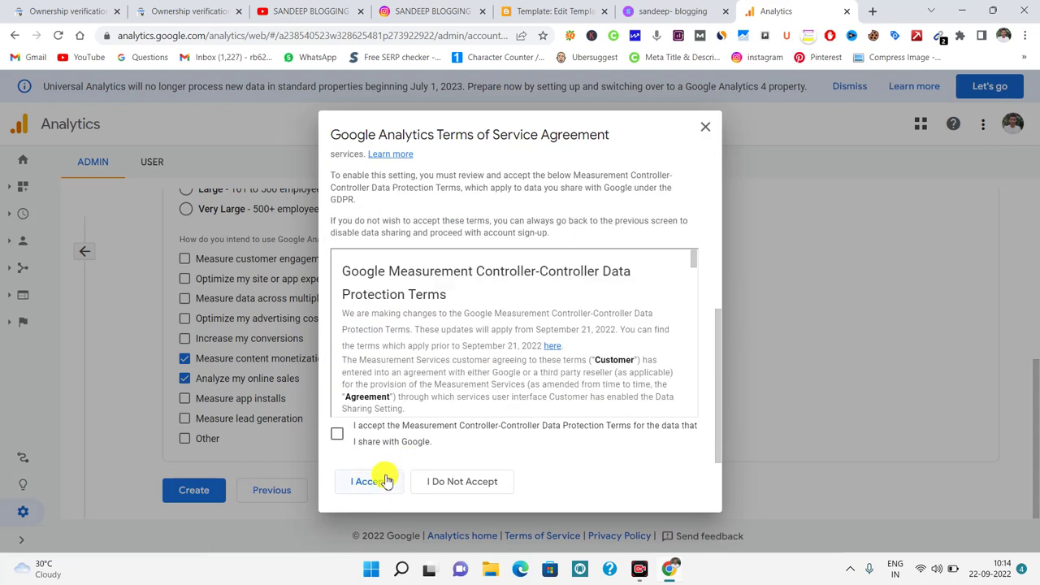
scroll(426, 355, "up", 5)
scroll(434, 351, "down", 3)
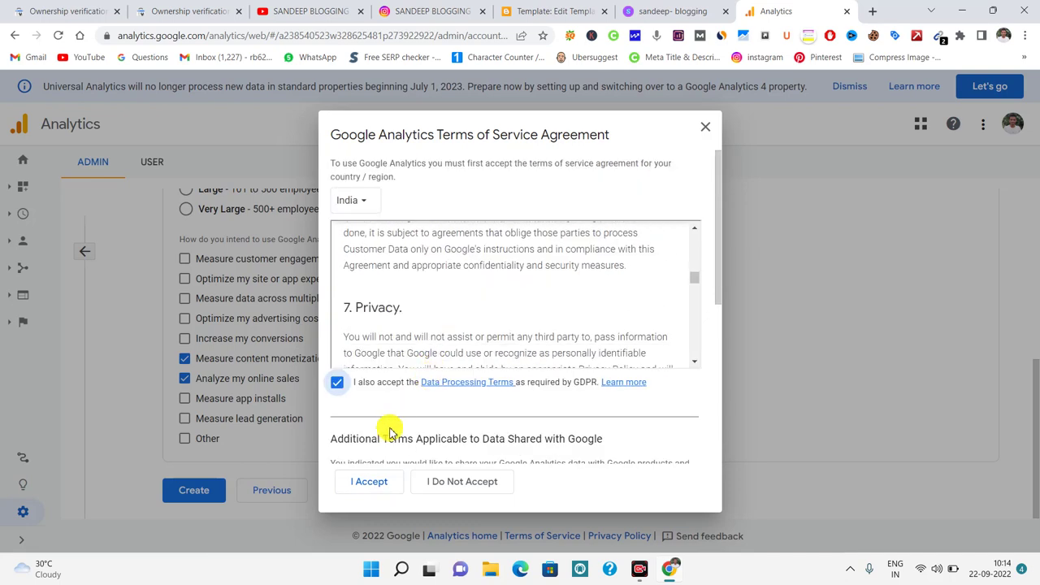
scroll(390, 425, "down", 3)
left_click(339, 439)
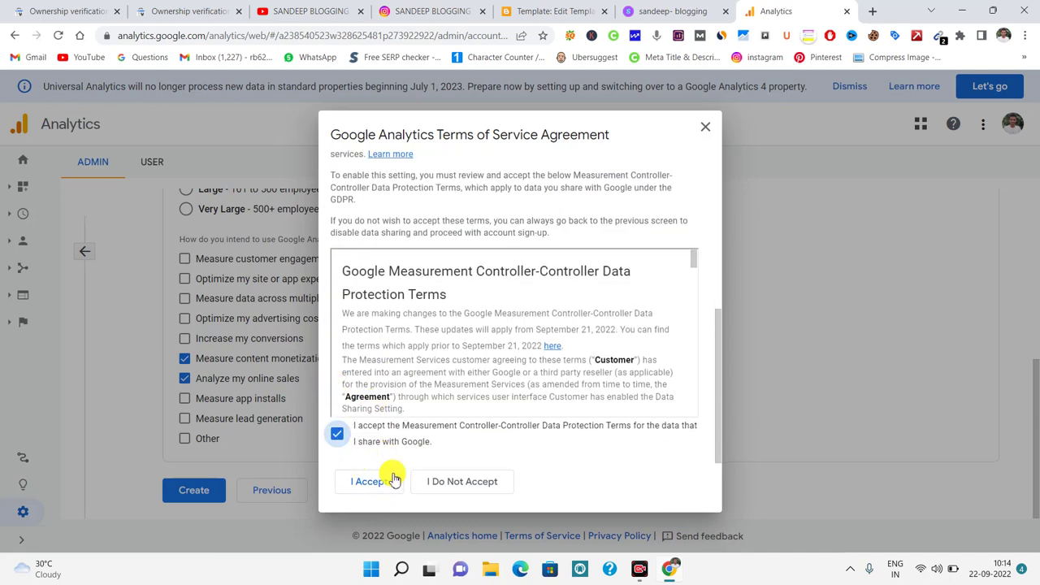
left_click(371, 481)
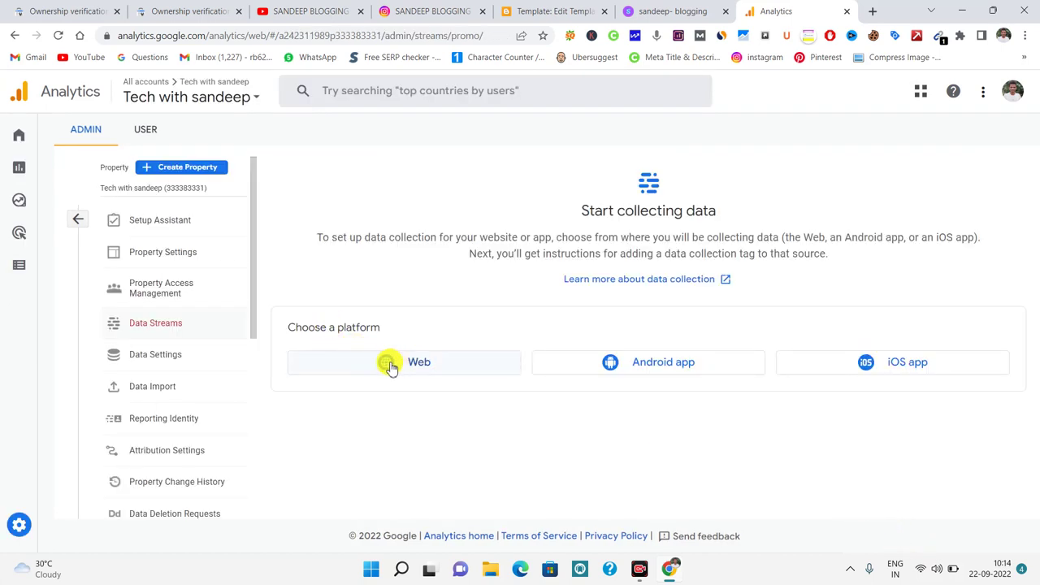
left_click(415, 368)
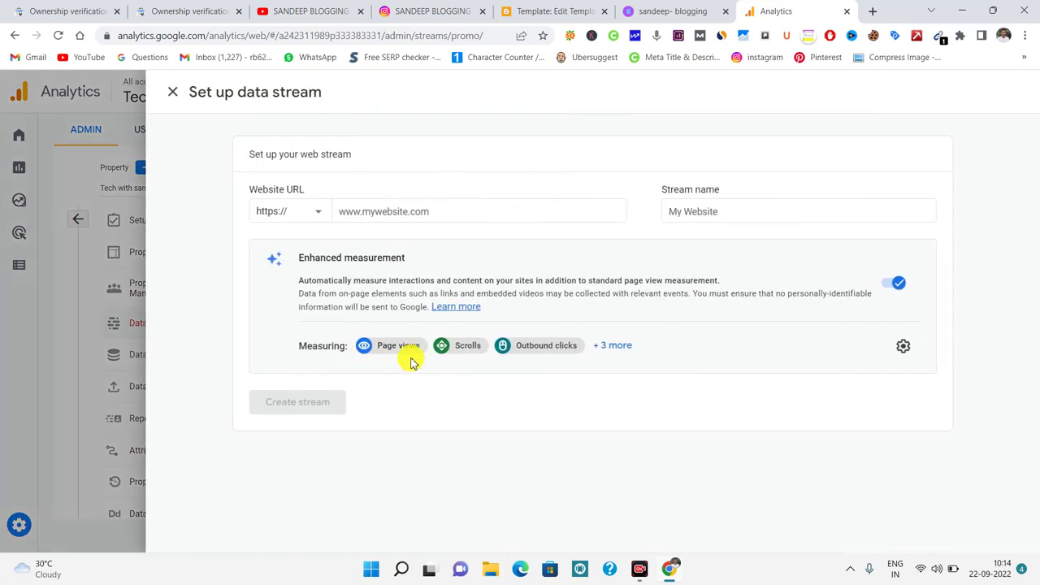
left_click(278, 210)
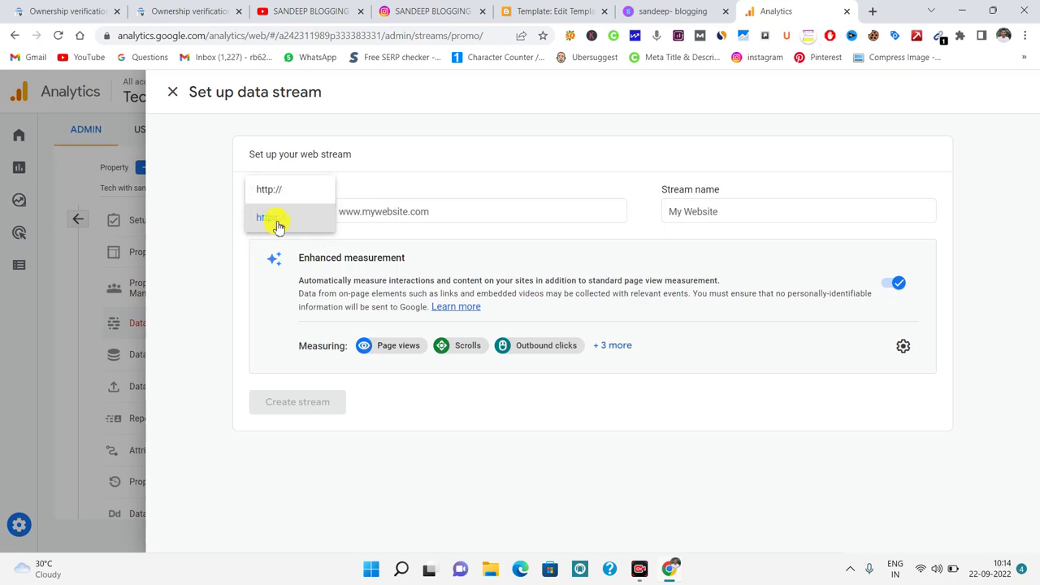
left_click(300, 220)
left_click(420, 210)
left_click(681, 11)
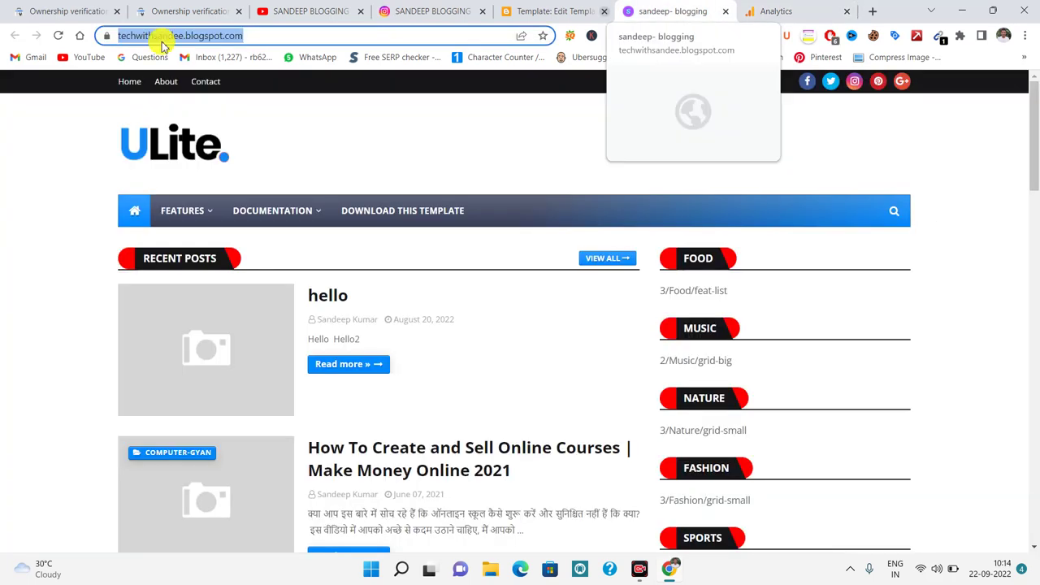
left_click(195, 35)
right_click(192, 36)
left_click(230, 130)
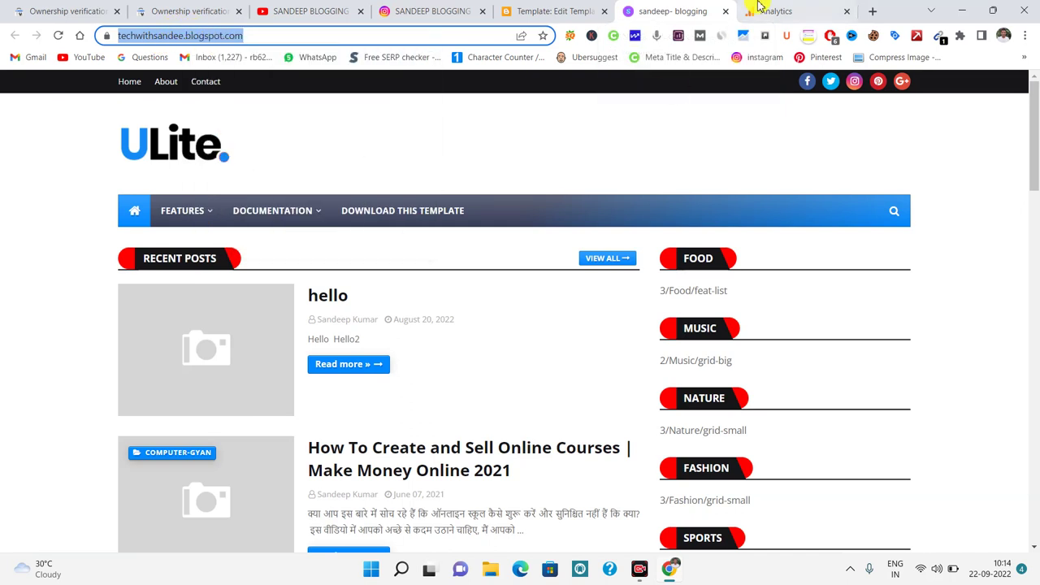
left_click(762, 10)
right_click(409, 211)
left_click(441, 296)
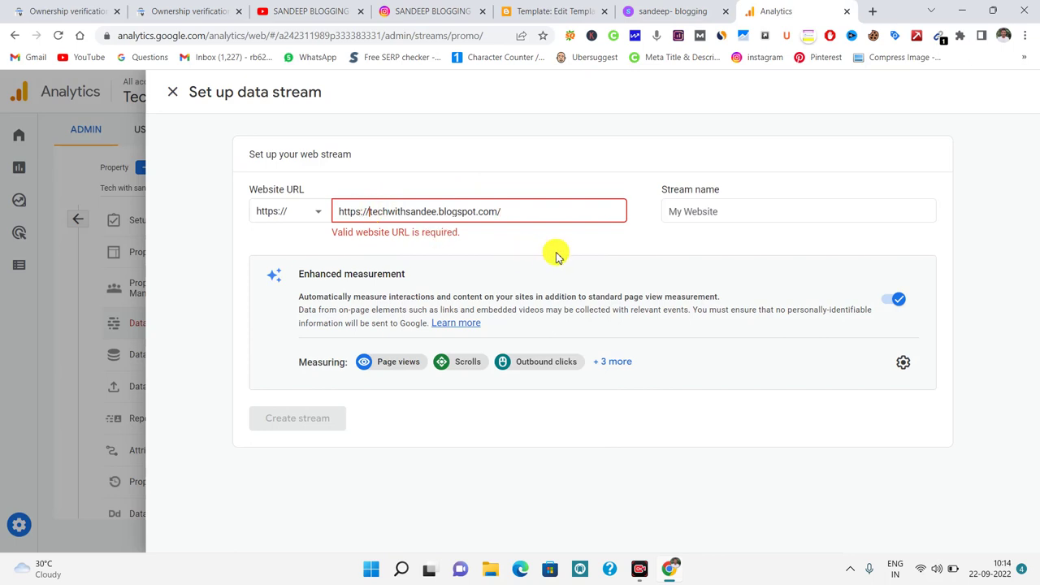
key("BackSpace")
key("BackSpace")
key("BackSpace")
key("BackSpace")
key("BackSpace")
key("BackSpace")
key("BackSpace")
key("BackSpace")
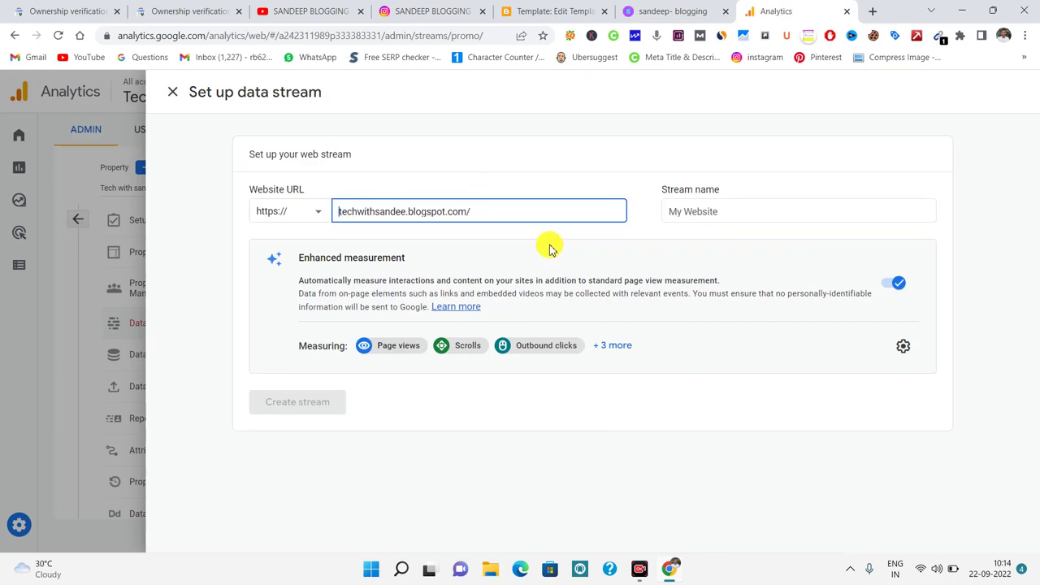
Step: Name the web stream "tech with sandeep" and create it
left_click(698, 211)
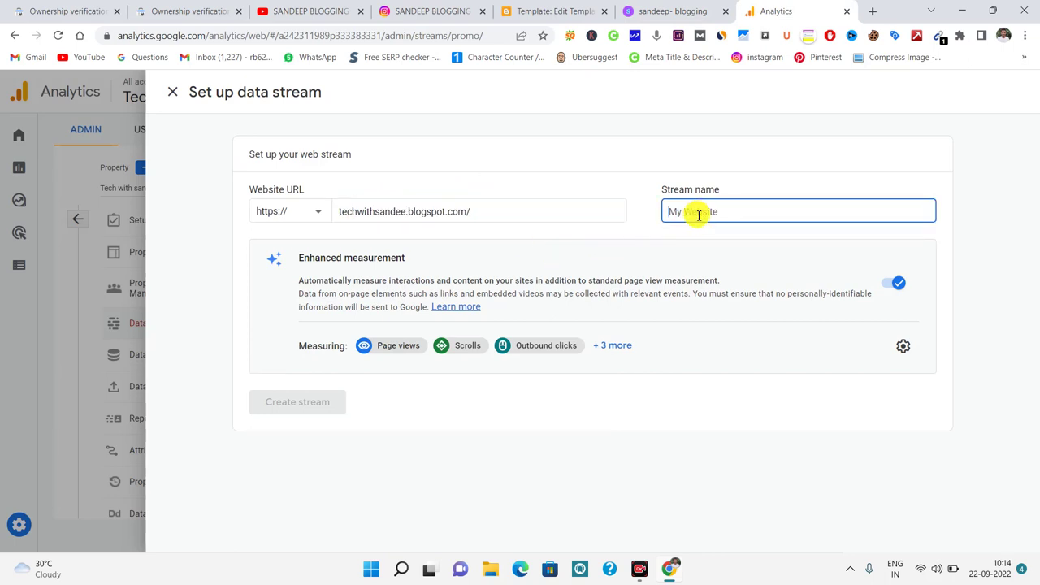
type("tec")
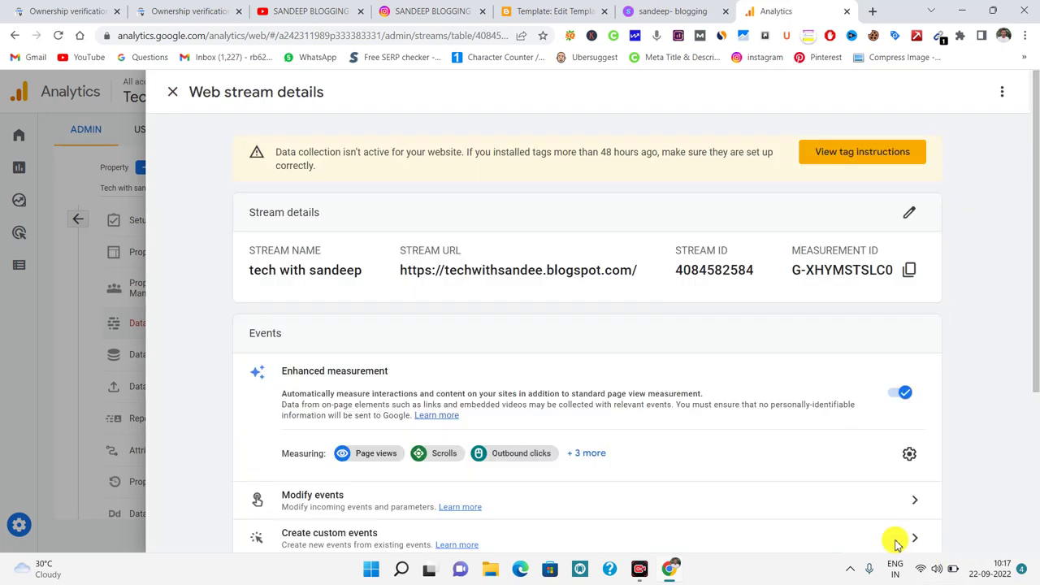
Step: Open the Google tag configuration settings of the new web stream
scroll(648, 388, "down", 2)
scroll(648, 388, "down", 1)
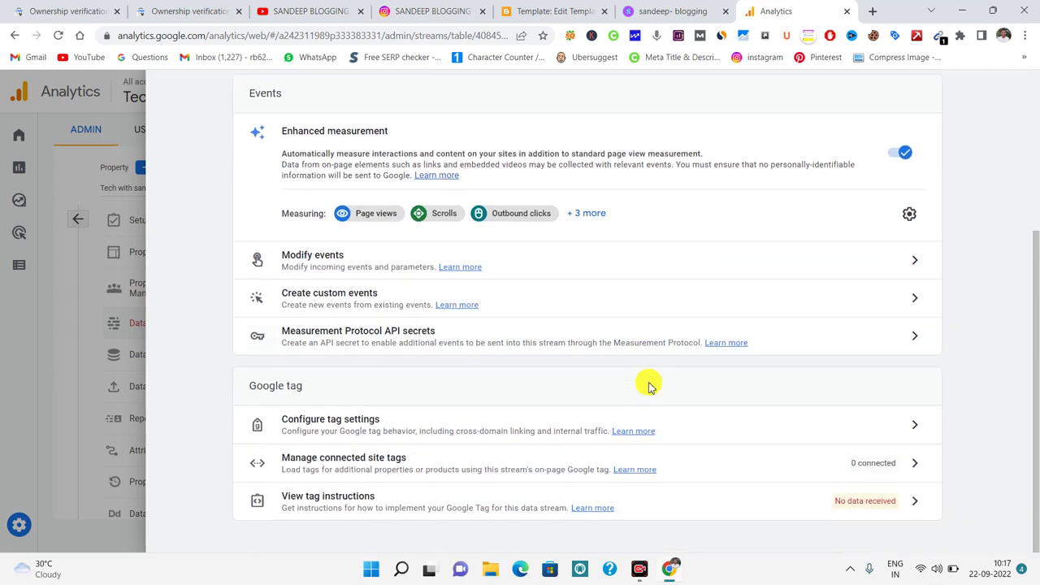
scroll(420, 395, "up", 3)
scroll(424, 357, "down", 3)
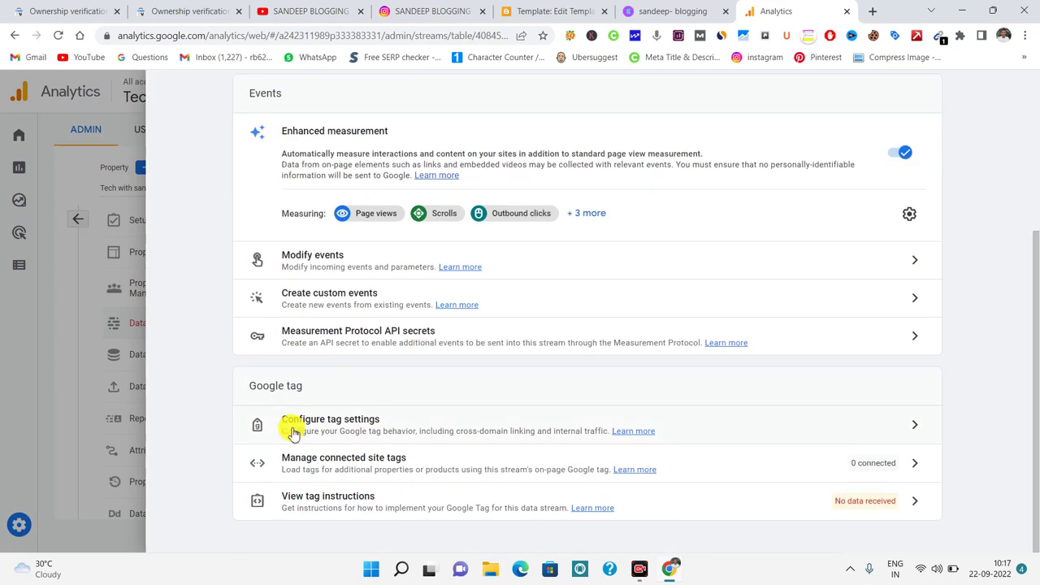
left_click(913, 437)
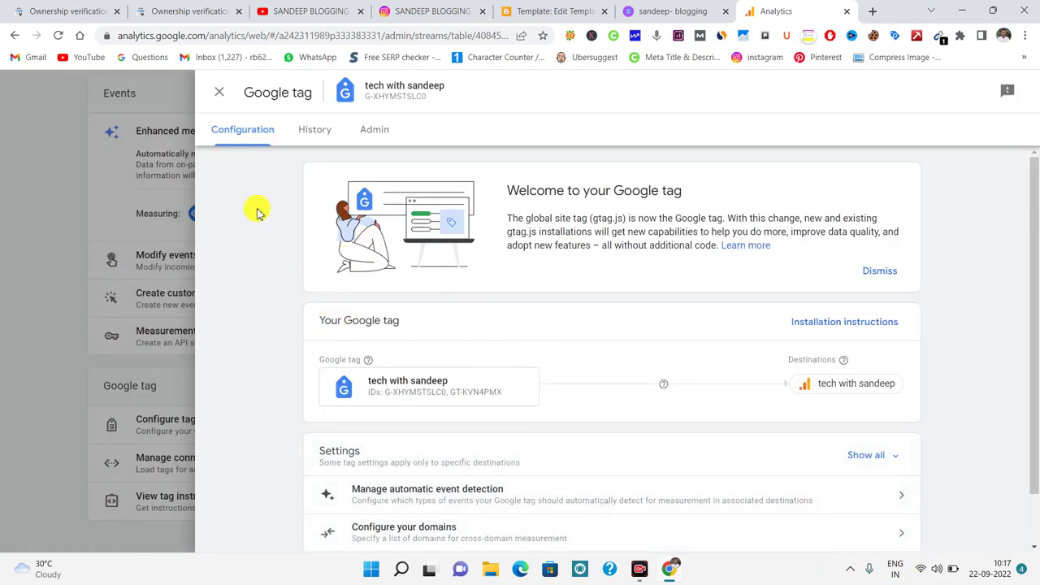
Step: Open the installation instructions for this Google tag from its admin settings
scroll(492, 465, "down", 1)
scroll(464, 436, "up", 1)
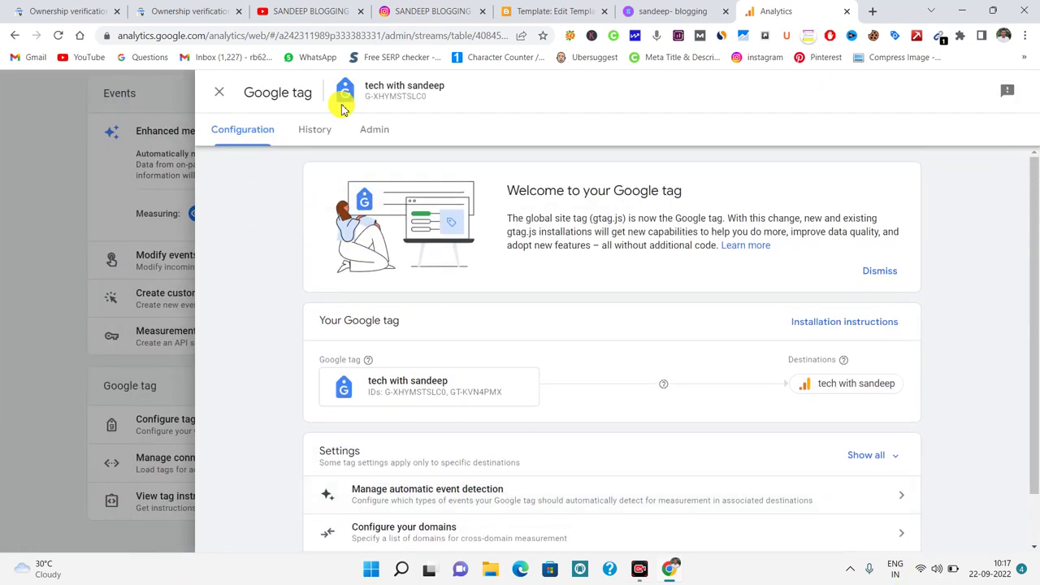
left_click(378, 133)
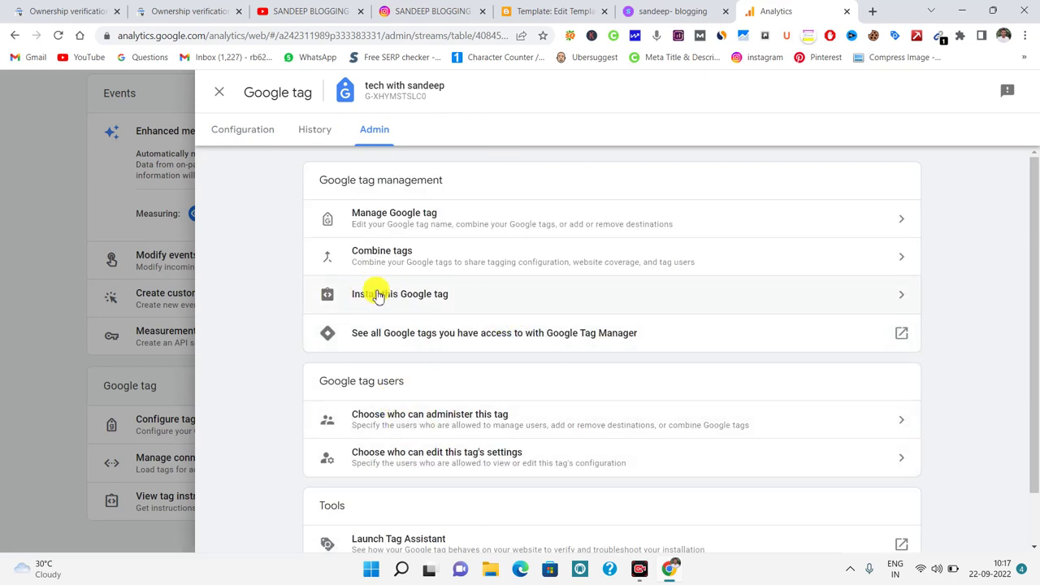
left_click(875, 298)
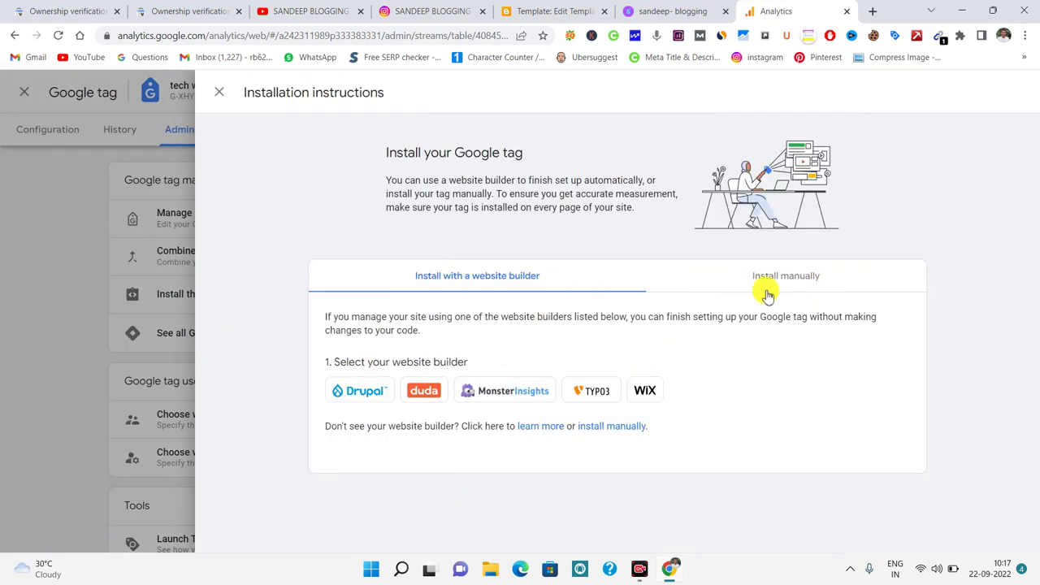
Step: Show the manual installation instructions and copy the Google tag (gtag.js) code
left_click(782, 276)
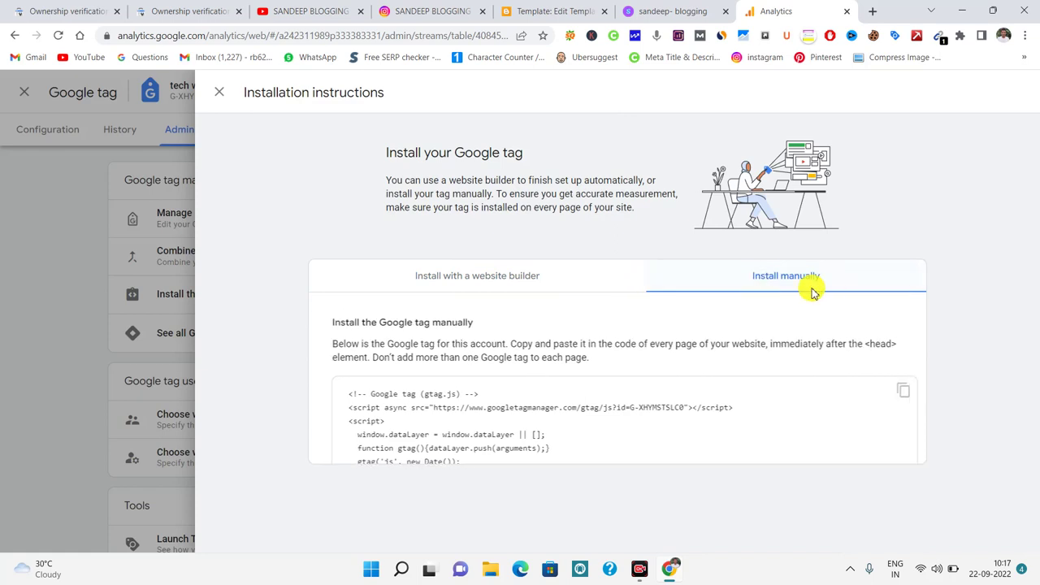
scroll(650, 383, "down", 1)
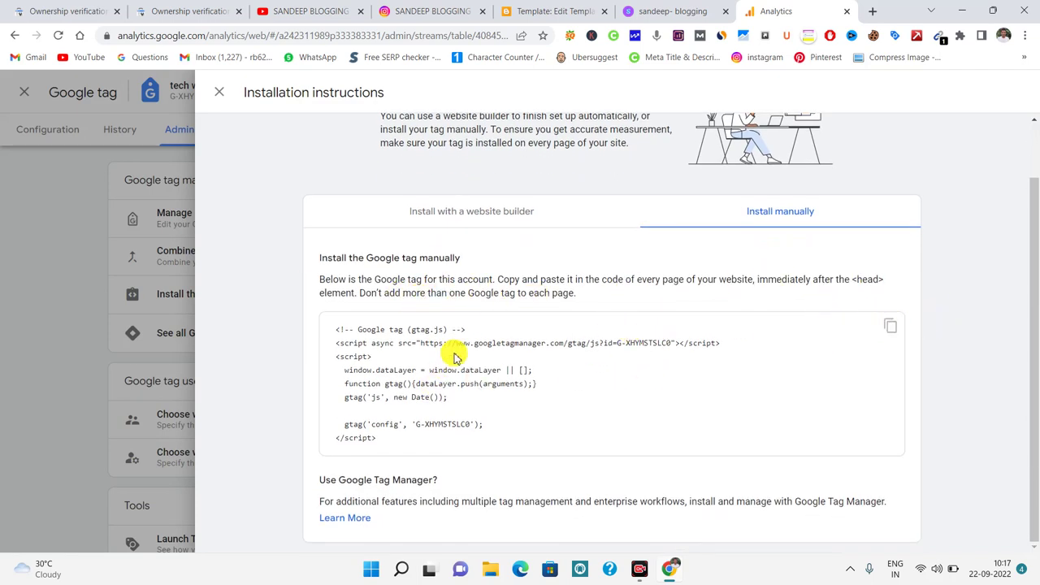
left_click(894, 328)
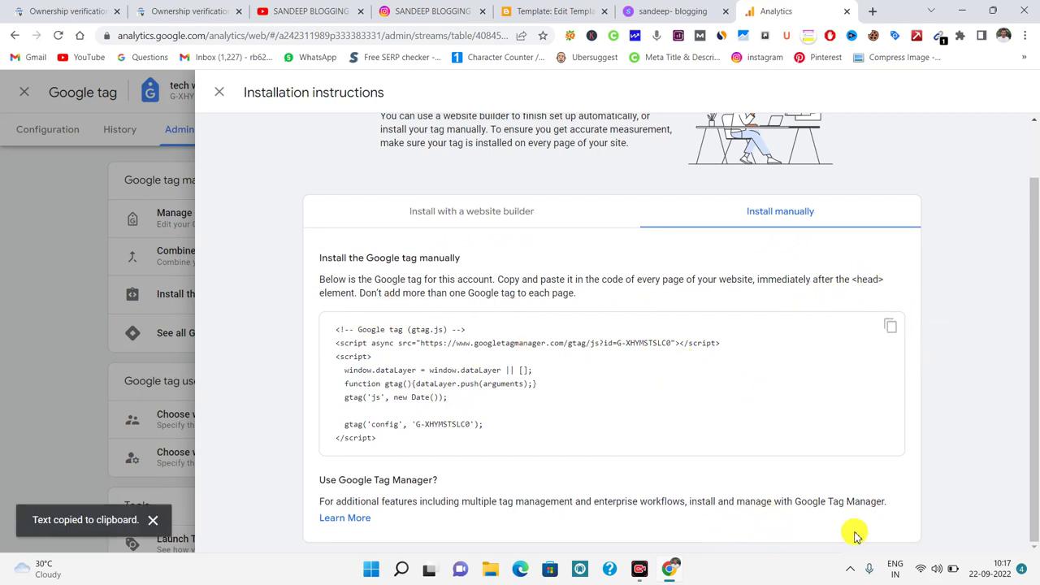
left_click(890, 328)
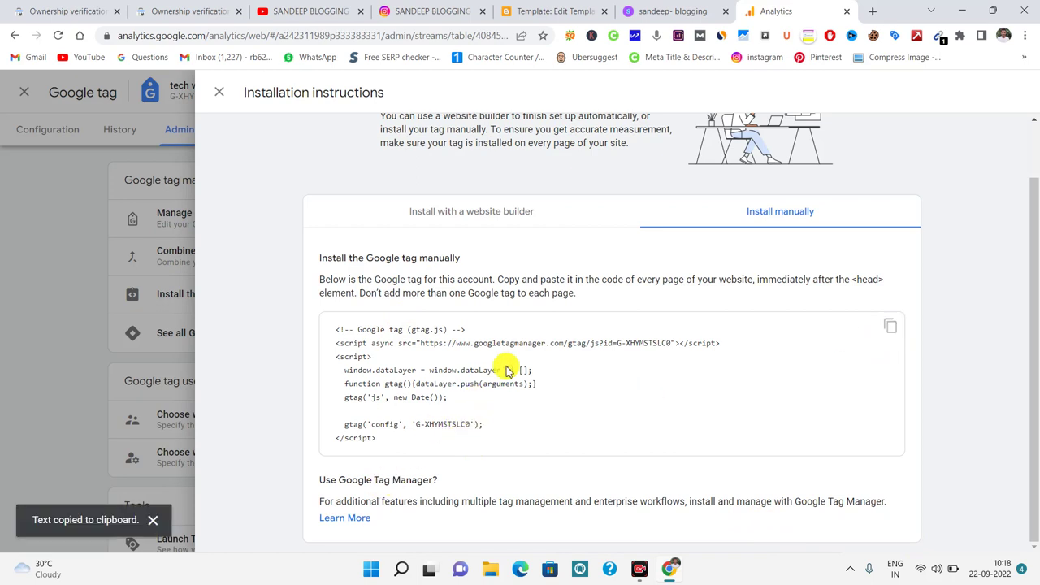
Step: Paste the copied Google tag on a new line directly after the opening <head> tag in the Blogger theme code and save the theme
left_click(553, 14)
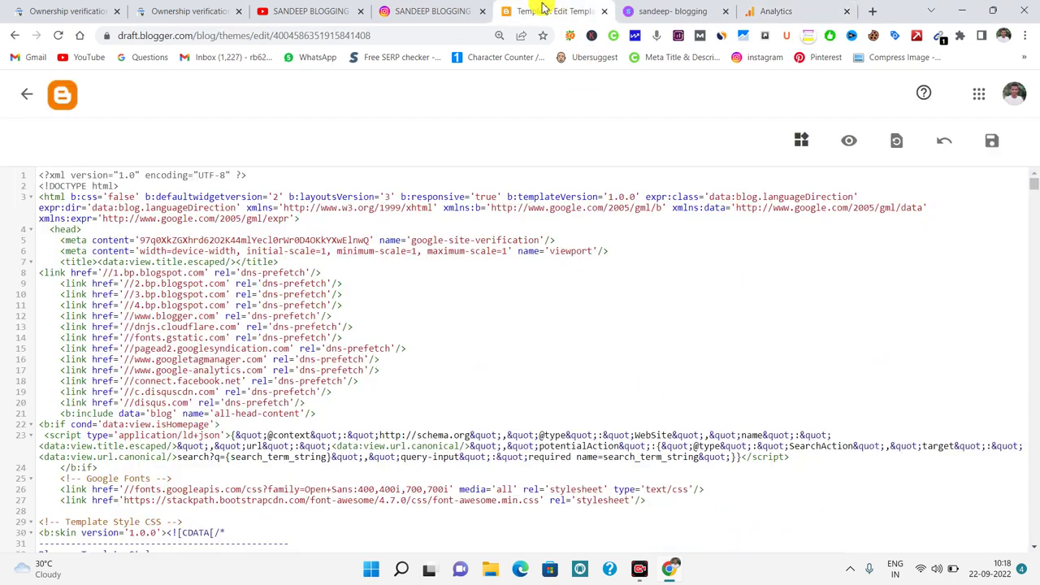
left_click(95, 227)
key("Return")
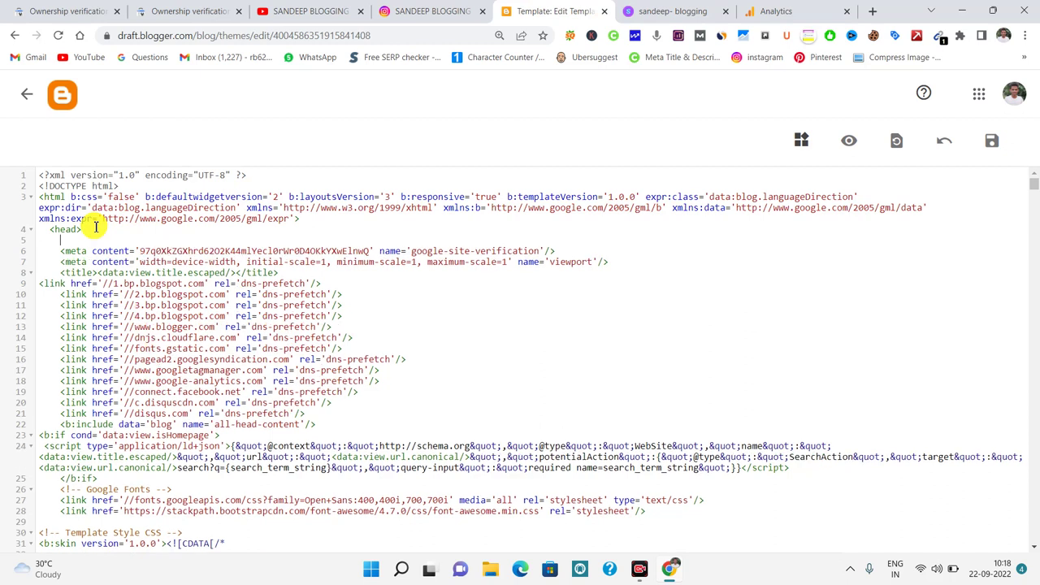
key("ctrl+v")
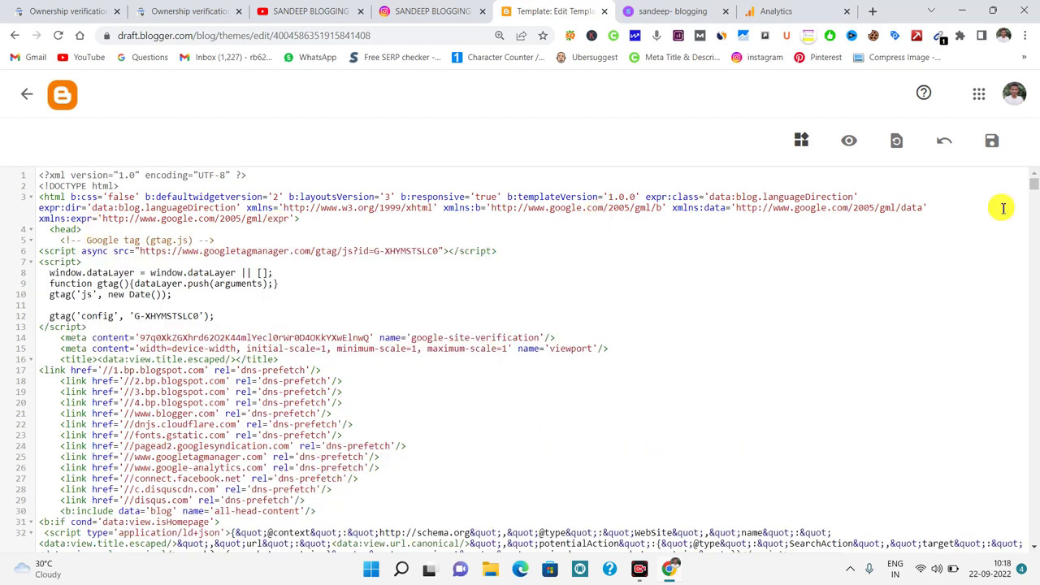
left_click(991, 142)
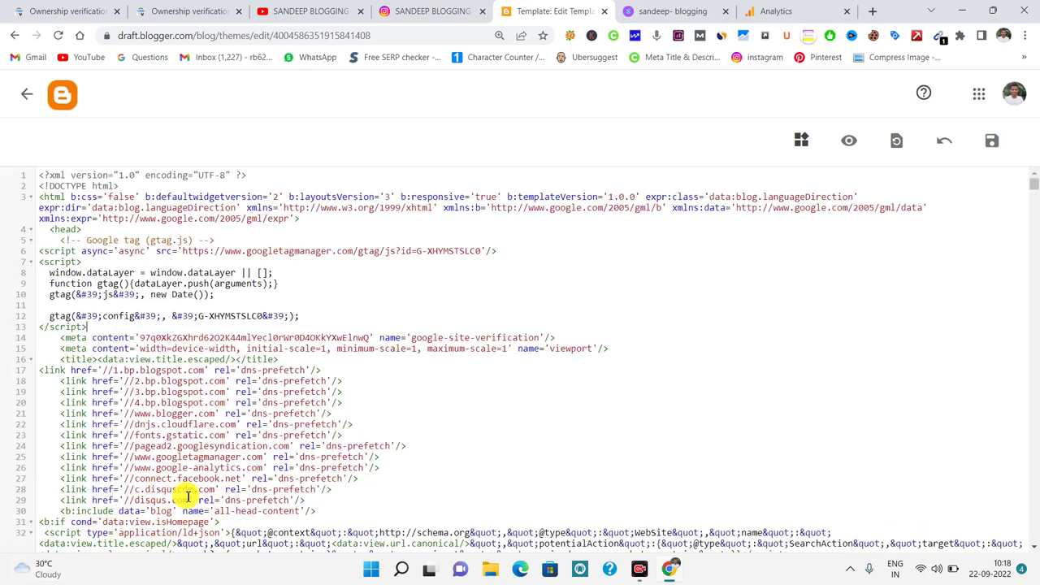
Step: Verify the blog's ownership in Search Console with the Google Analytics method and review the verification methods used
left_click(73, 11)
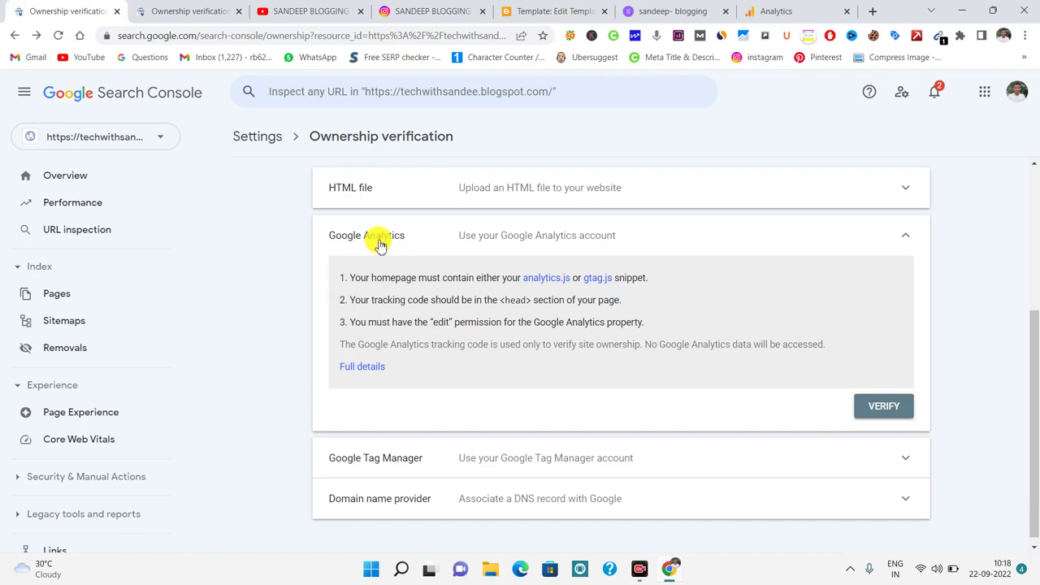
left_click(882, 406)
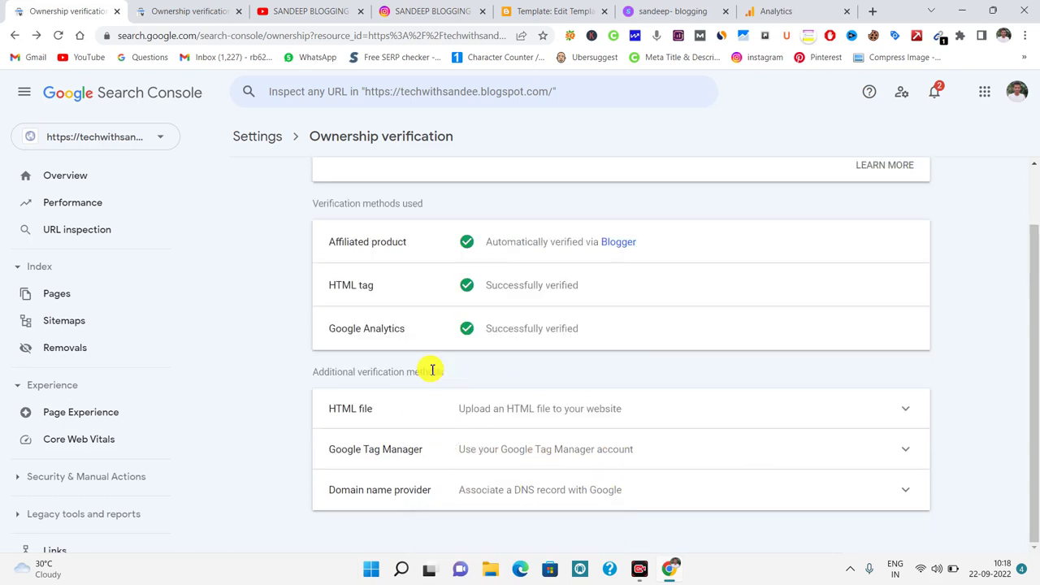
scroll(437, 348, "up", 2)
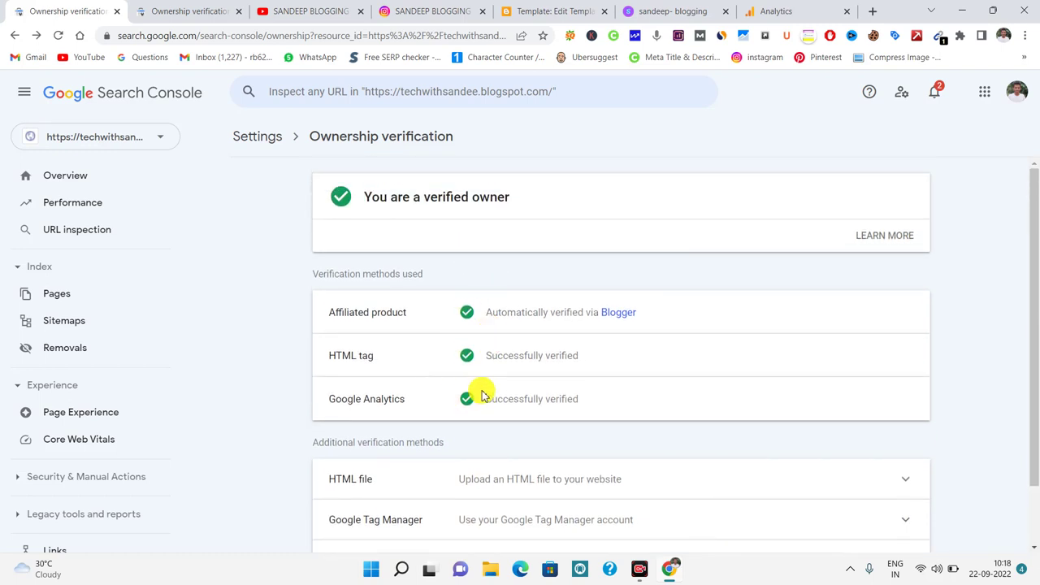
scroll(487, 378, "down", 2)
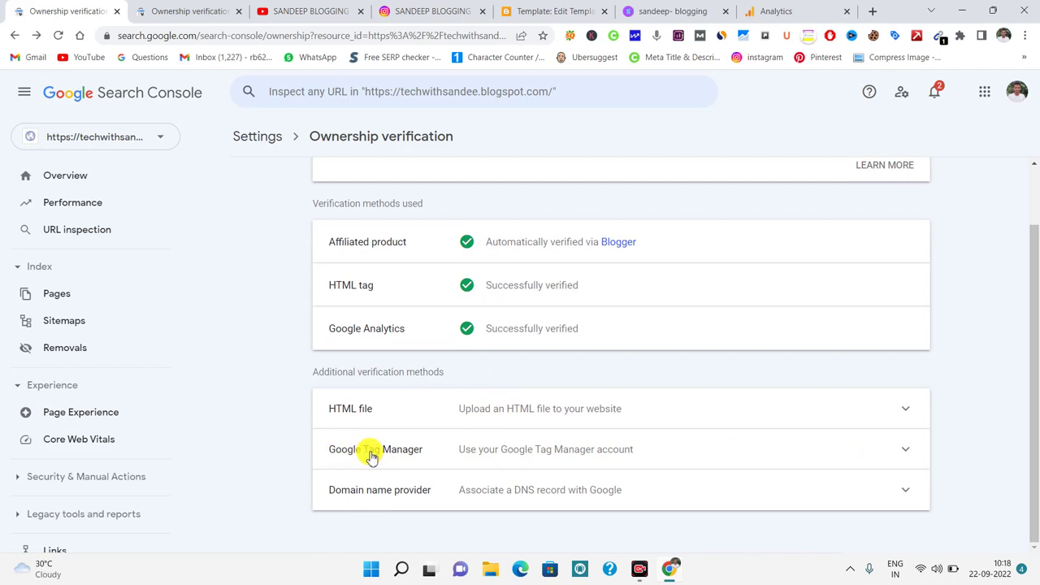
Step: Expand the Google Tag Manager verification method and open the Tag Manager site through a Google search for "google tag manager" in a new browser tab
left_click(892, 454)
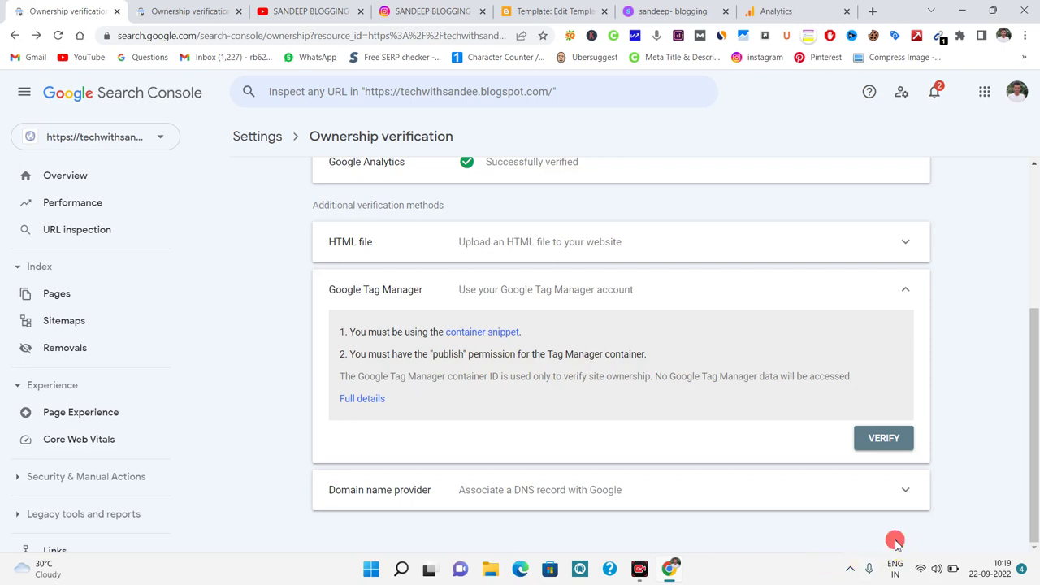
key("ctrl+t")
left_click(405, 288)
type("g")
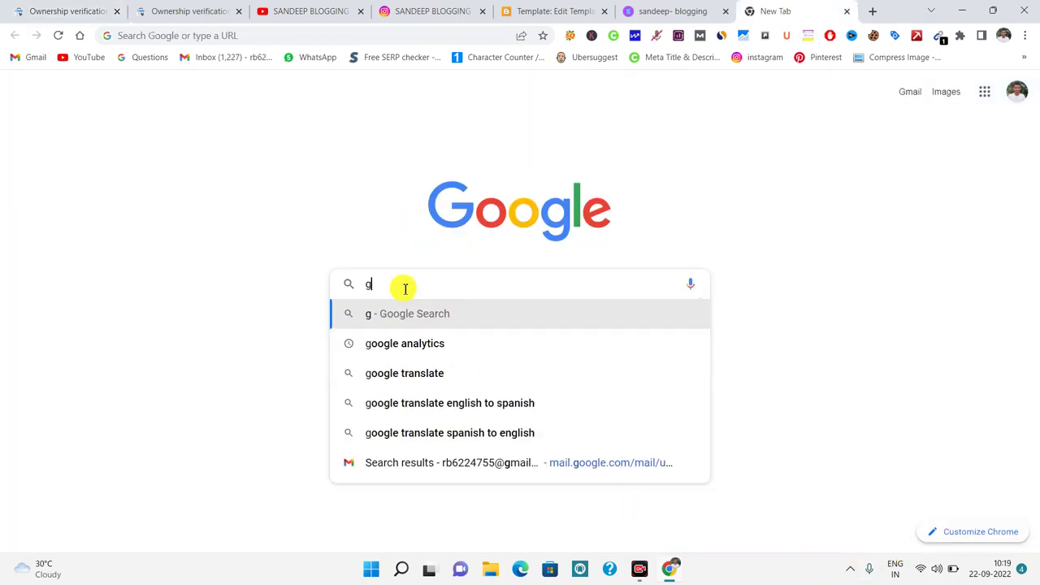
type("oogle ta")
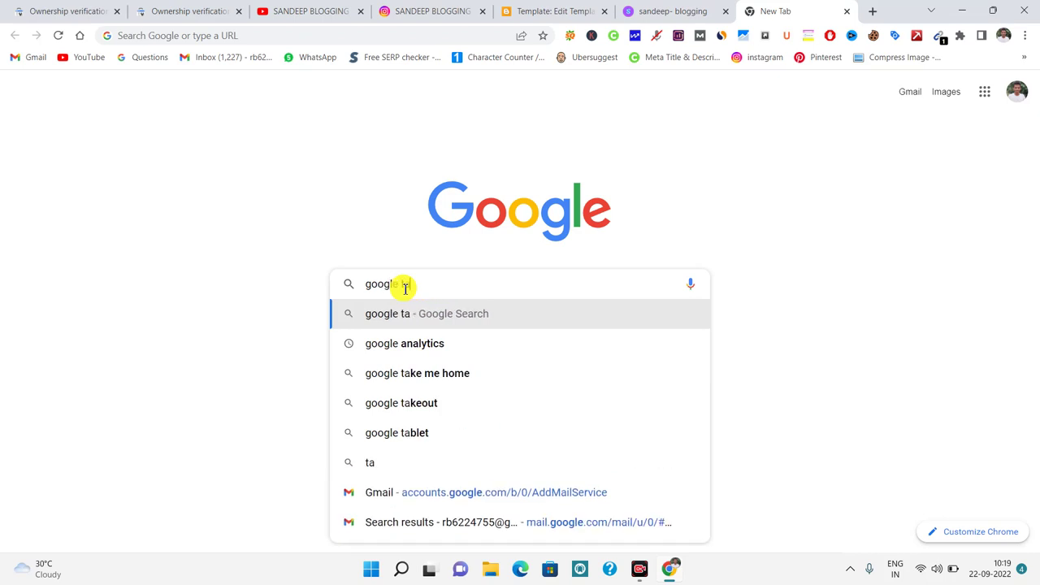
type("g")
key("Down")
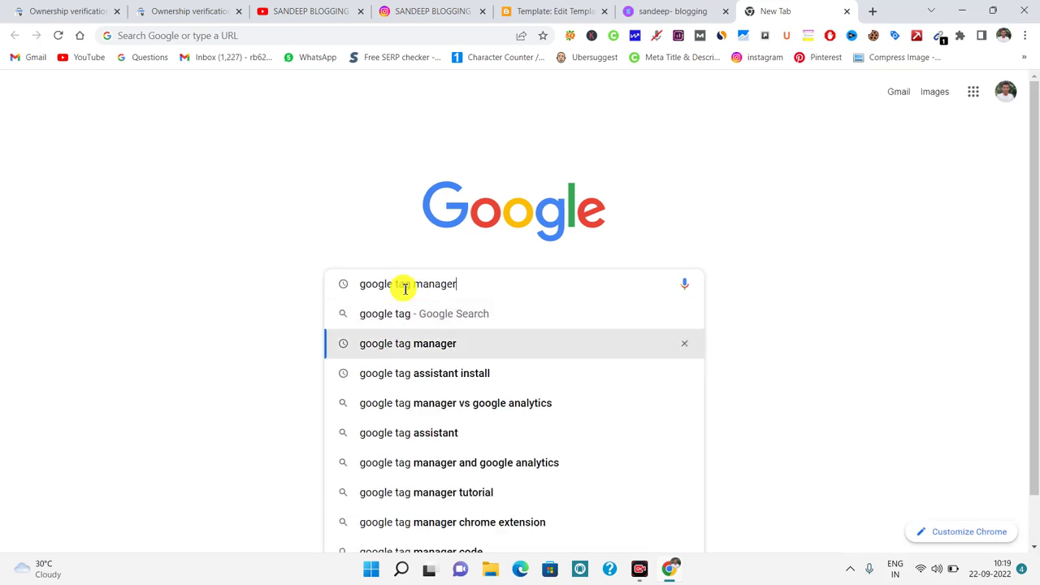
key("Return")
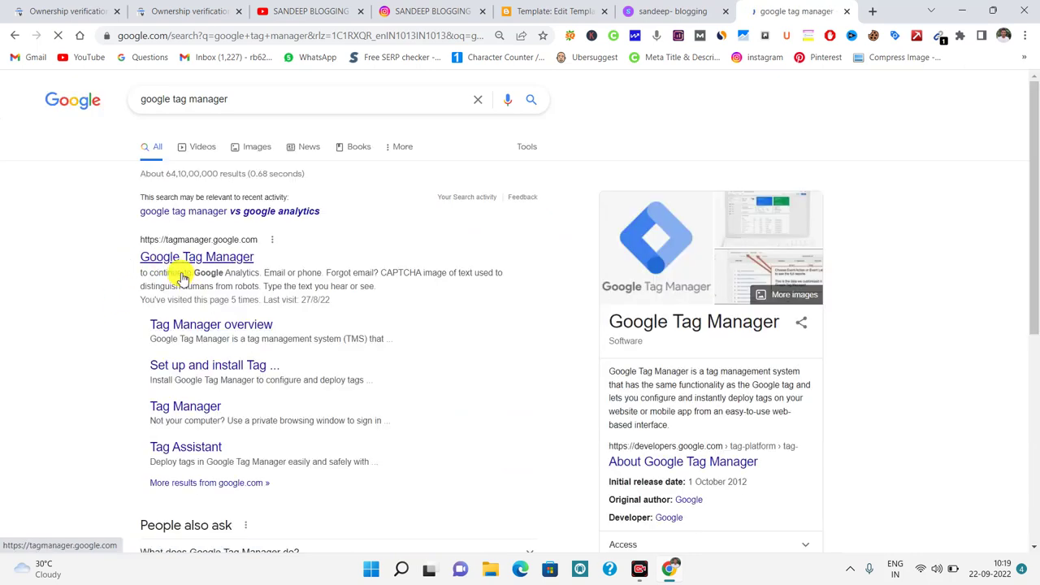
left_click(179, 267)
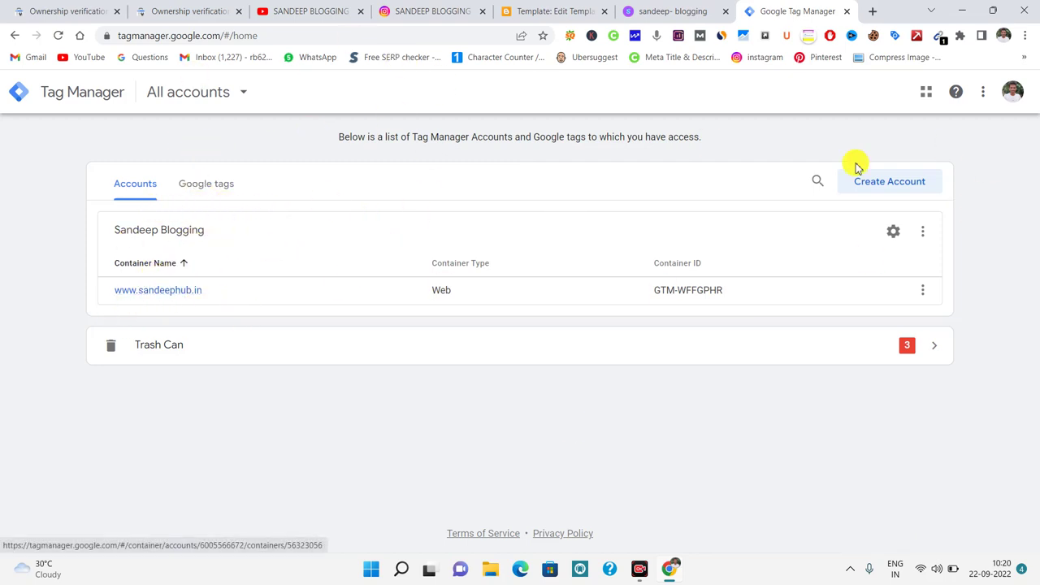
Step: Start a new Tag Manager account named "Tech With Sandeep" with country India and anonymous data sharing enabled
left_click(888, 183)
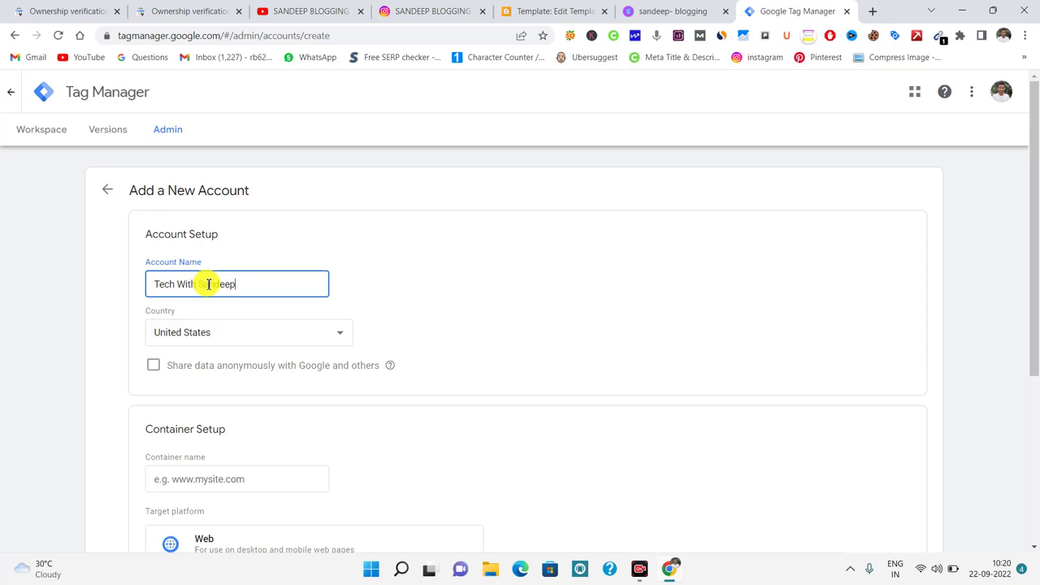
left_click(248, 342)
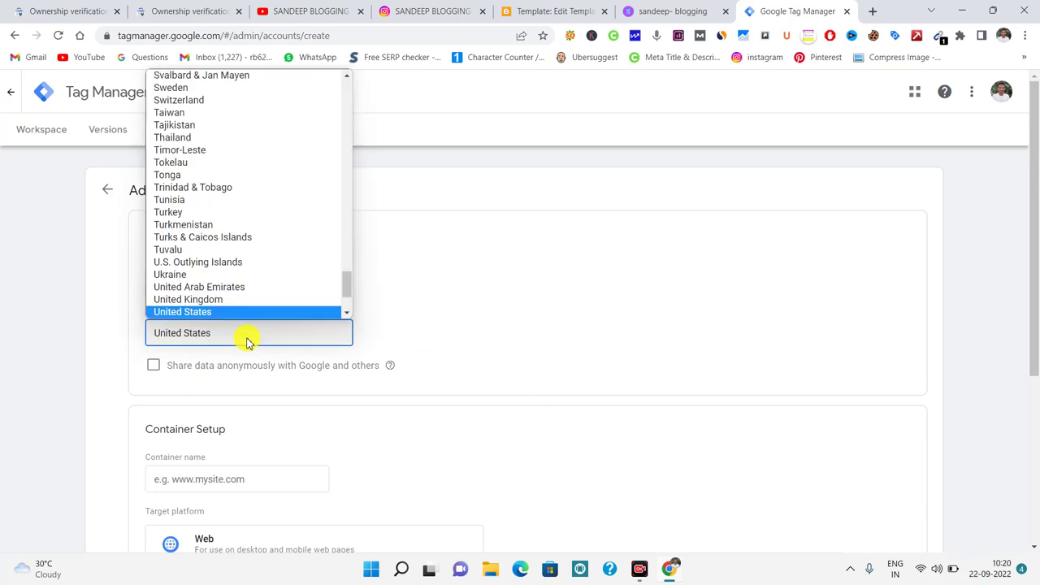
scroll(216, 236, "down", 2)
scroll(244, 216, "up", 20)
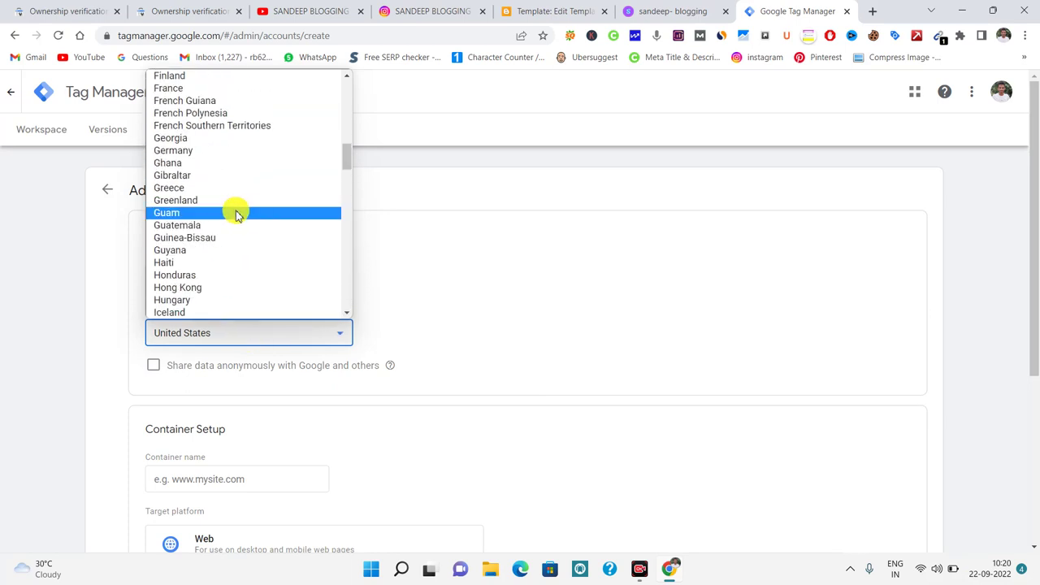
scroll(220, 267, "down", 2)
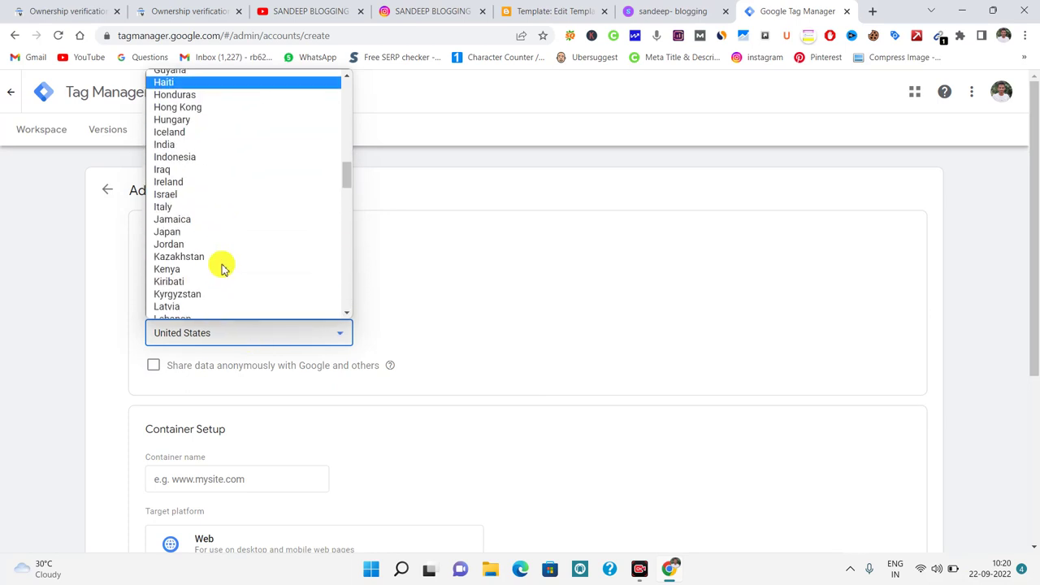
left_click(209, 145)
key("Tab")
left_click(153, 365)
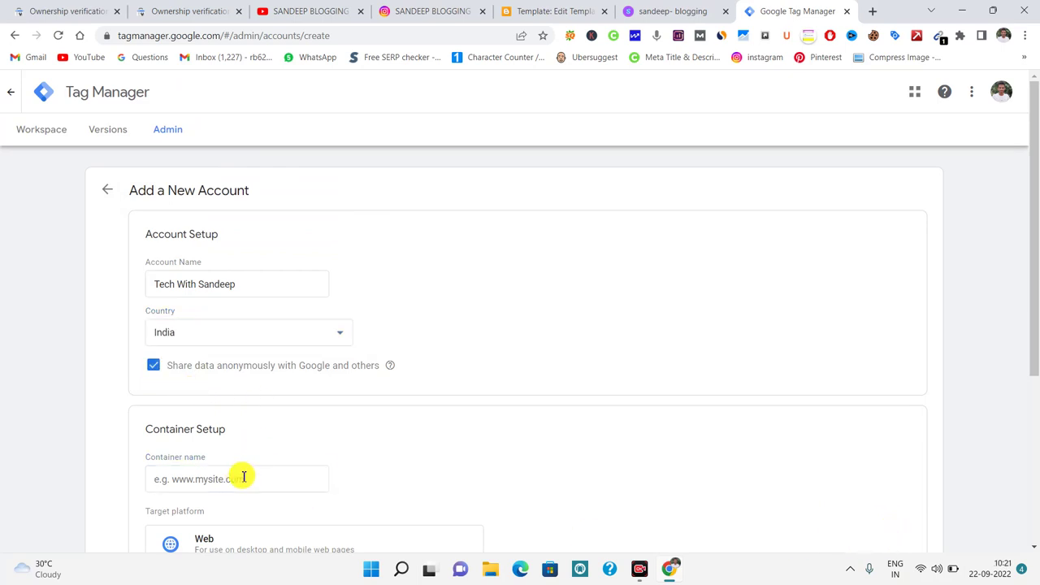
scroll(243, 477, "down", 1)
left_click(200, 388)
right_click(200, 388)
left_click(230, 243)
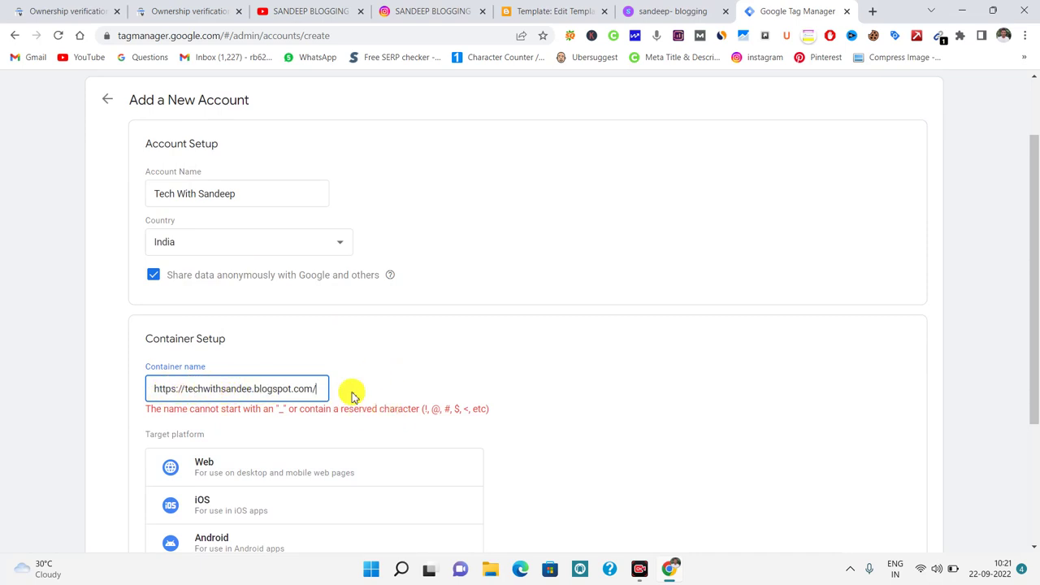
key("BackSpace")
left_click(187, 388)
key("BackSpace")
key("BackSpace")
key("BackSpace")
key("BackSpace")
key("BackSpace")
key("BackSpace")
key("BackSpace")
key("BackSpace")
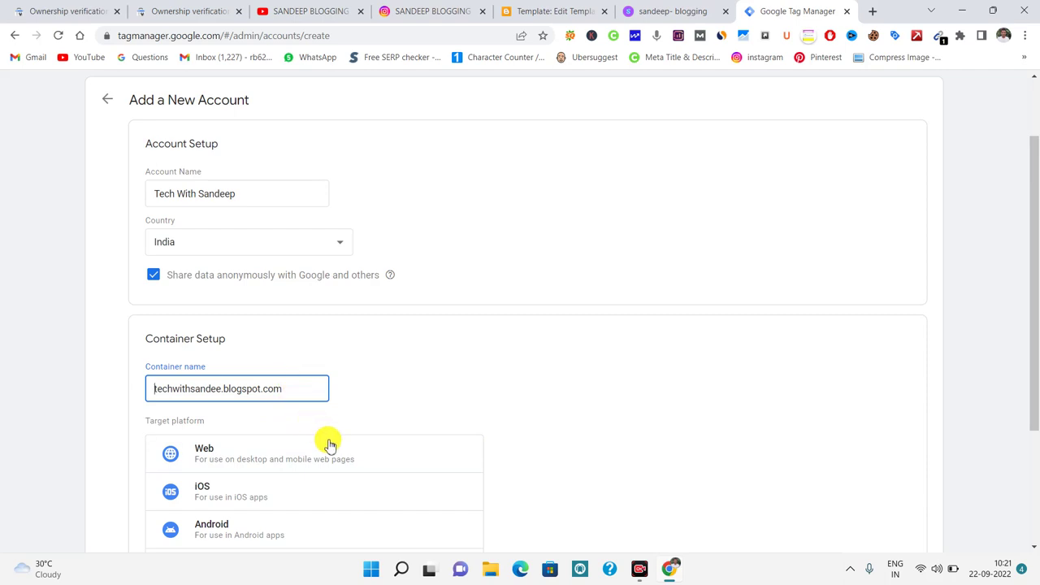
Step: Set the container's target platform to Web and create the account, accepting the Terms of Service and the Data Processing Terms
scroll(341, 443, "down", 1)
left_click(267, 376)
scroll(436, 420, "down", 1)
left_click(158, 485)
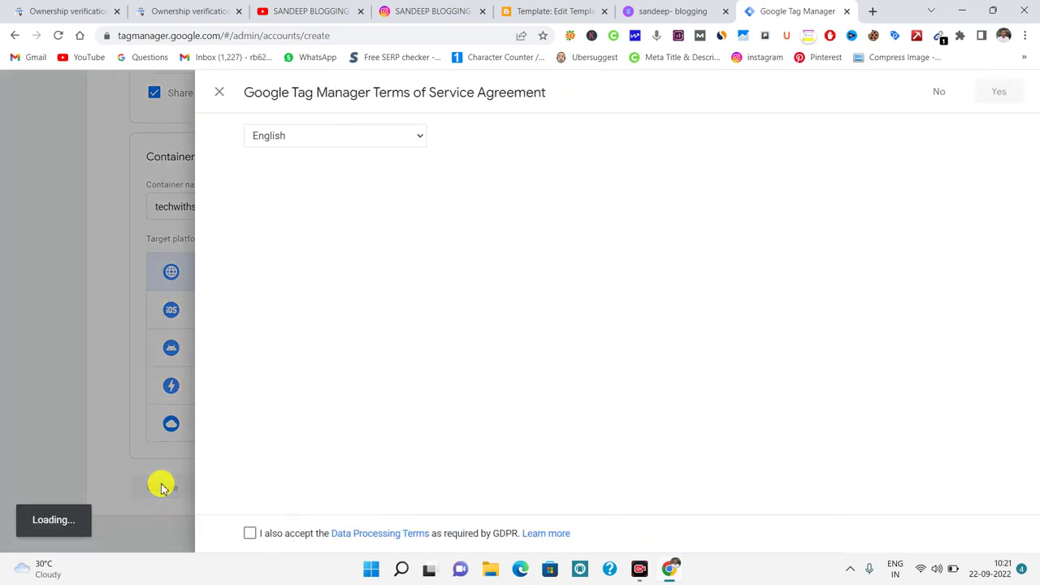
scroll(370, 357, "down", 4)
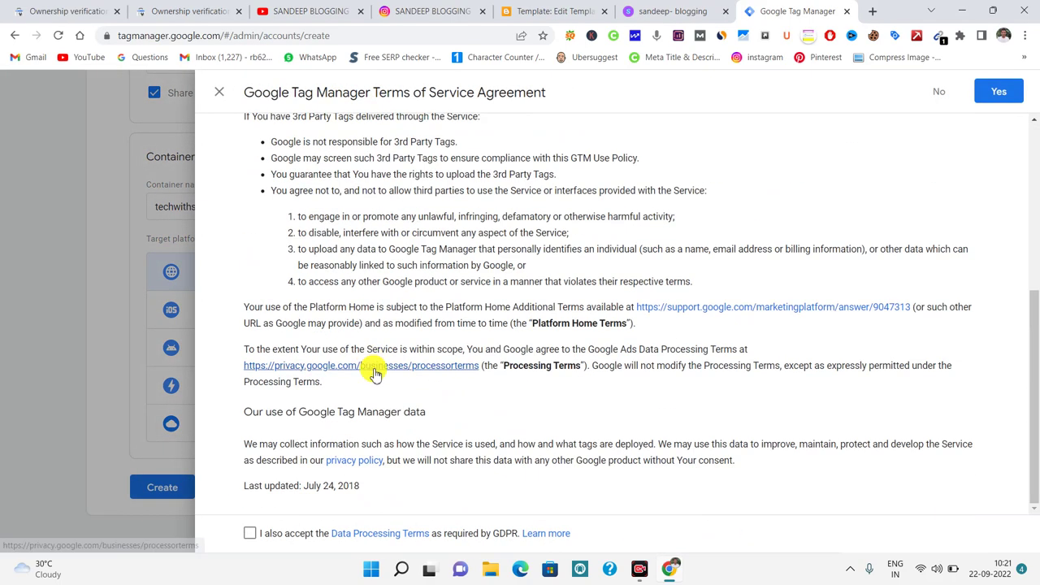
left_click(252, 533)
left_click(1002, 92)
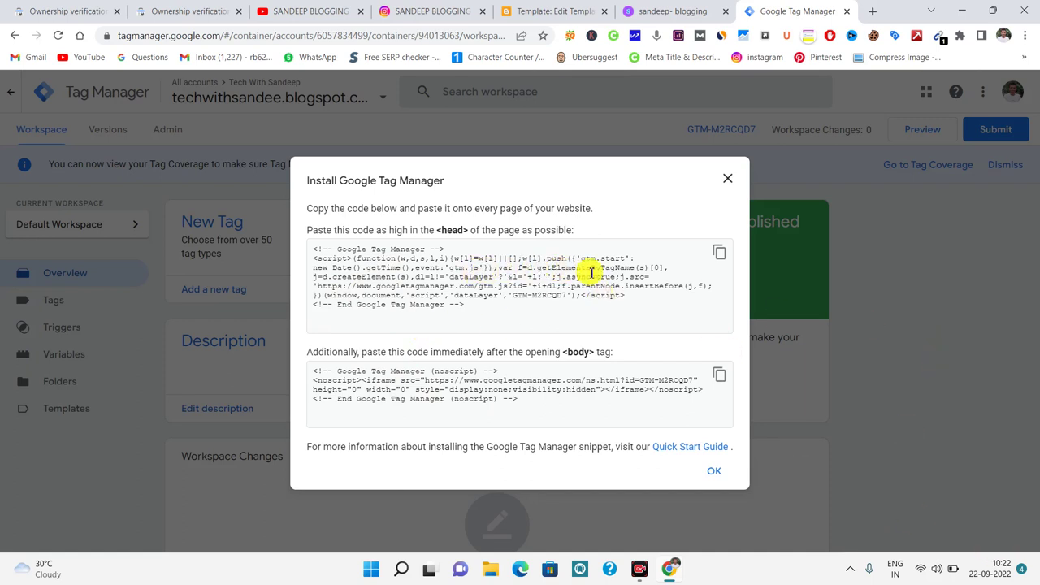
Step: Copy the Google Tag Manager head snippet and paste it on a new line directly after the opening <head> tag in the Blogger theme code
left_click(719, 252)
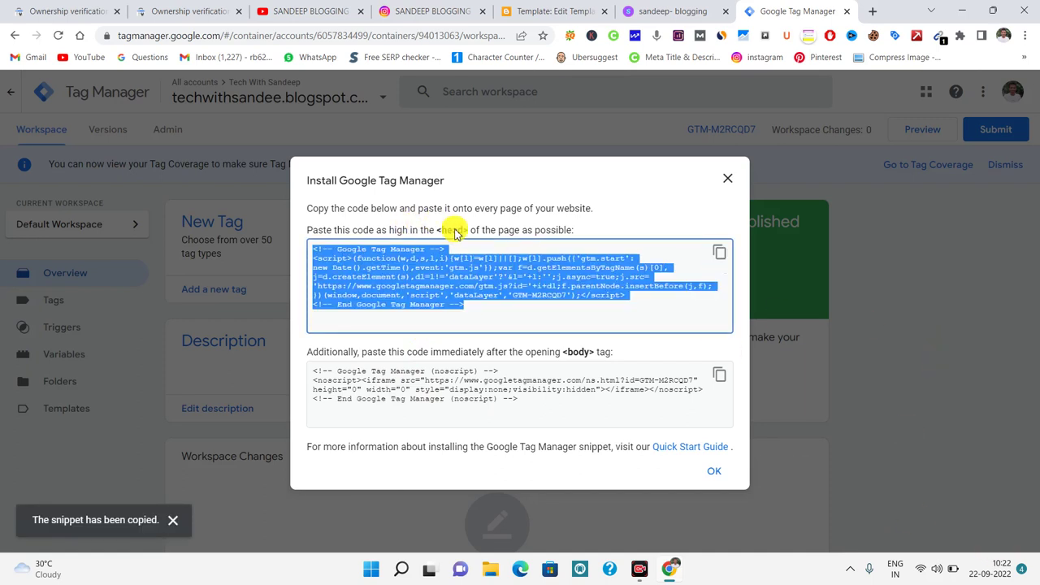
left_click(543, 8)
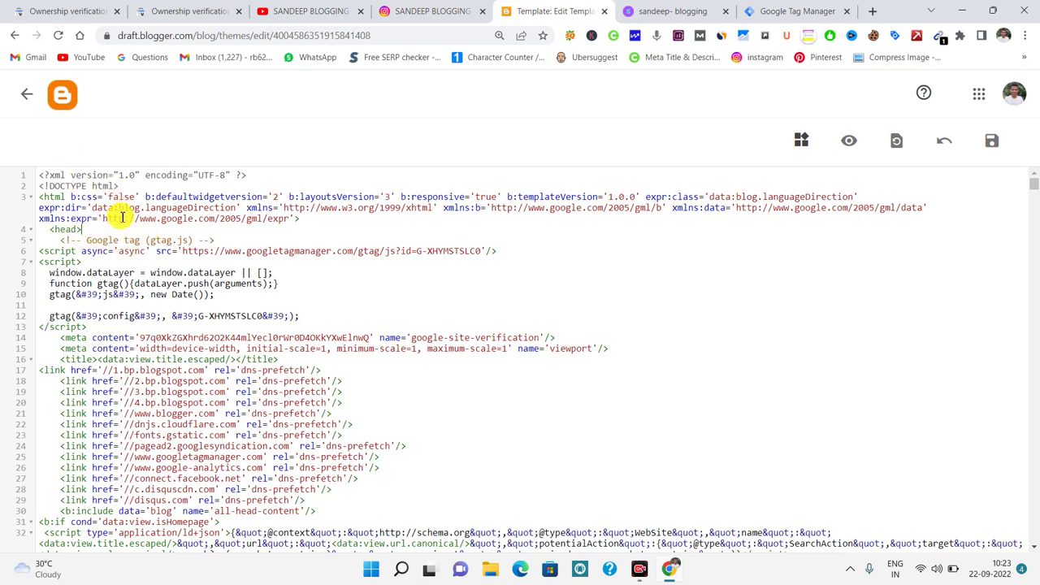
key("ctrl+f")
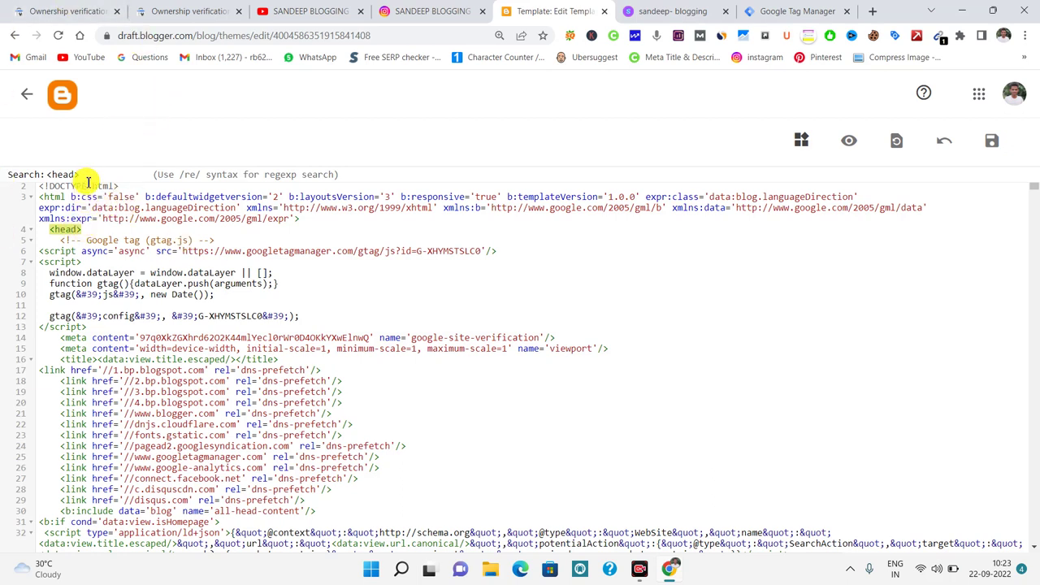
left_click_drag(81, 174, 29, 174)
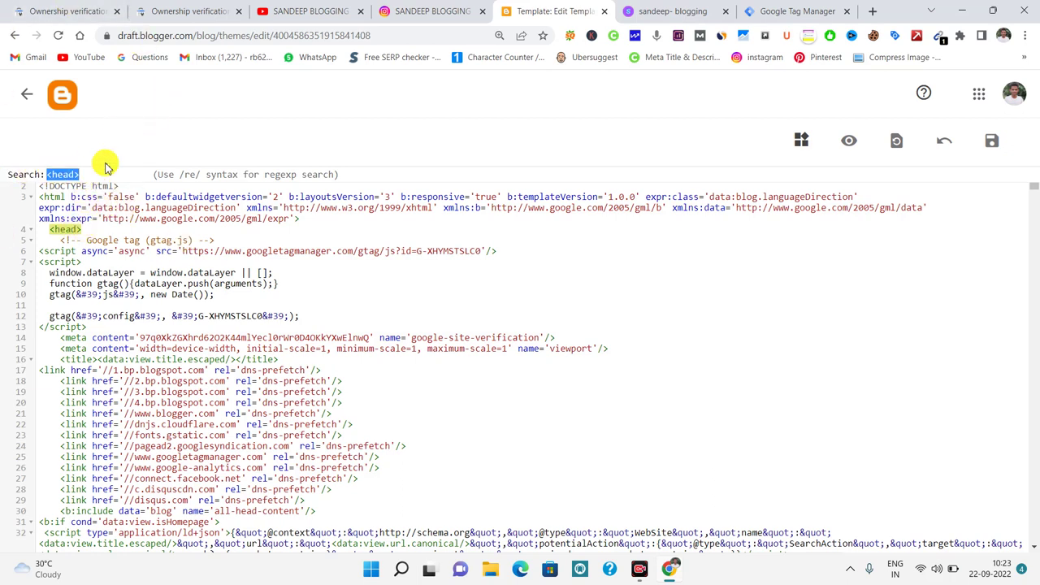
left_click(104, 231)
left_click(103, 233)
key("Return")
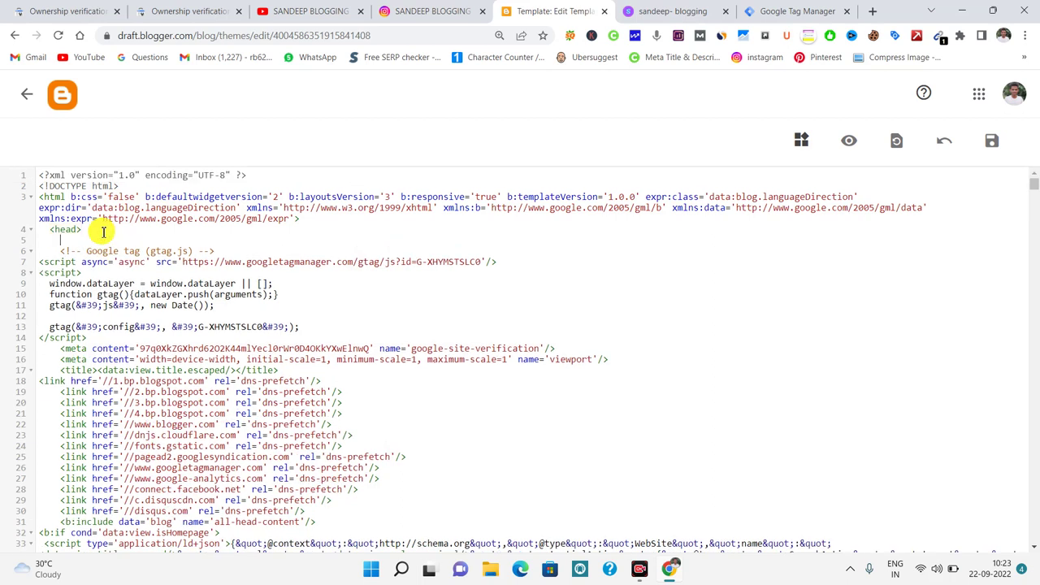
key("ctrl+v")
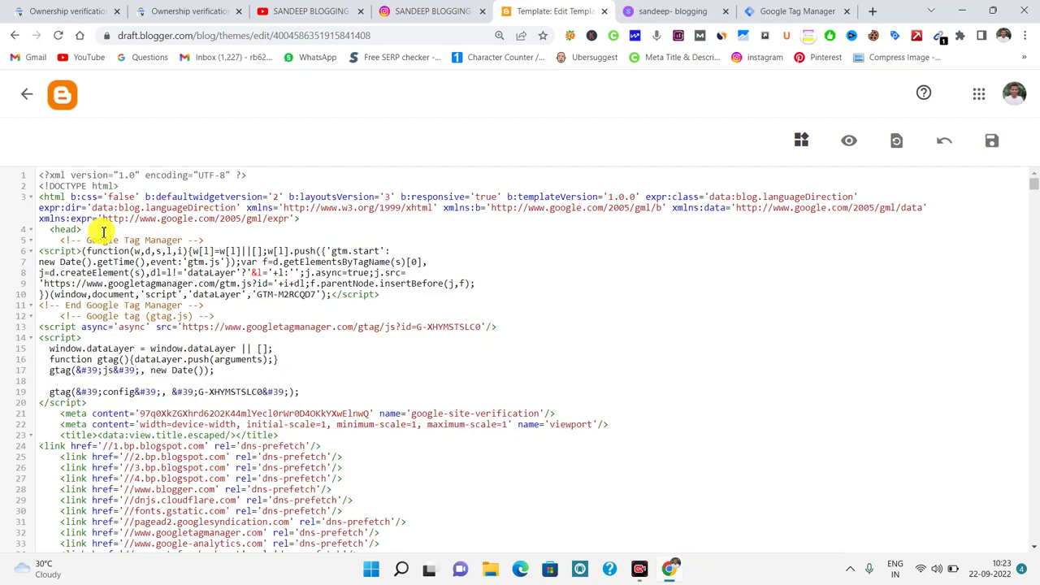
Step: Try to save the Blogger theme with the Tag Manager head snippet in place, then dismiss the error notice
left_click(773, 10)
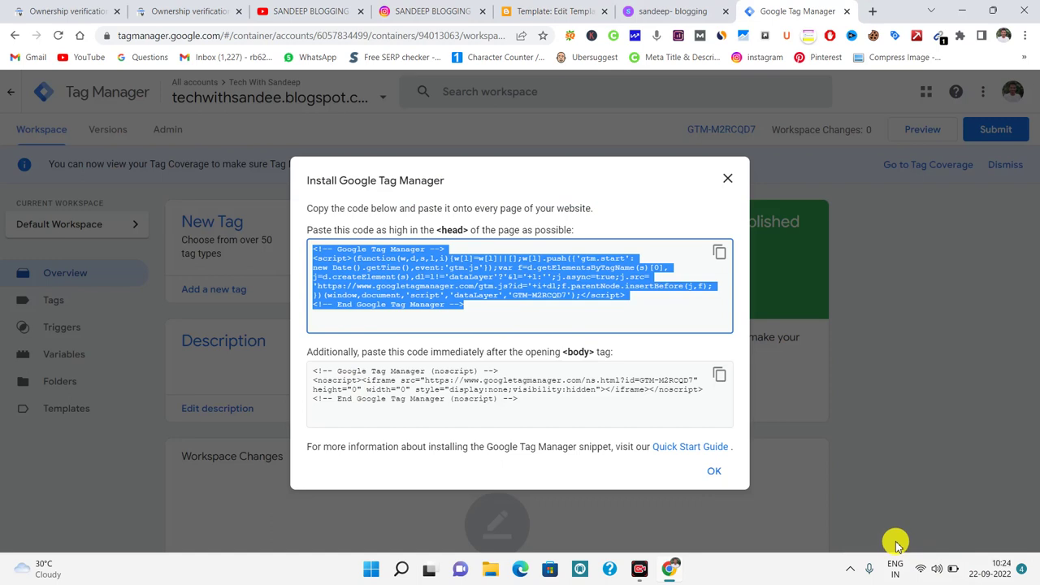
left_click(561, 10)
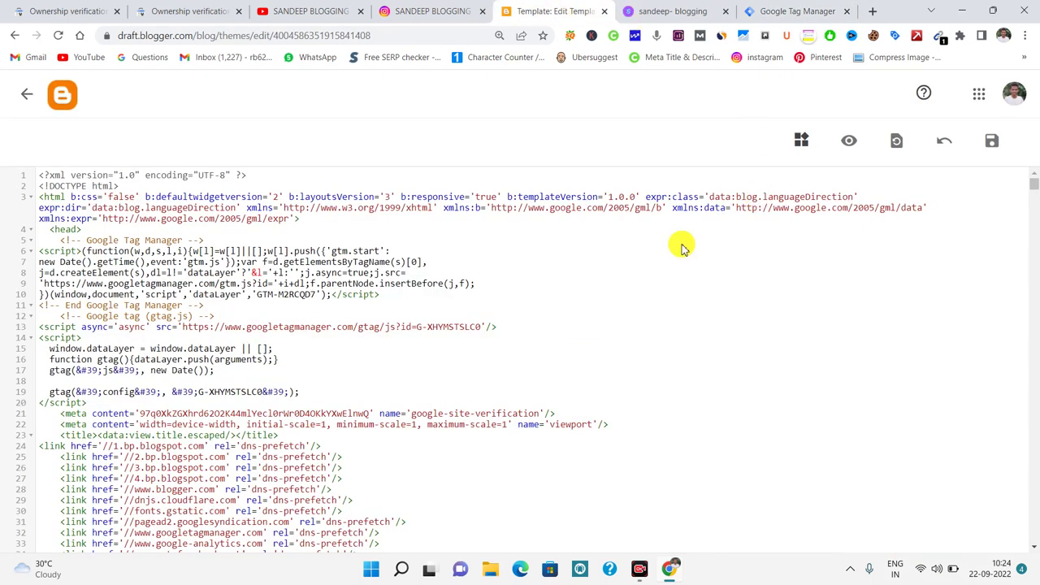
left_click(998, 140)
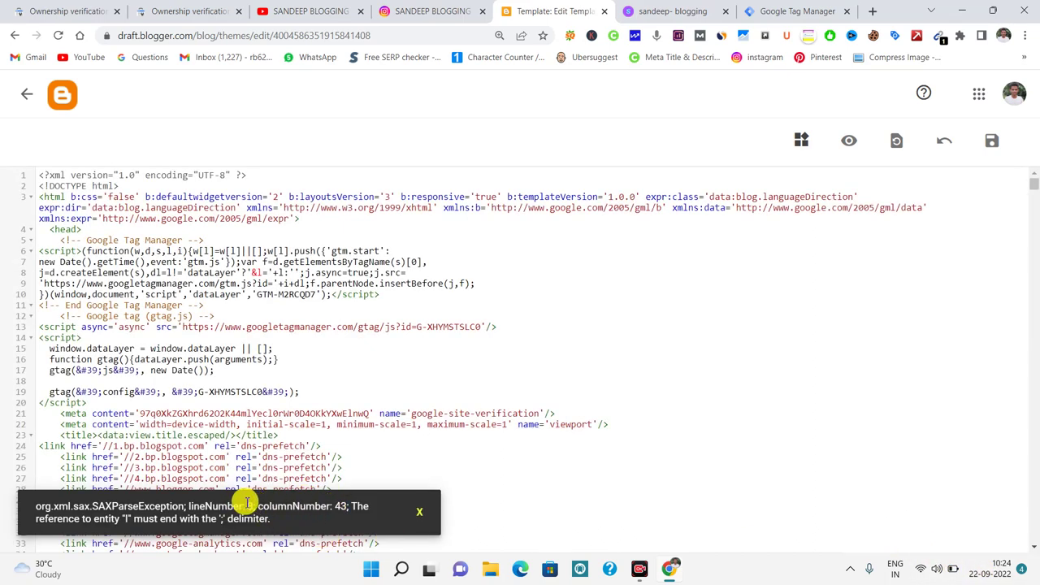
left_click(418, 516)
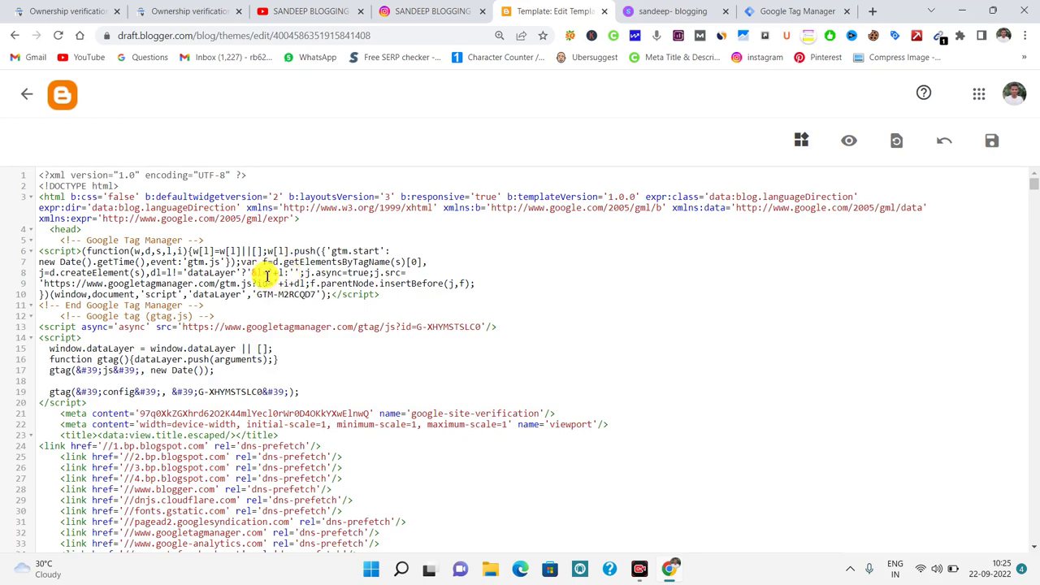
Step: In line 8 of the Tag Manager head script, replace the "l" after the ampersand with "amp;" and save the theme
key("ctrl+plus")
key("ctrl+plus")
key("ctrl+plus")
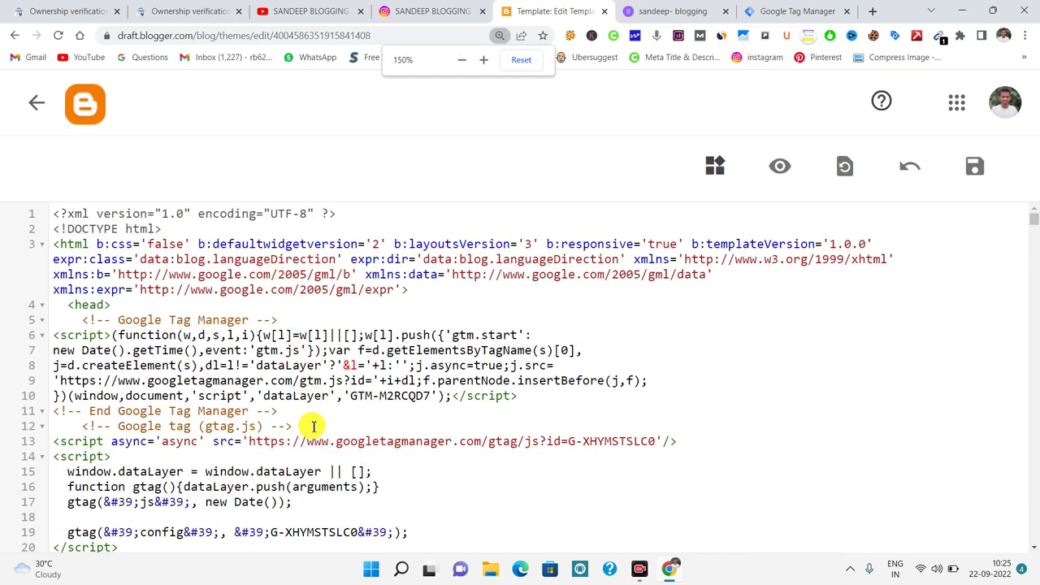
key("ctrl+plus")
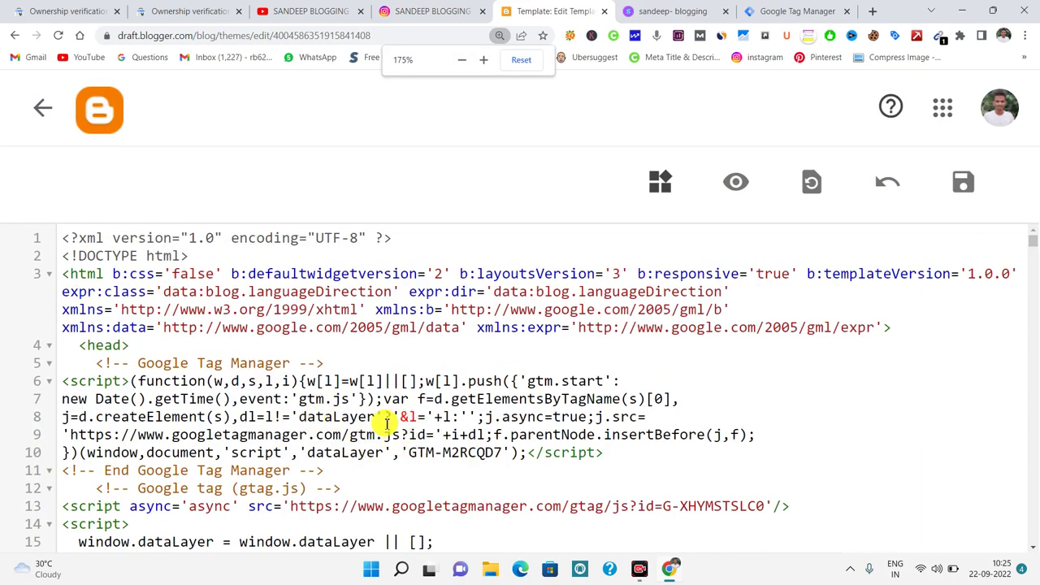
scroll(407, 417, "down", 1)
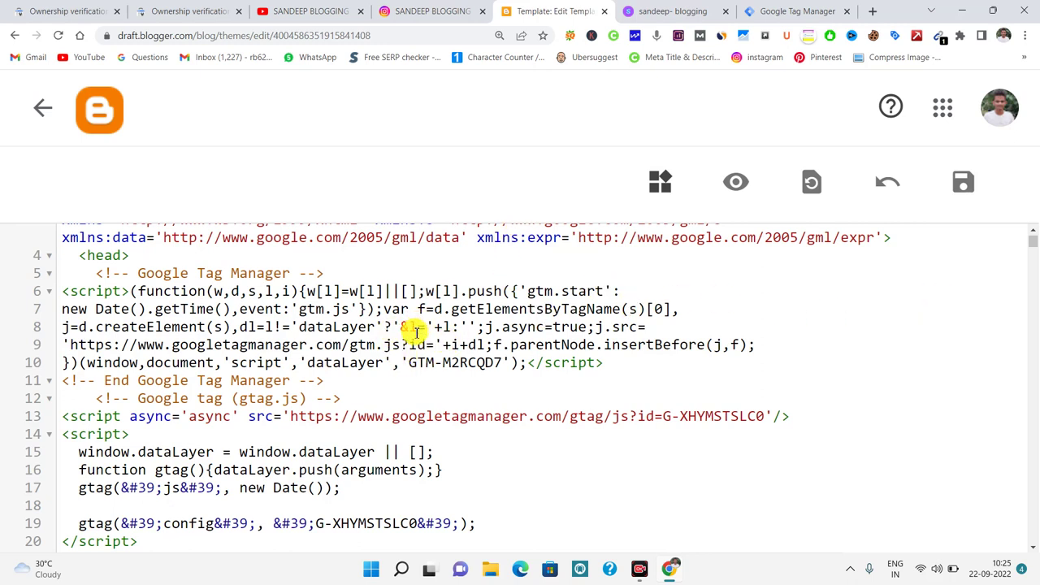
key("BackSpace")
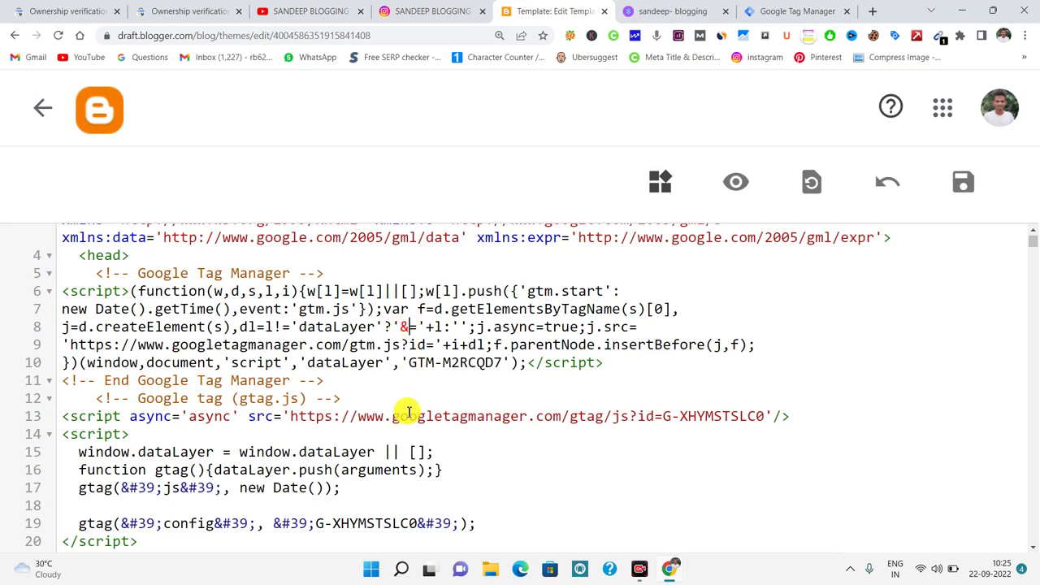
type("a")
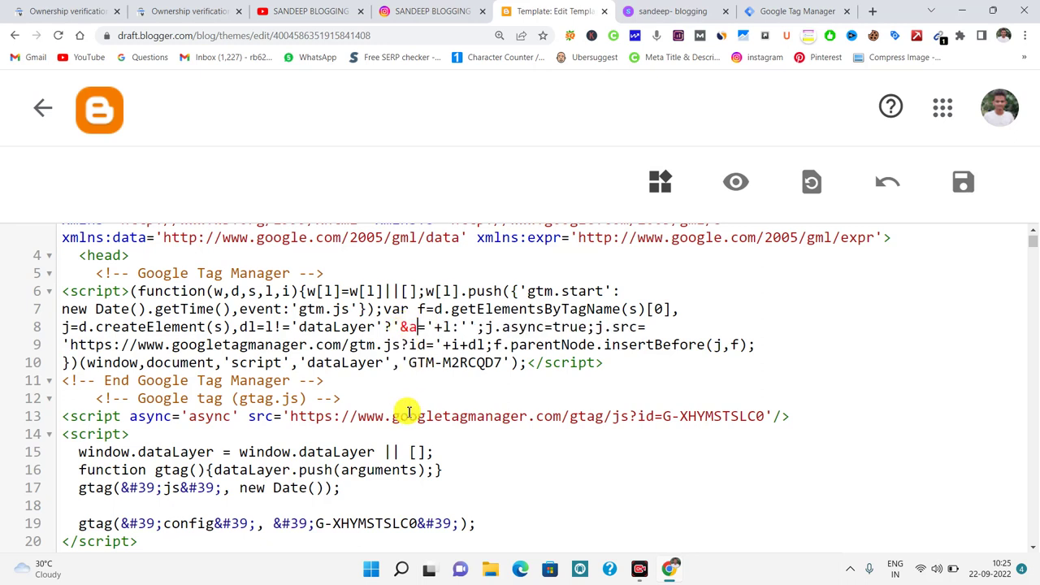
type("mp")
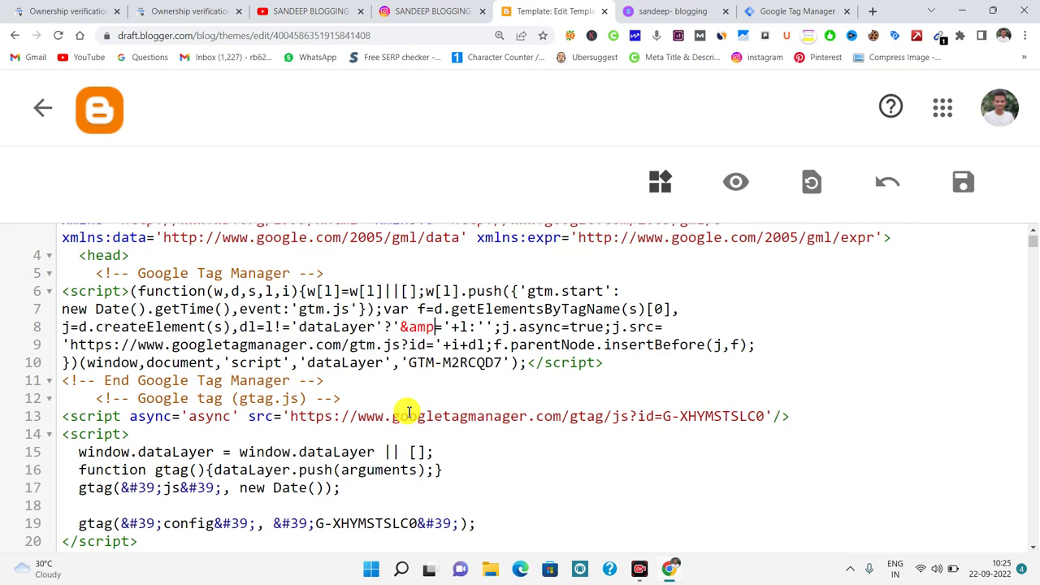
type(";")
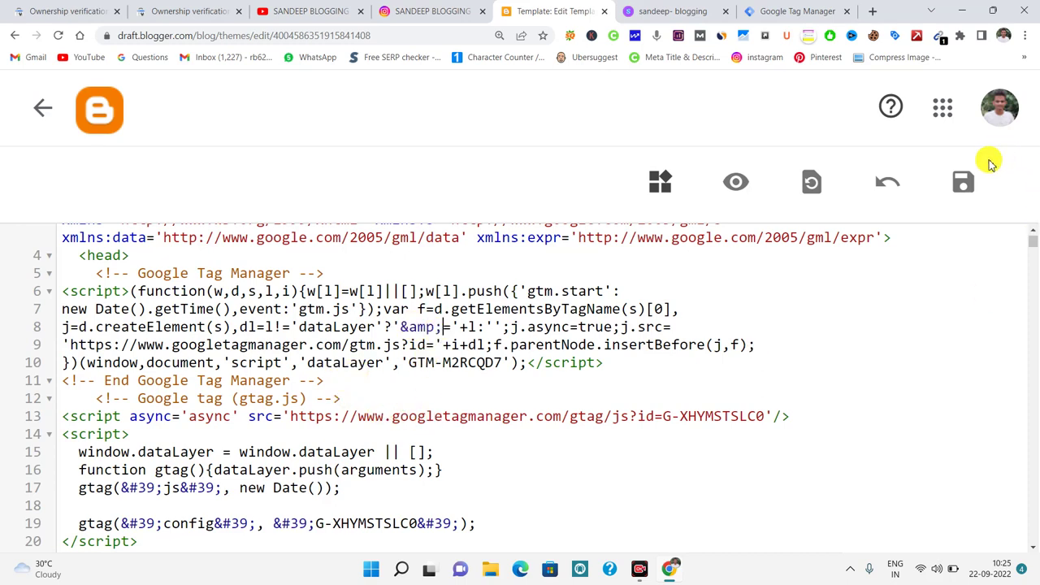
left_click(965, 183)
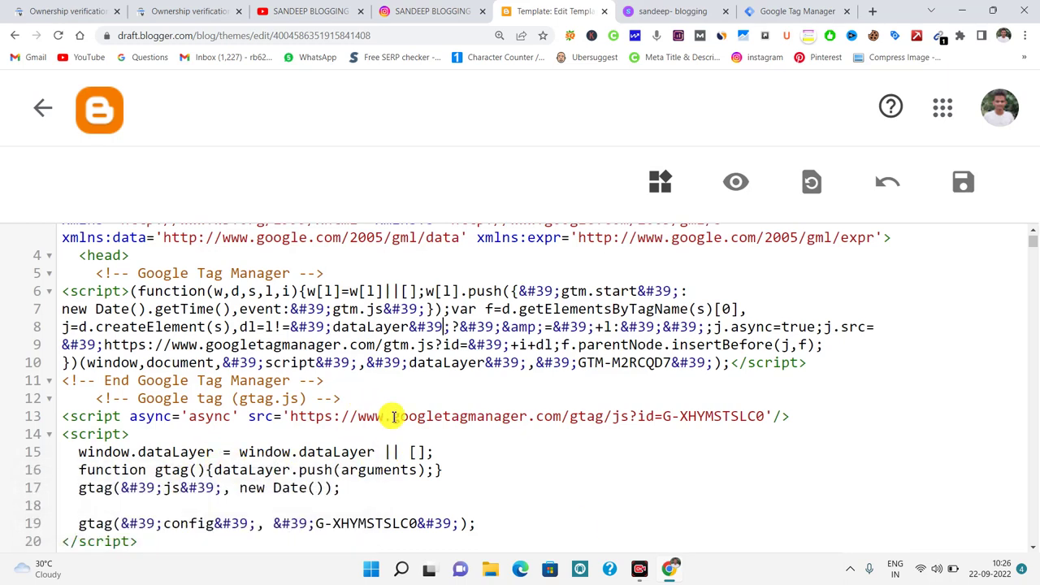
Step: Copy the noscript body snippet from Google Tag Manager and return to the Blogger theme code
key("ctrl+minus")
key("ctrl+minus")
key("ctrl+minus")
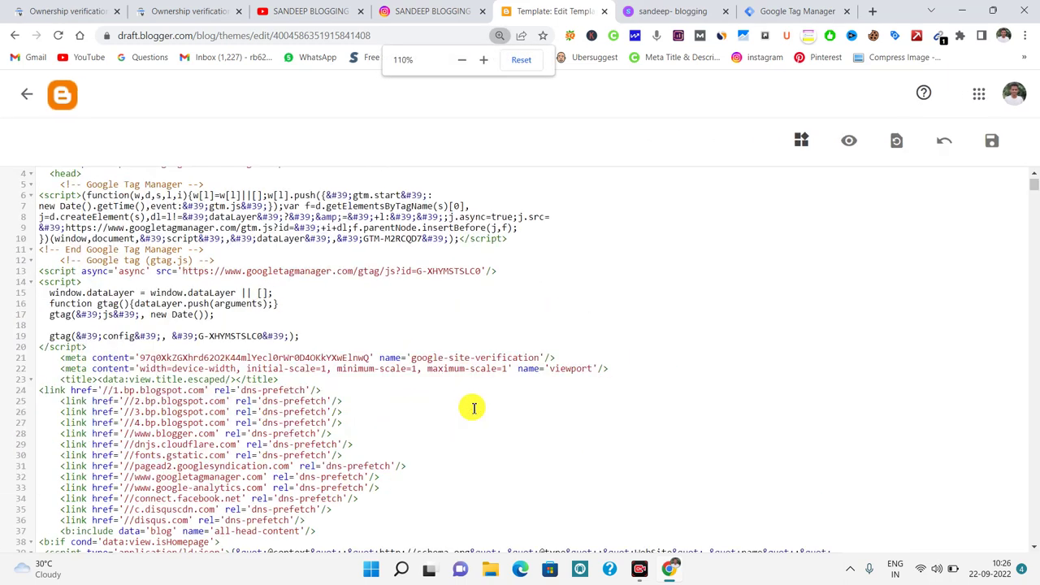
key("ctrl+minus")
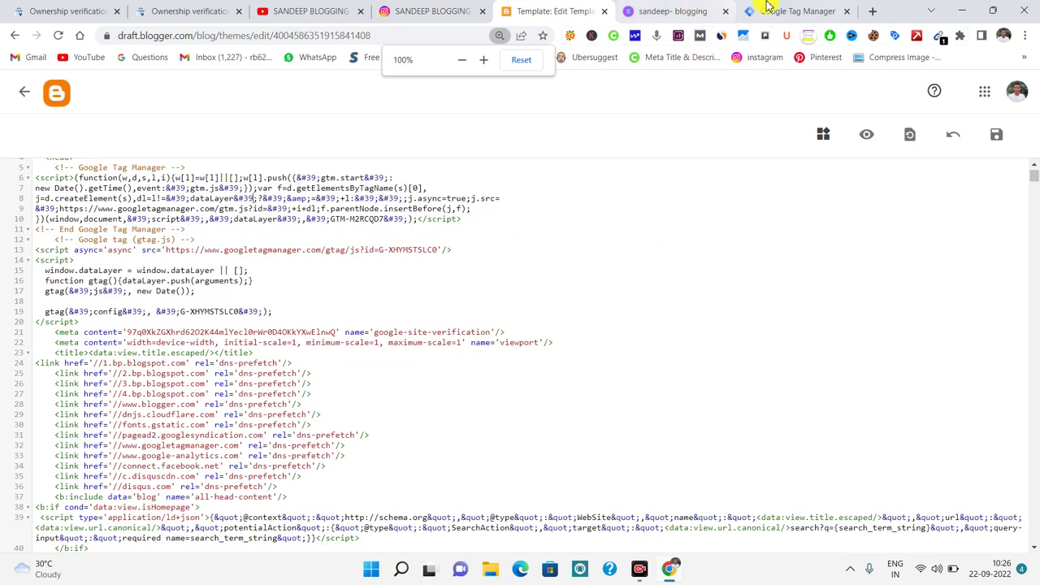
left_click(771, 10)
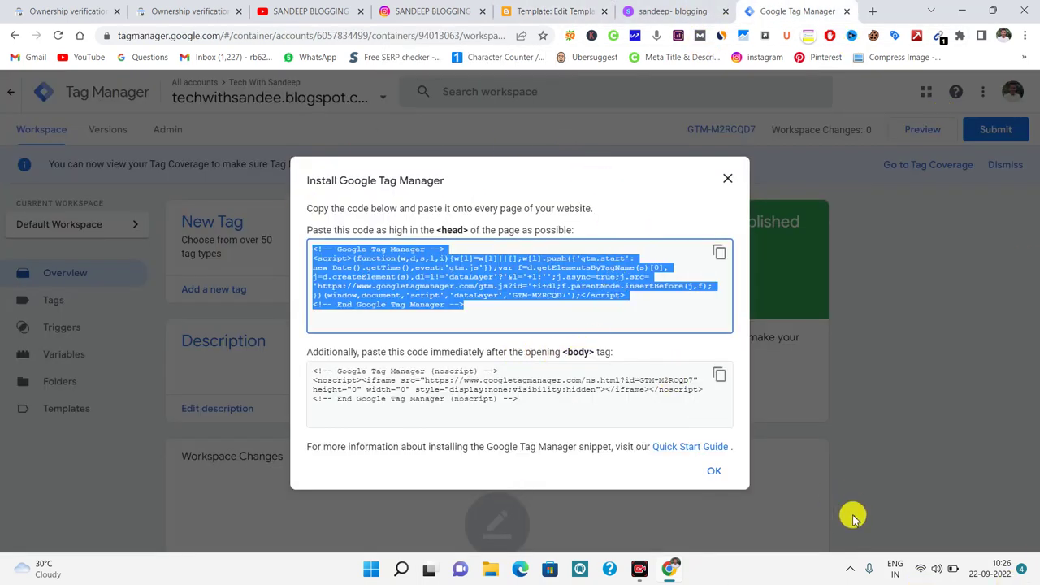
left_click(719, 374)
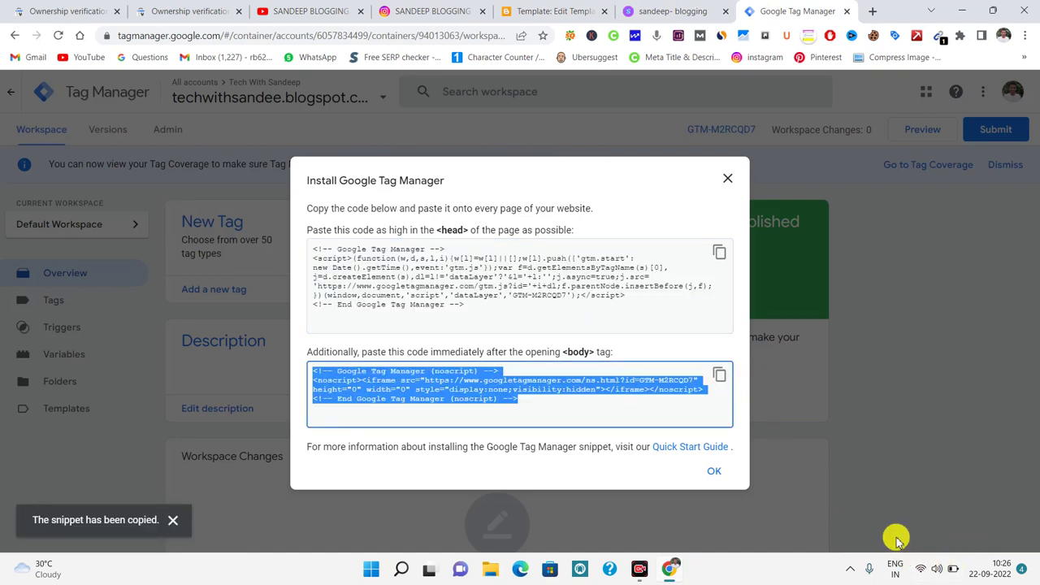
left_click(527, 366)
left_click(584, 380)
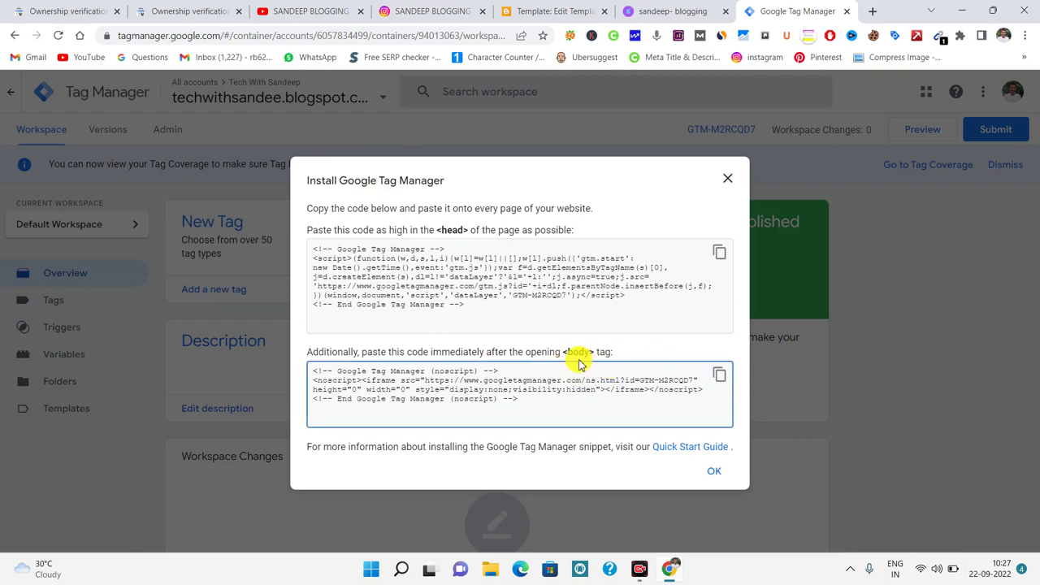
left_click(553, 10)
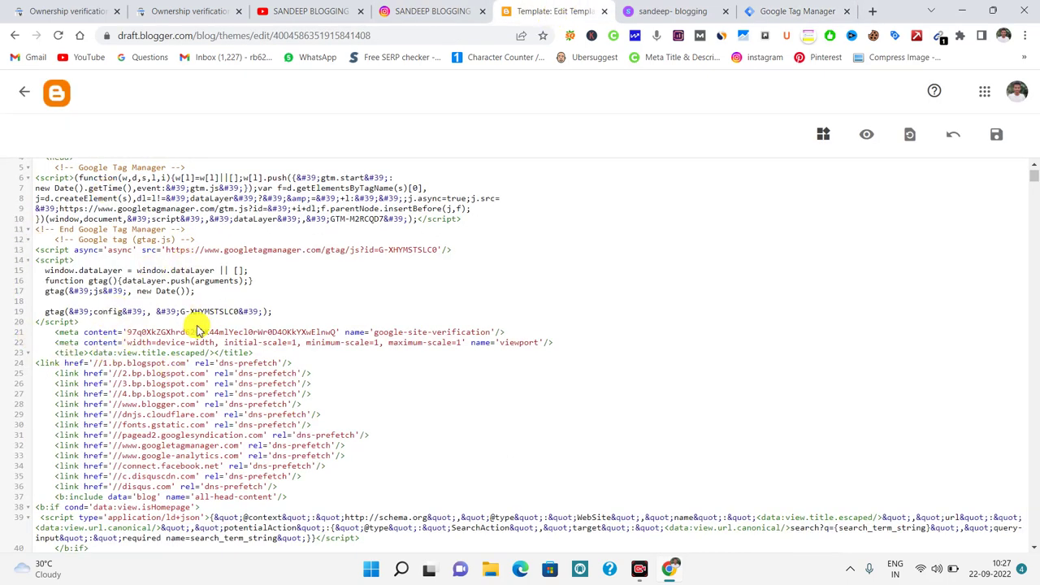
Step: Search the theme code for </head> to locate the opening <body> tag just below it
scroll(191, 329, "up", 1)
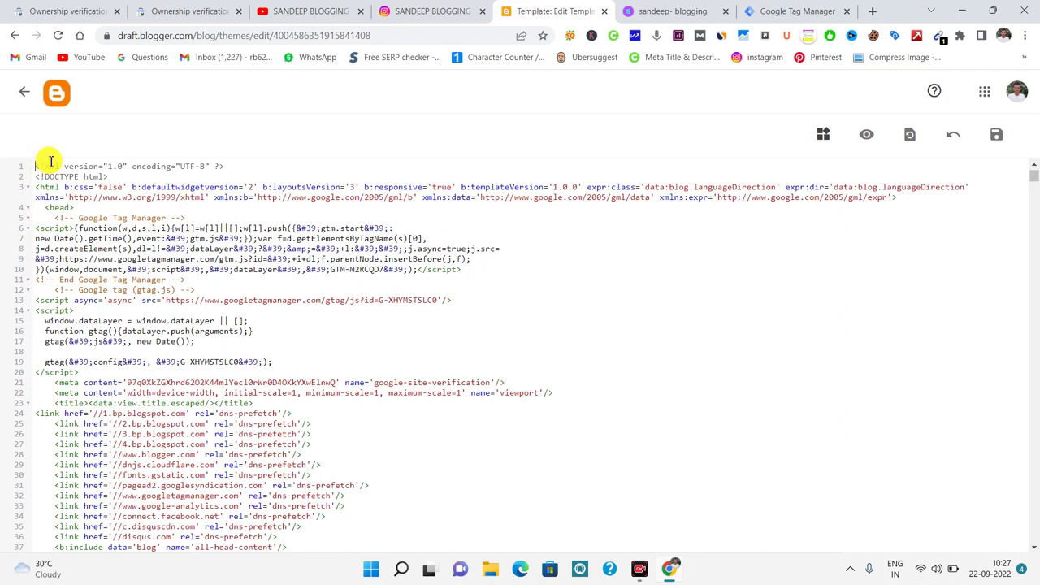
key("ctrl+f")
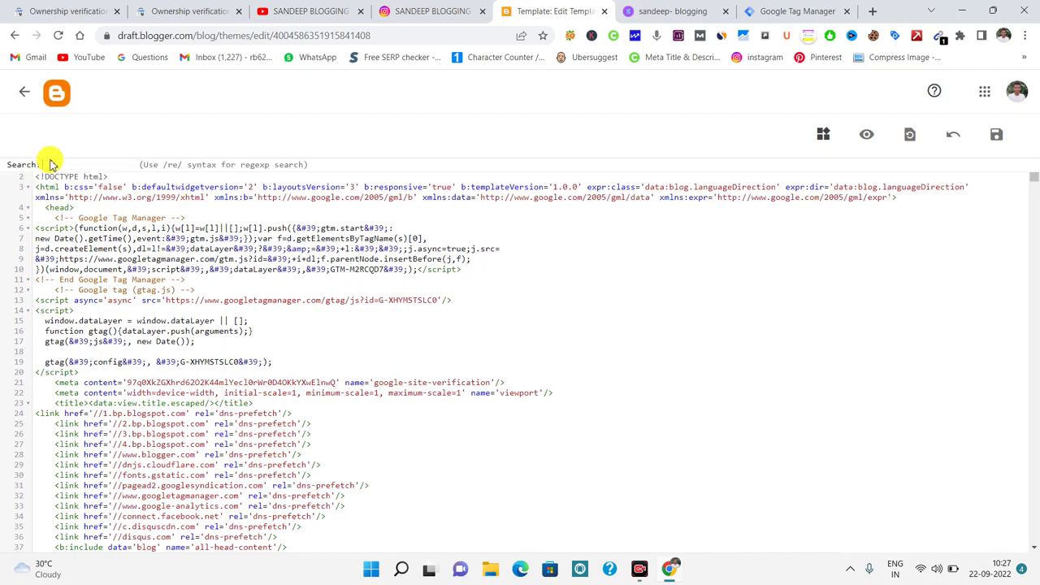
right_click(49, 164)
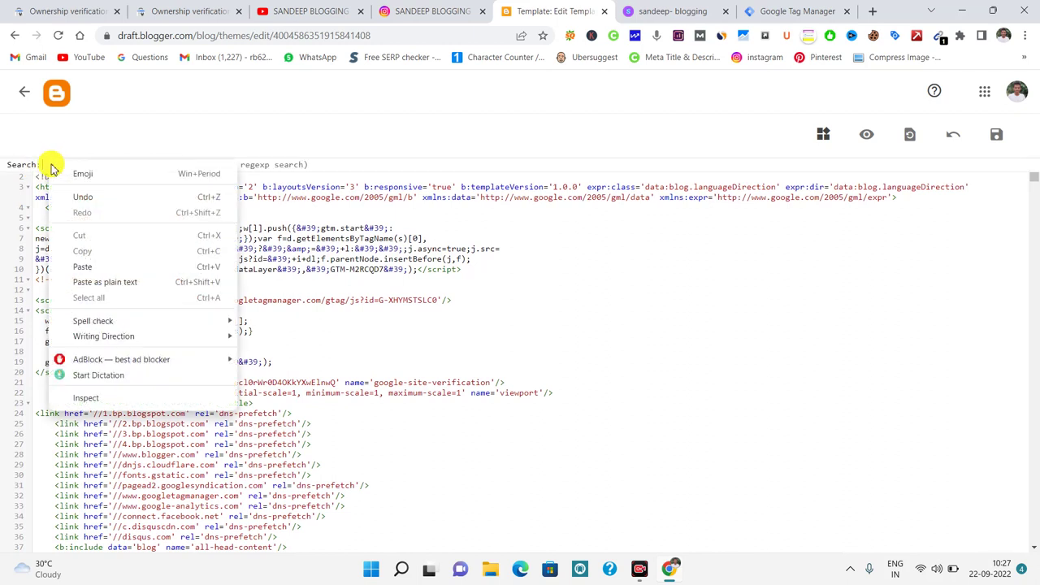
left_click(81, 266)
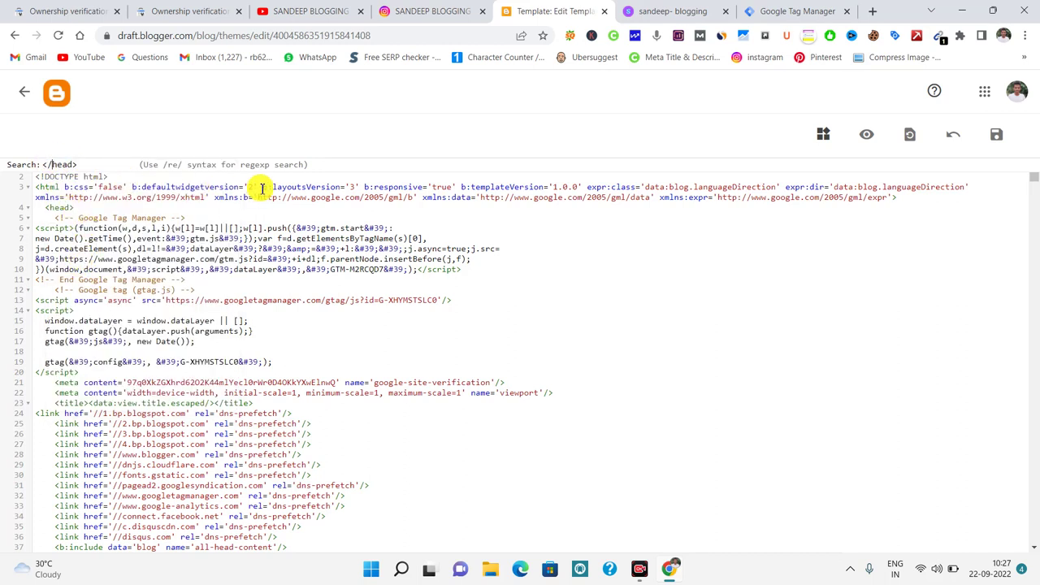
key("Return")
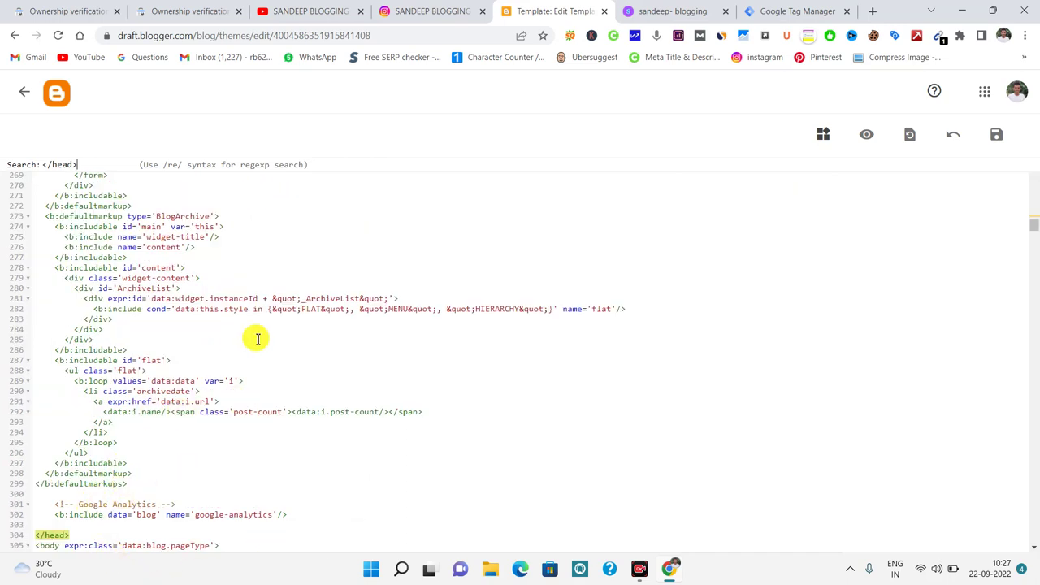
scroll(171, 413, "down", 2)
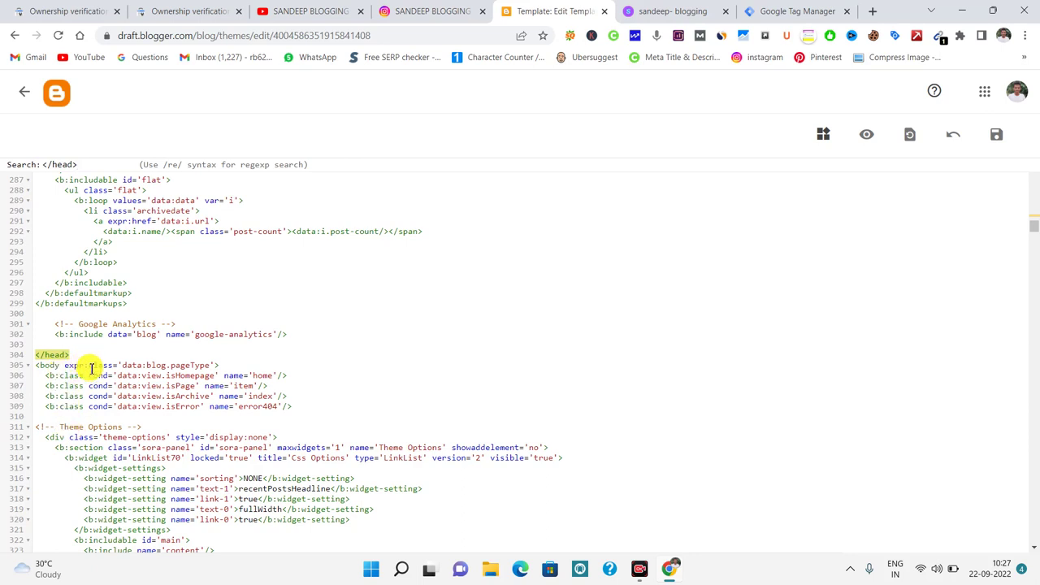
Step: Add two new lines after the error404 b:class line beneath the opening <body> tag
left_click(300, 406)
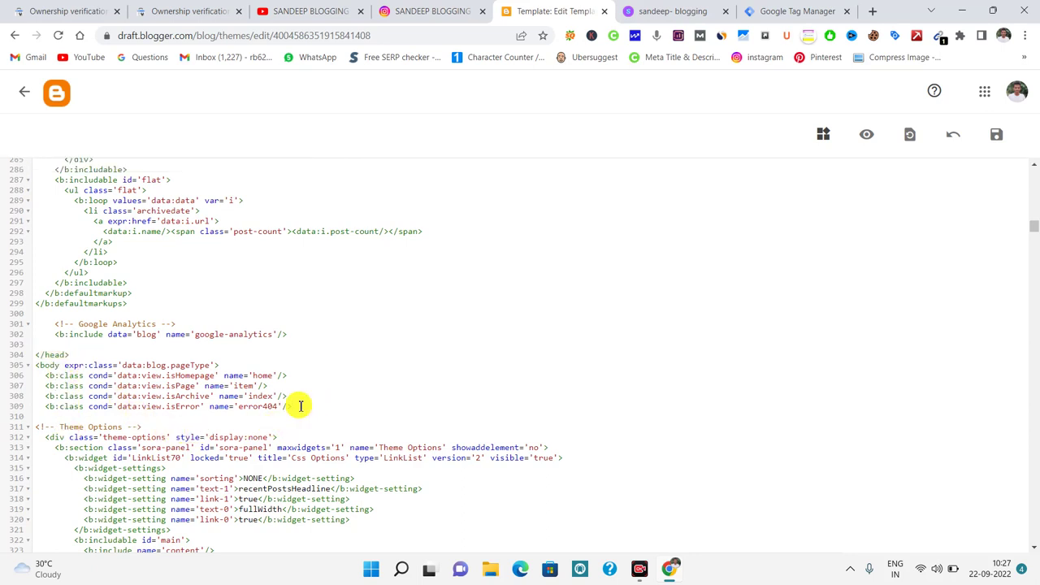
key("ctrl+plus")
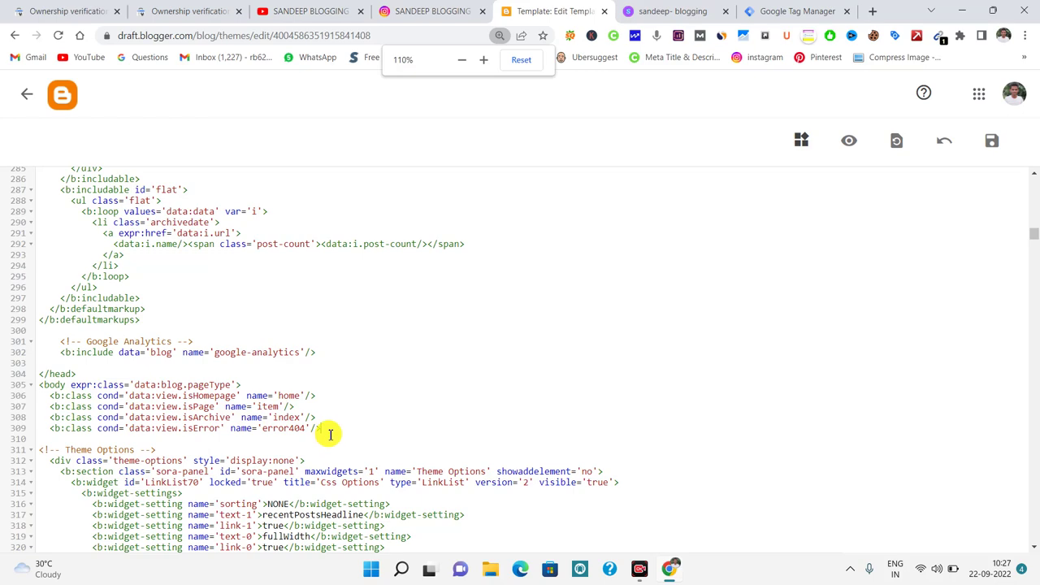
key("ctrl+plus")
key("ctrl+plus")
key("ctrl+plus")
scroll(343, 434, "down", 3)
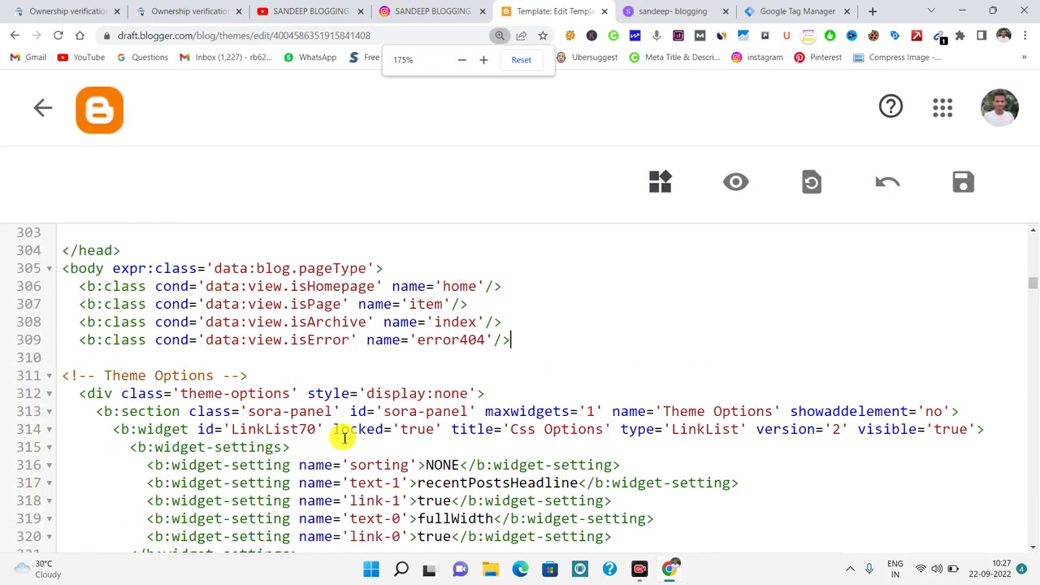
scroll(348, 370, "up", 2)
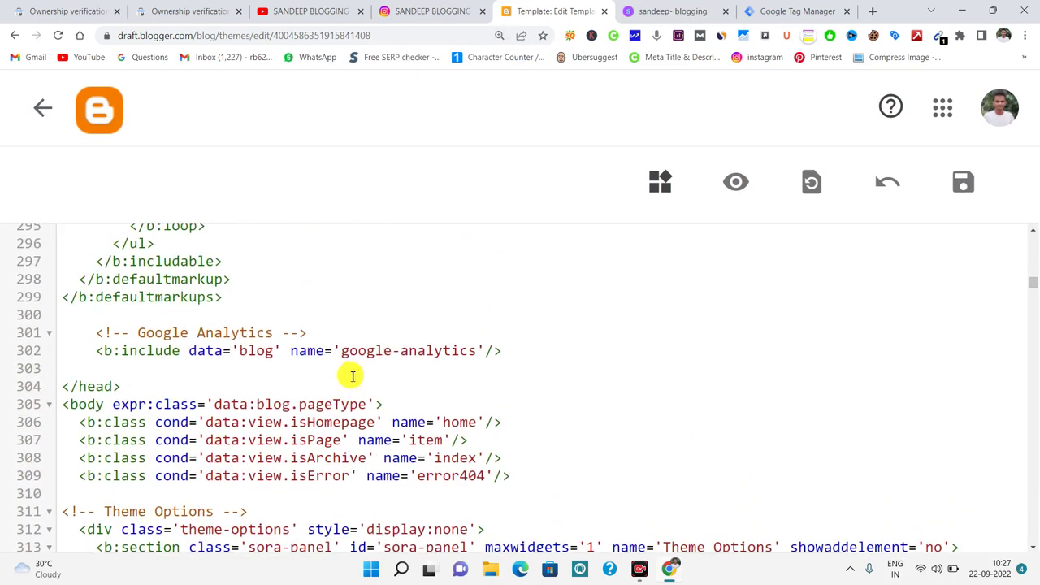
left_click_drag(71, 387, 79, 387)
left_click(130, 387)
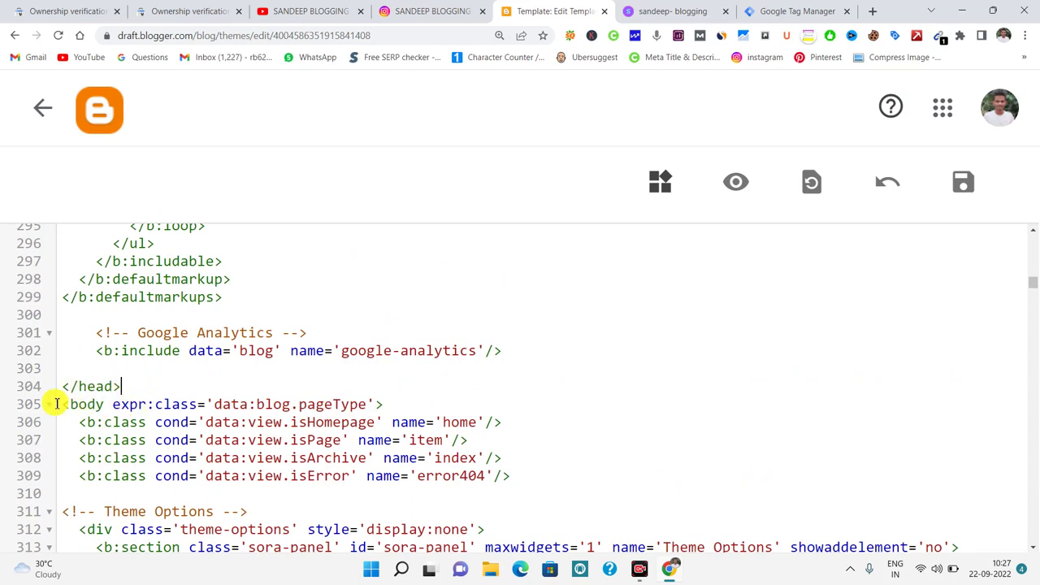
left_click(533, 480)
key("Return")
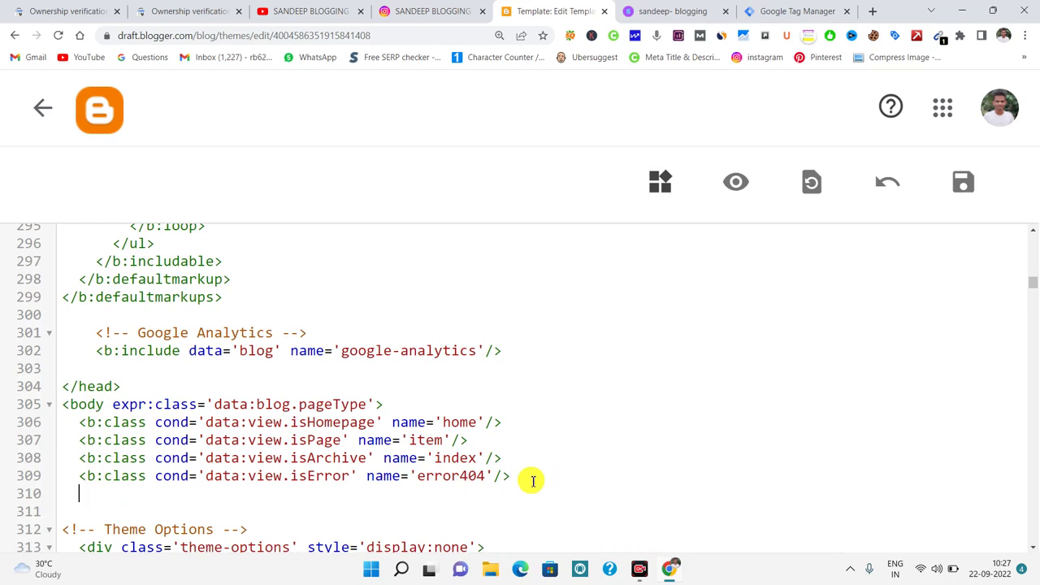
key("Return")
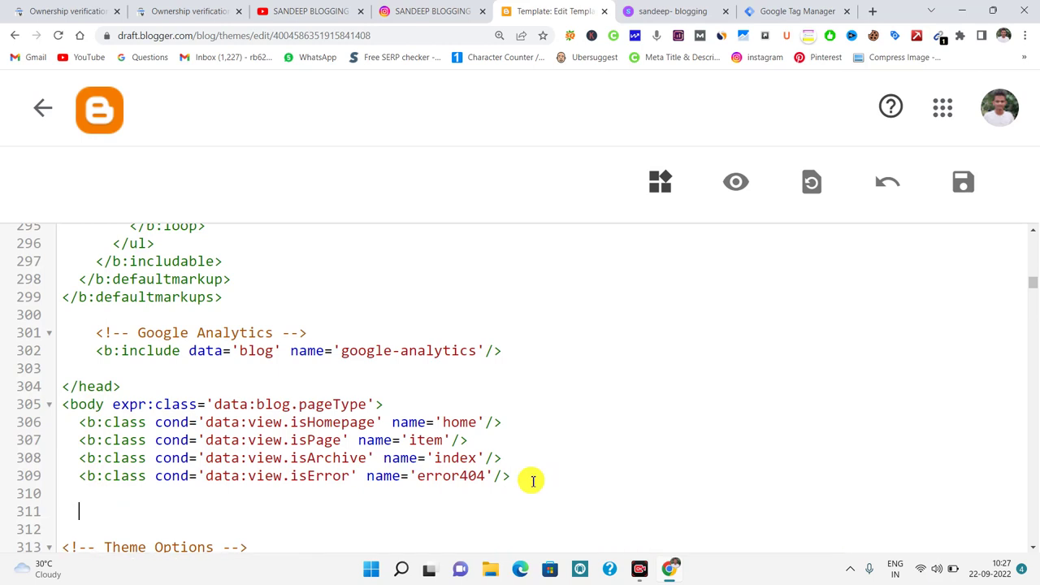
Step: Copy the noscript snippet from Google Tag Manager and paste it on line 310, directly after the body's b:class lines in the Blogger theme
left_click(778, 8)
left_click(719, 374)
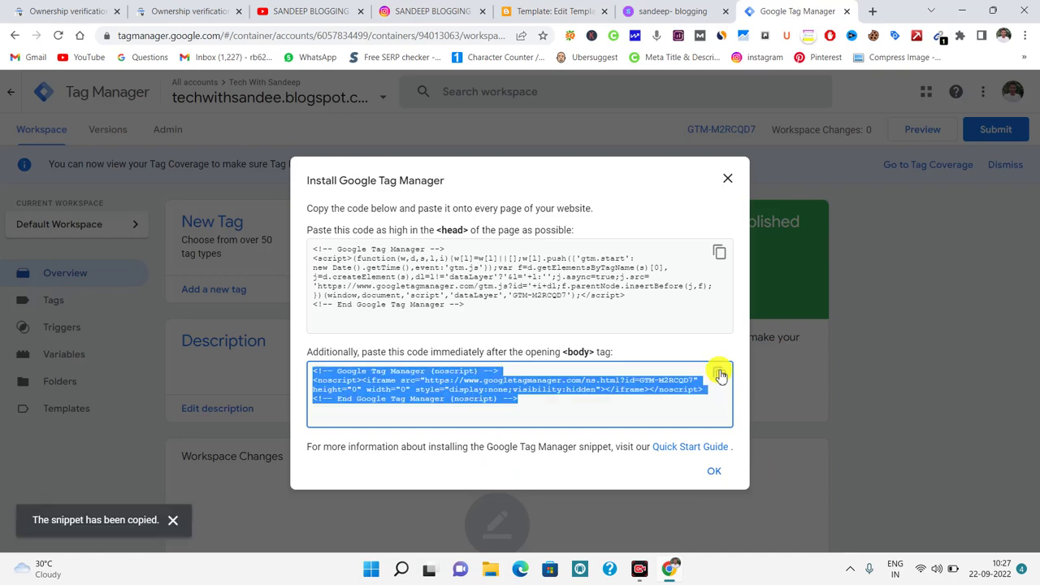
left_click(534, 8)
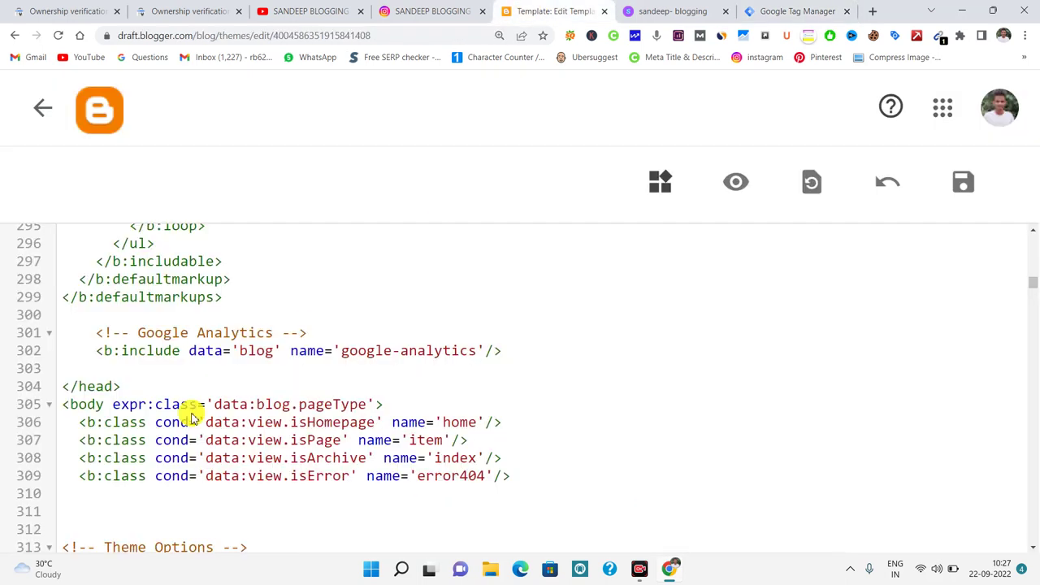
double_click(92, 493)
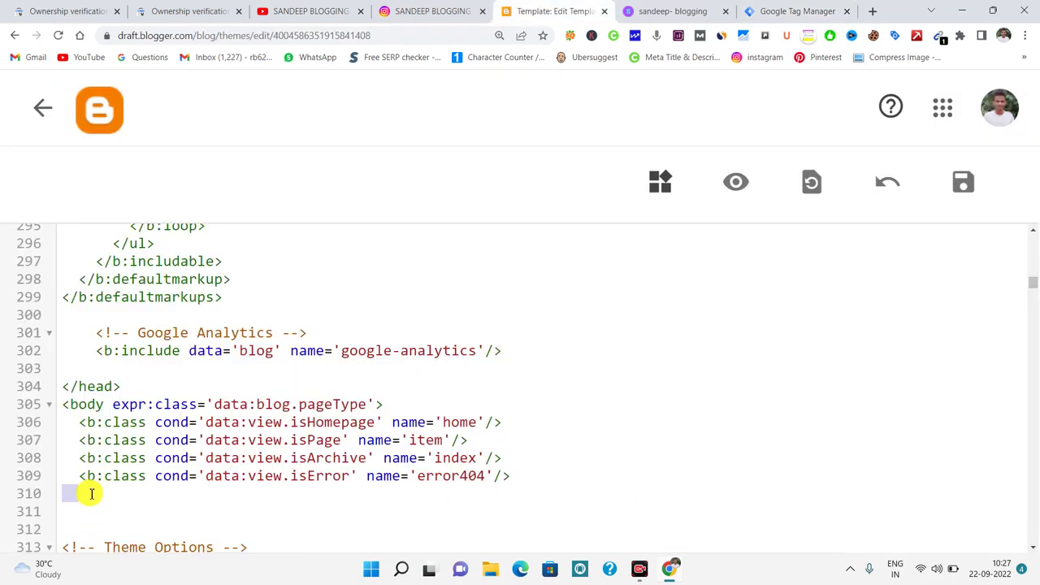
key("BackSpace")
key("ctrl+v")
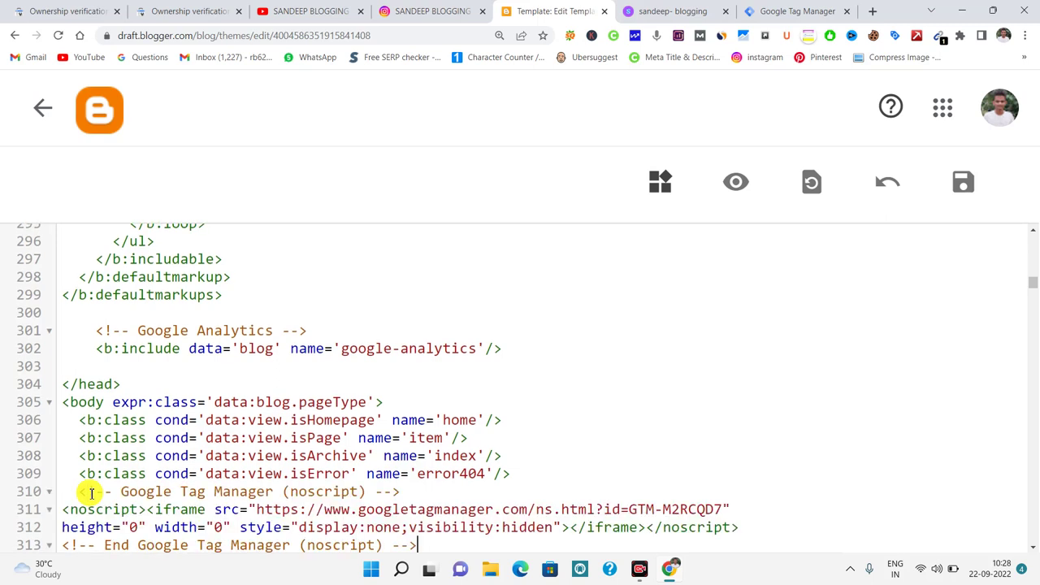
Step: Save the Blogger theme code and close the Install Google Tag Manager dialog in Tag Manager
left_click(963, 184)
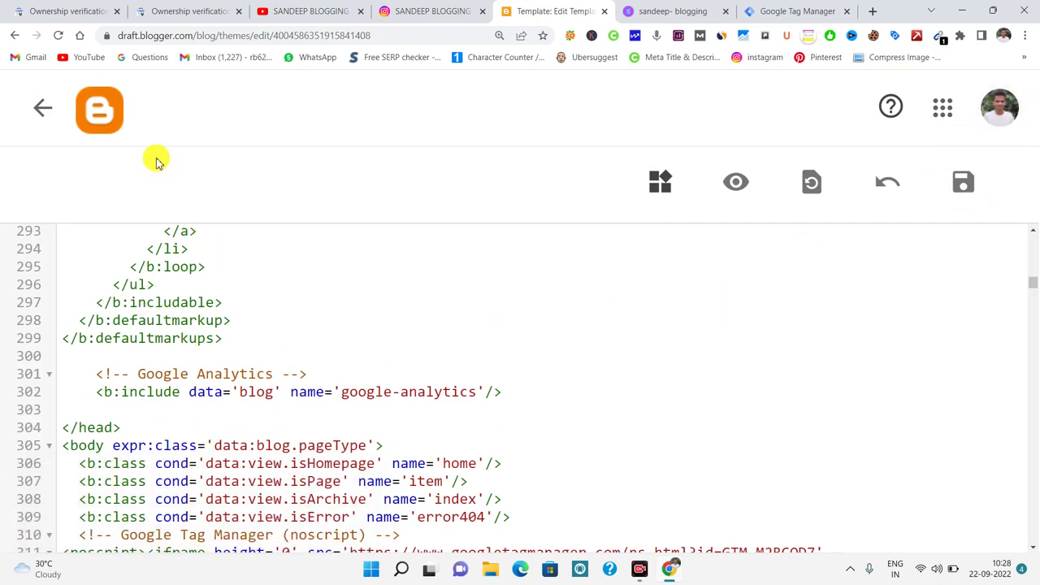
left_click(788, 10)
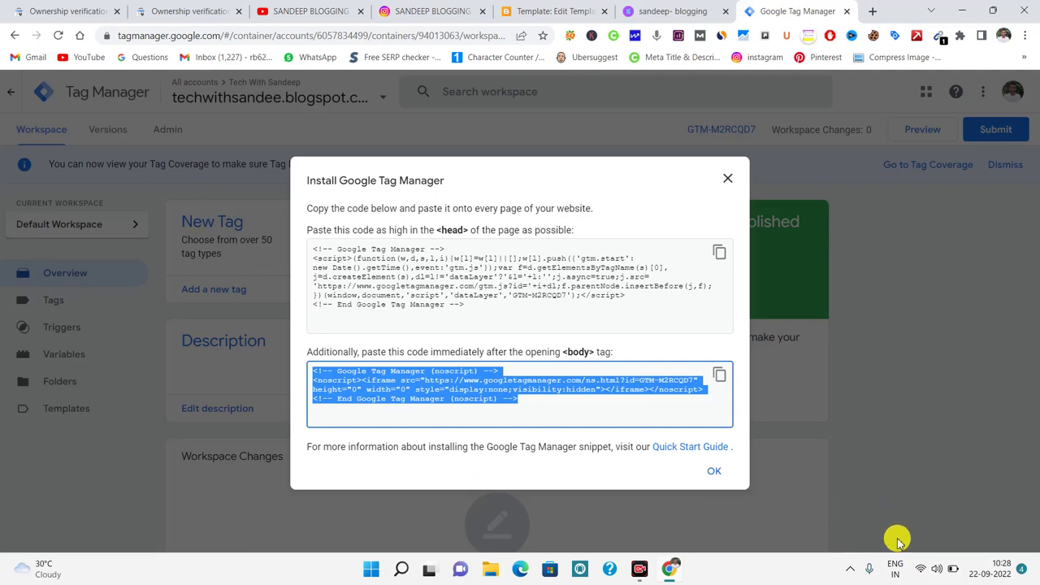
left_click(566, 10)
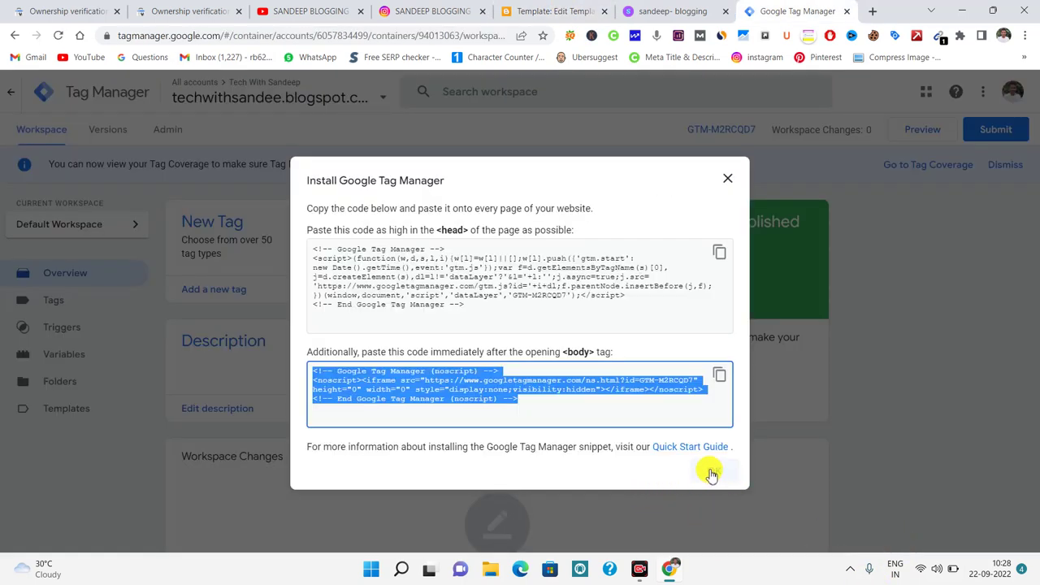
left_click(711, 470)
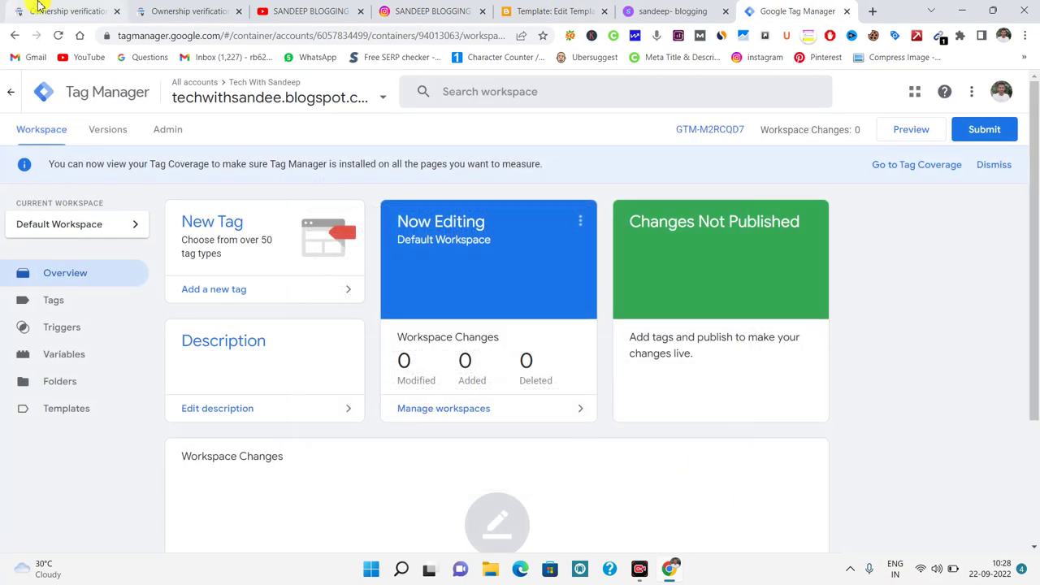
Step: Verify the blog's ownership in Search Console with the Google Tag Manager method and check the verification methods used
left_click(67, 10)
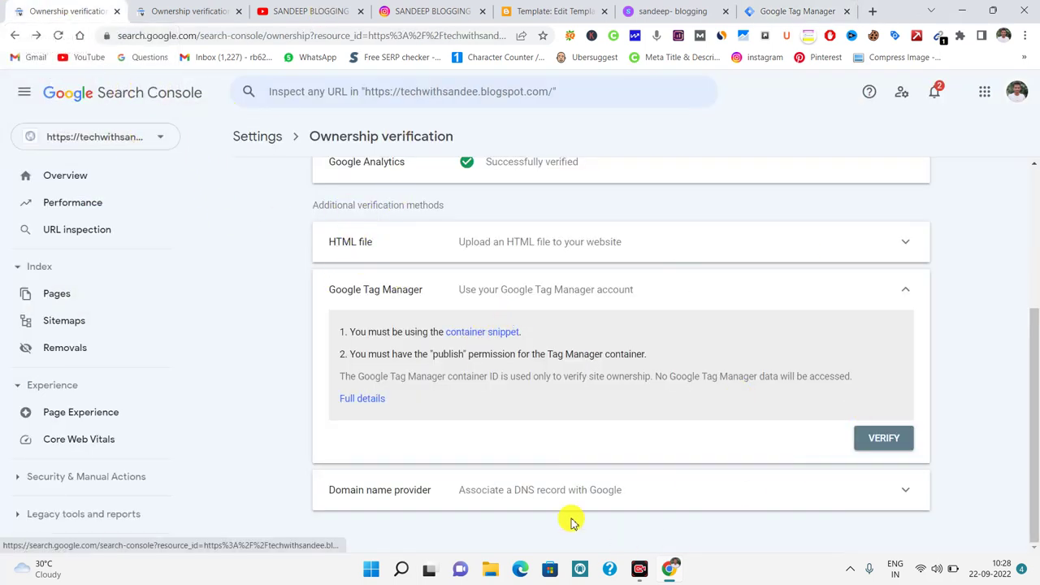
left_click(889, 440)
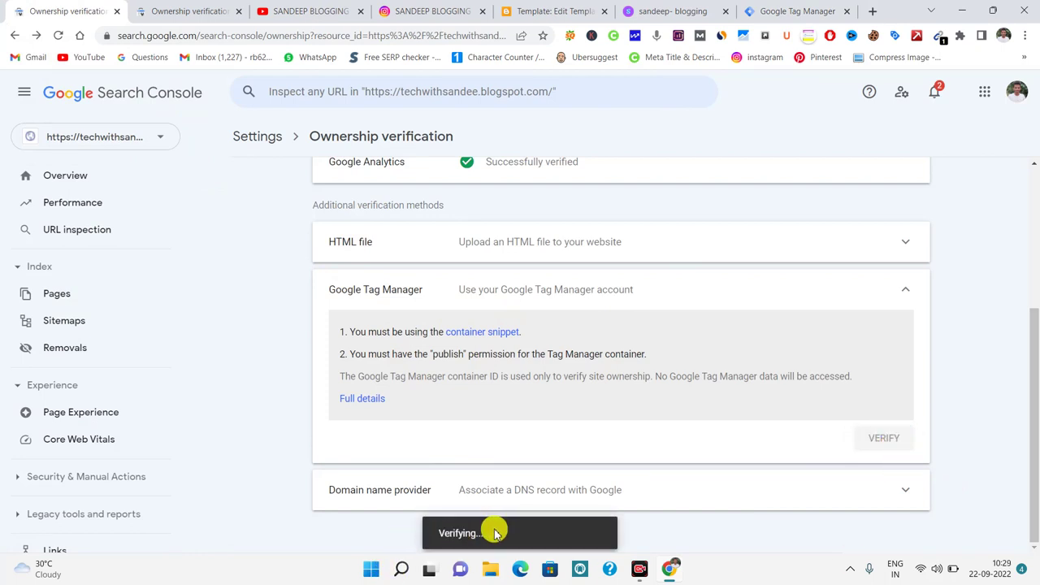
left_click_drag(450, 532, 497, 532)
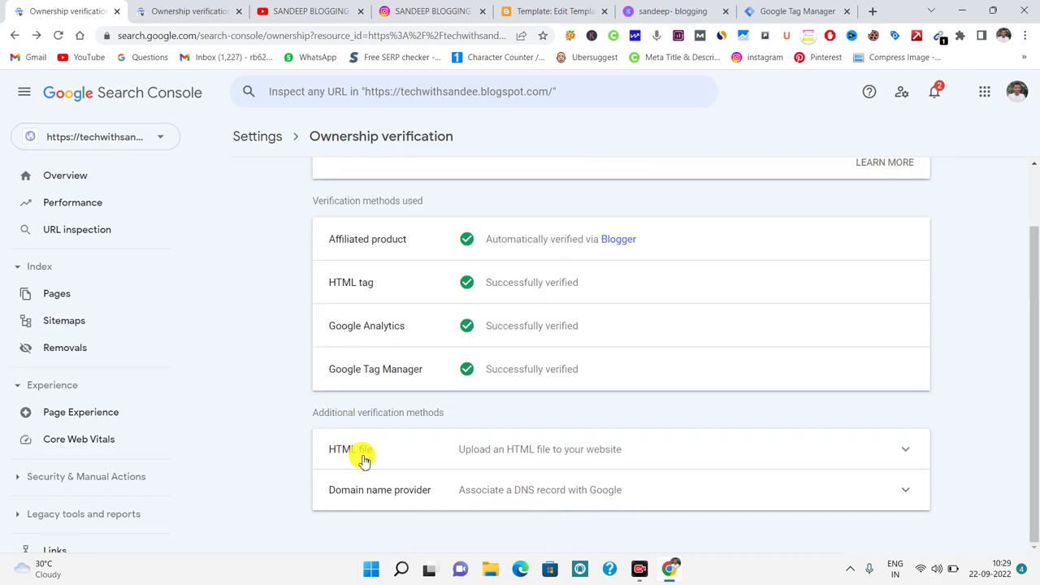
scroll(362, 459, "up", 1)
scroll(362, 458, "down", 1)
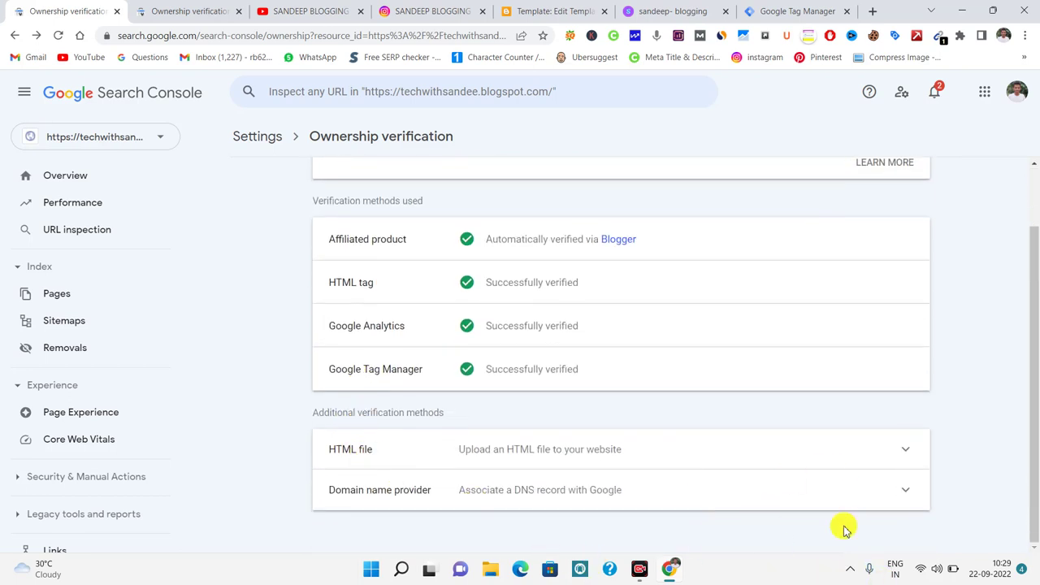
Step: Expand the HTML file verification method to view its file download and upload instructions
left_click(865, 540)
left_click(755, 541)
left_click_drag(308, 475, 917, 527)
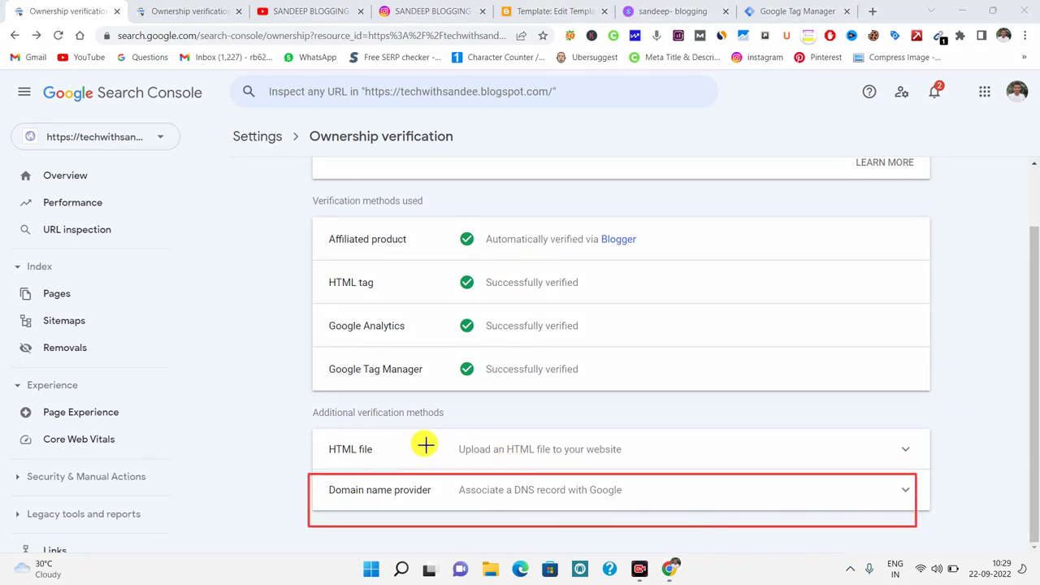
mouse_move(309, 431)
left_mouse_down()
mouse_move(599, 474)
mouse_move(758, 468)
left_mouse_up()
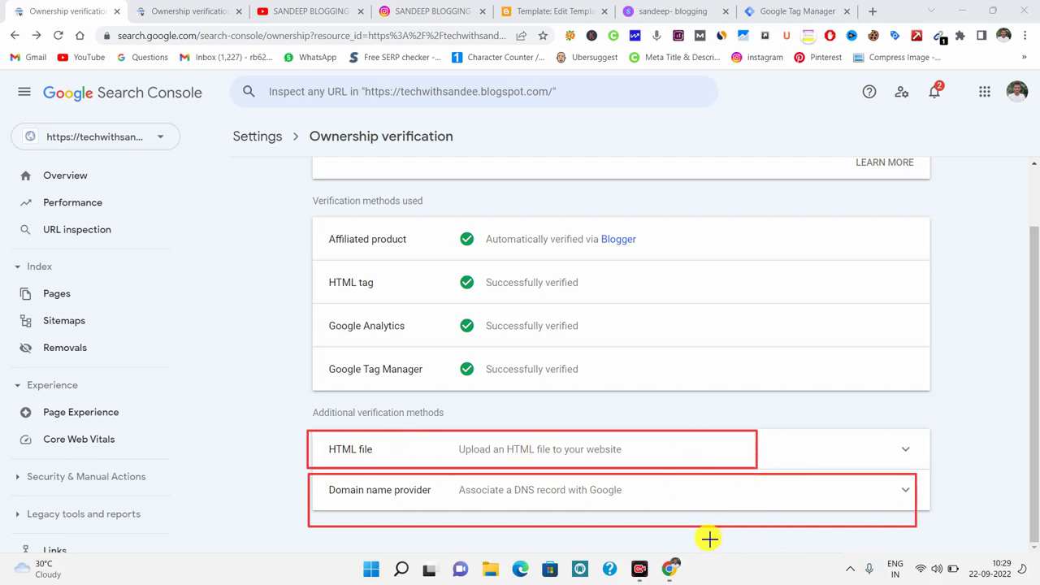
left_click(677, 463)
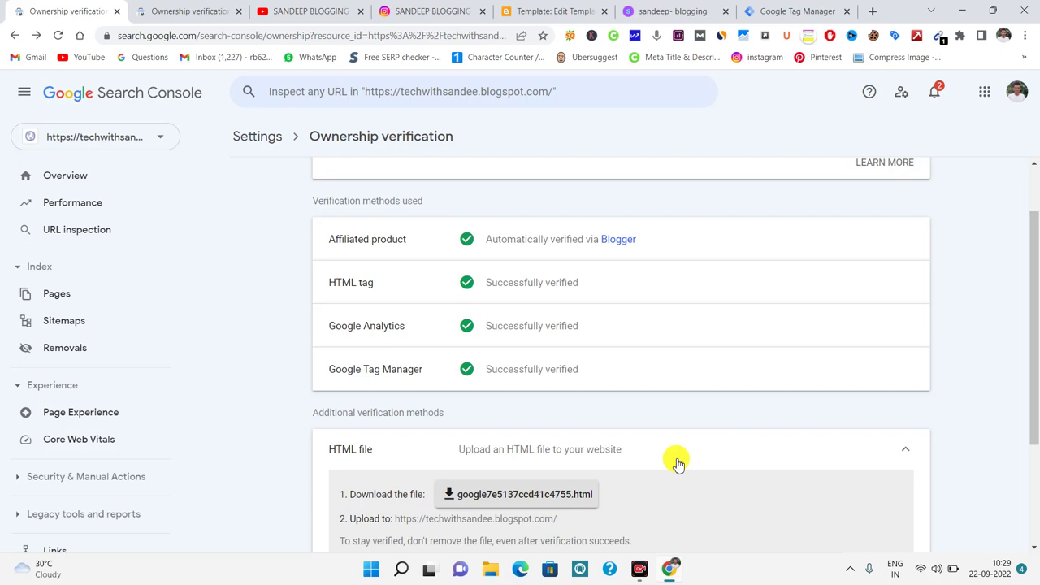
scroll(678, 464, "down", 1)
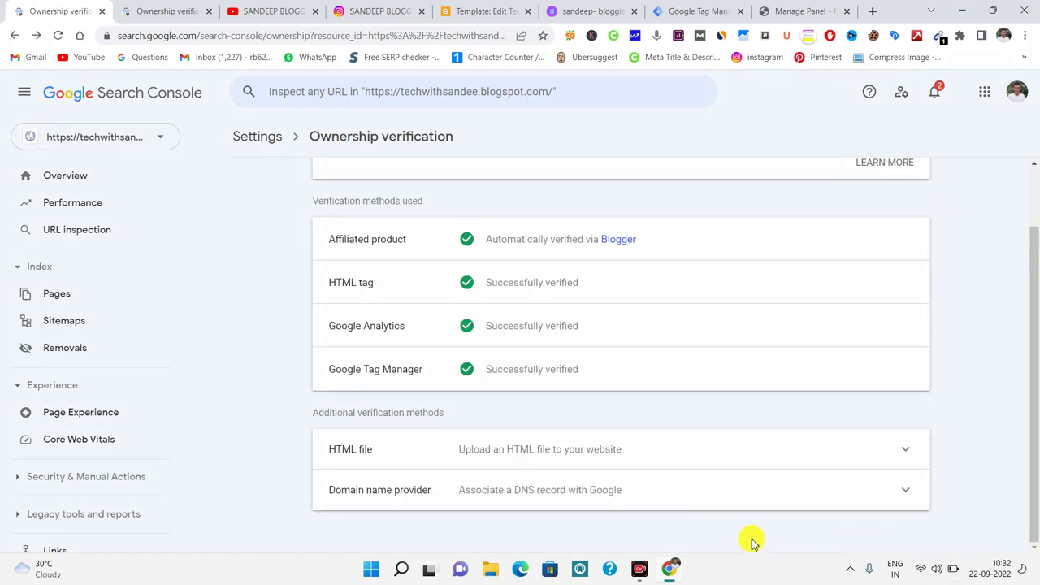
Step: Expand the Domain name provider verification method and read its instructions for adding a TXT record
mouse_move(309, 479)
left_mouse_down()
mouse_move(499, 520)
mouse_move(934, 517)
left_mouse_up()
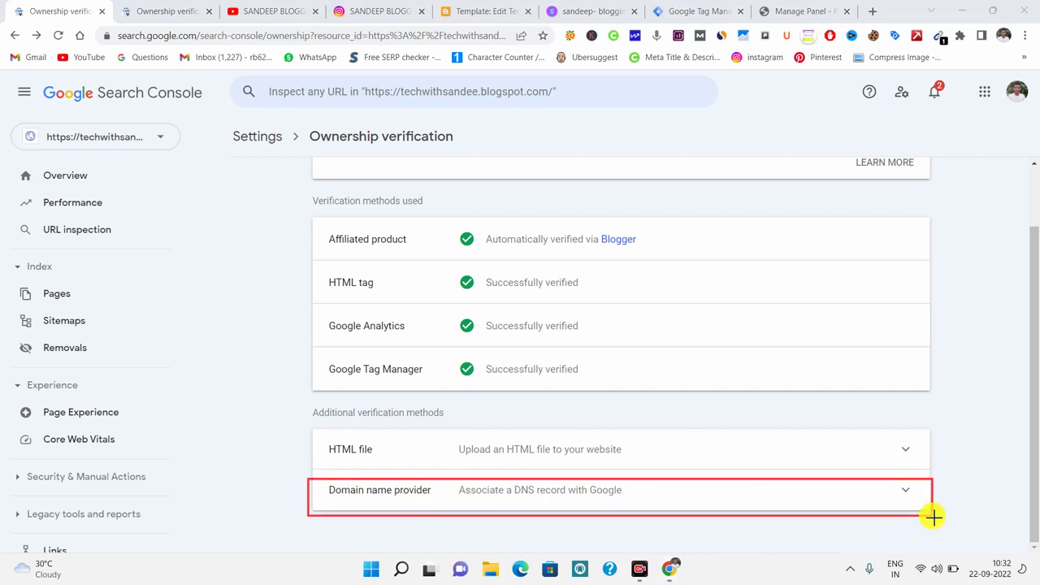
left_click(615, 491)
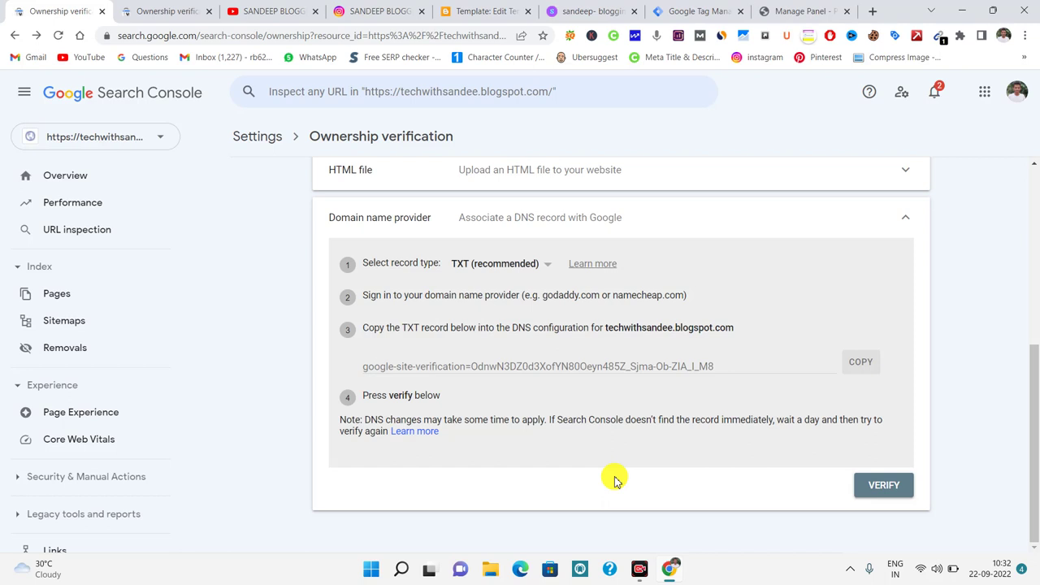
left_click(475, 10)
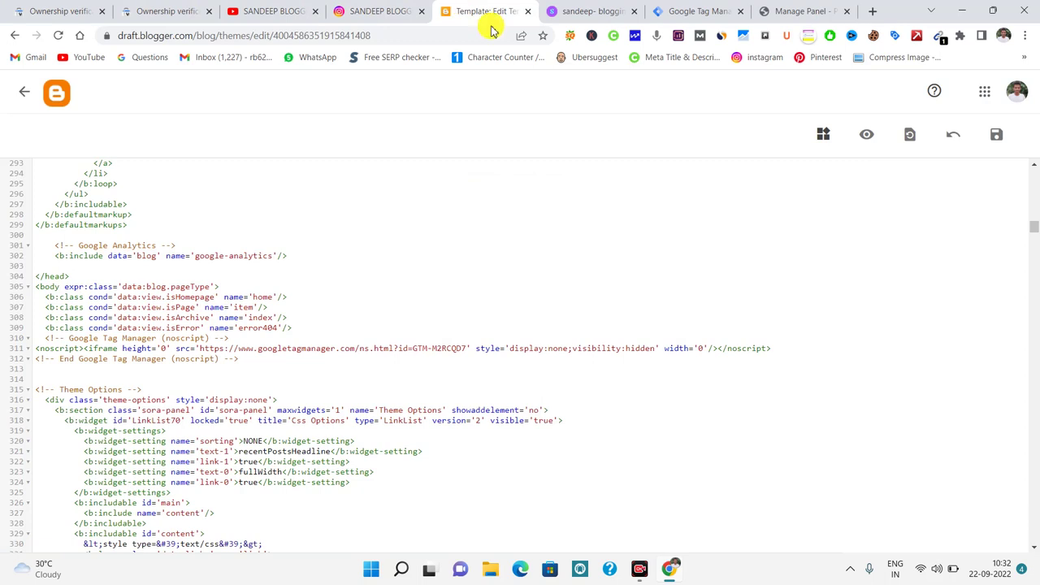
left_click(602, 6)
left_click(79, 8)
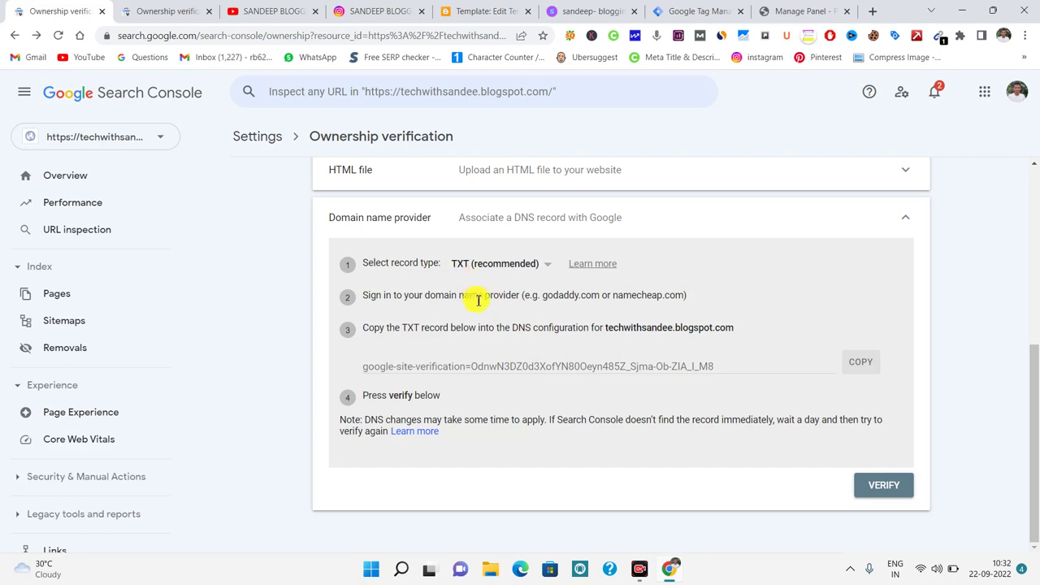
left_click_drag(473, 298, 674, 295)
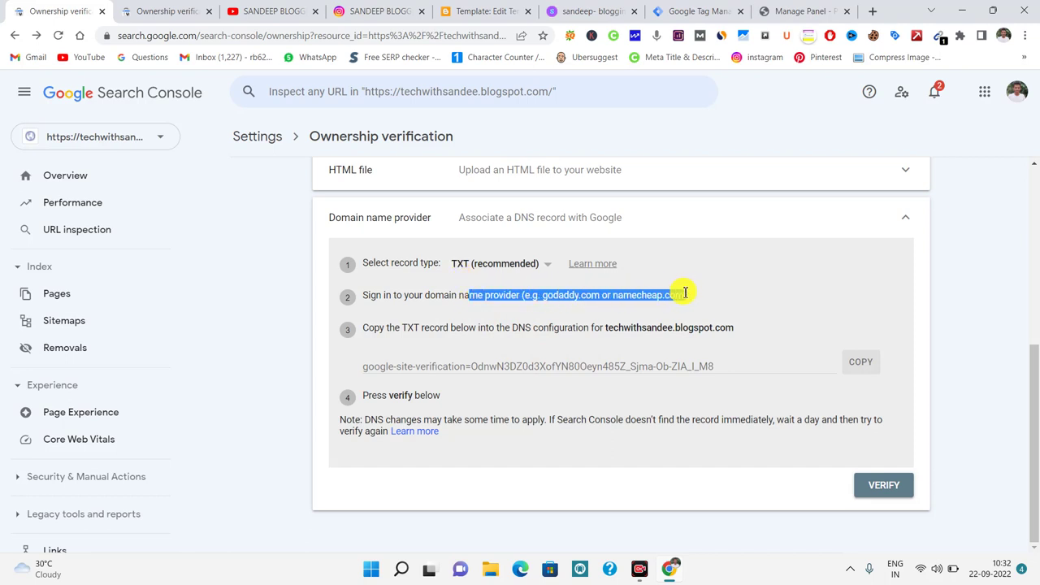
left_click(693, 295)
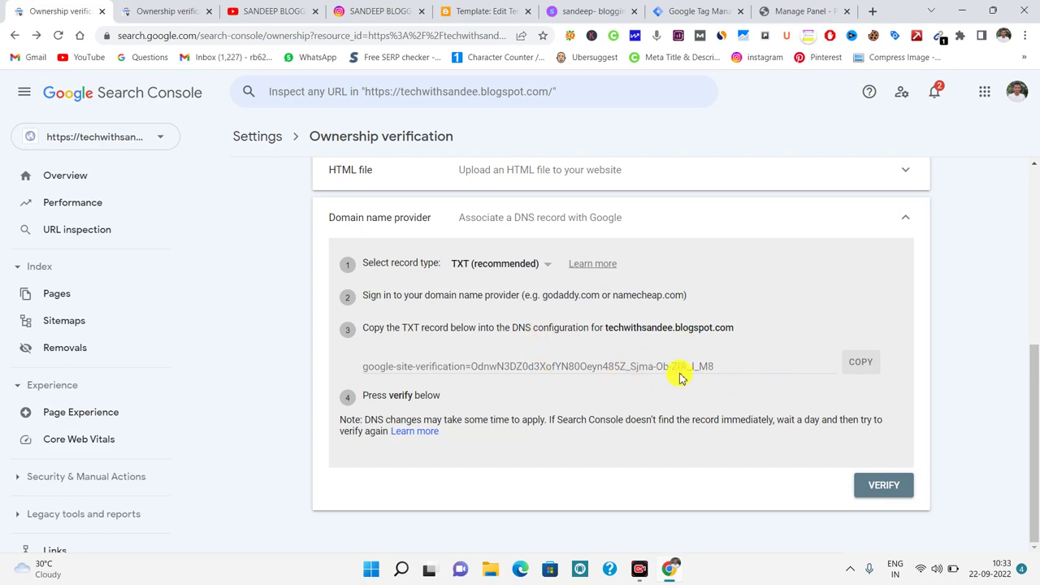
Step: Copy the TXT verification record and examine the existing host names, record types and addresses in ProHosty's DNS Management page
left_click(863, 361)
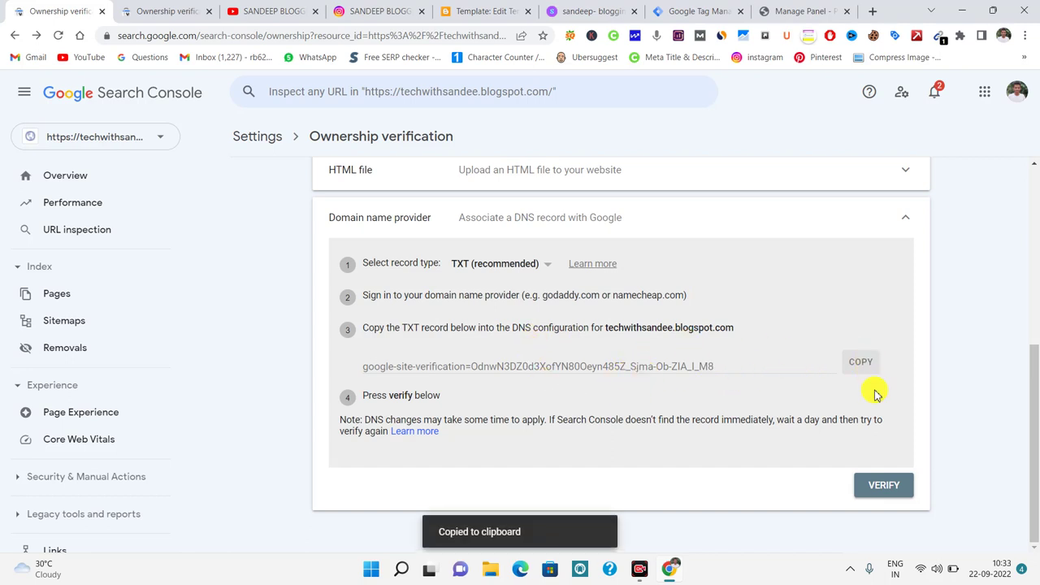
left_click(784, 6)
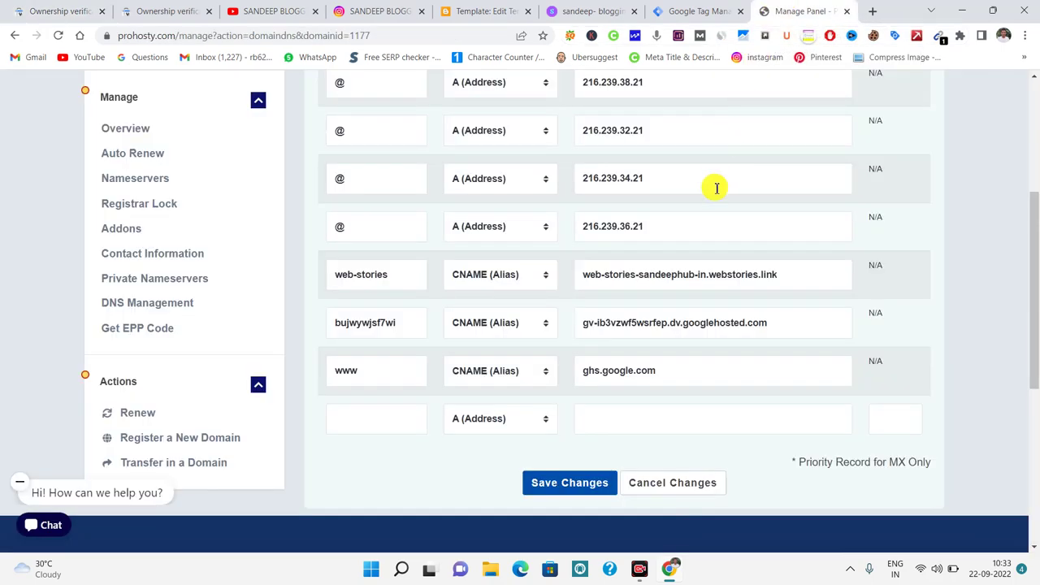
scroll(718, 244, "up", 2)
scroll(690, 317, "down", 1)
scroll(689, 317, "down", 2)
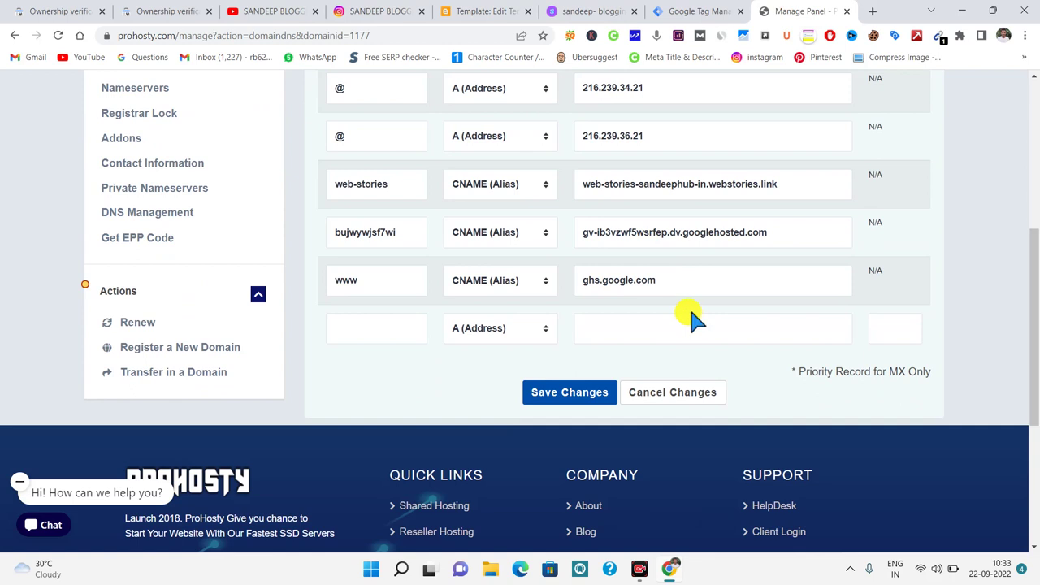
scroll(687, 314, "up", 3)
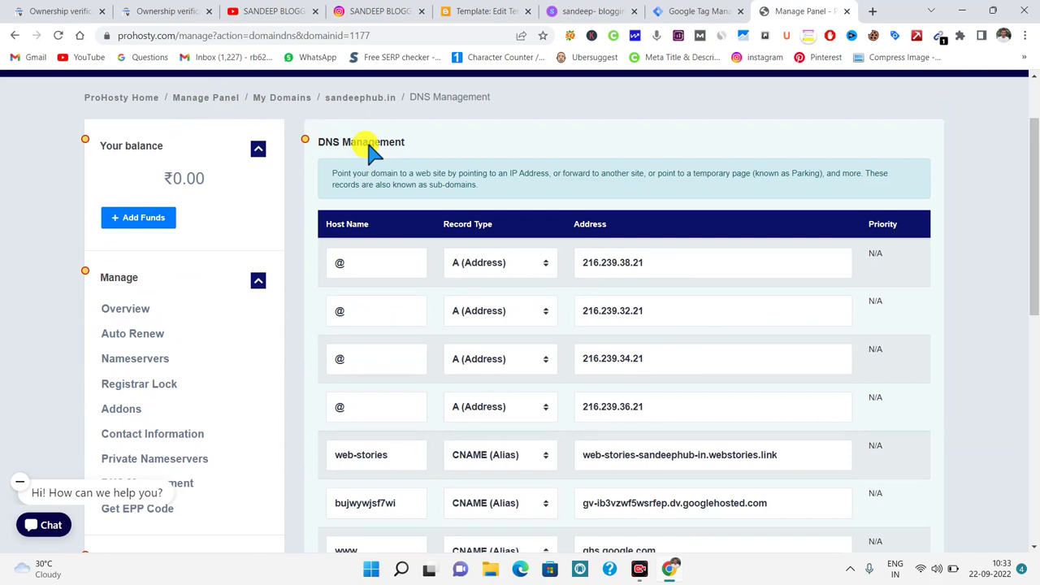
scroll(369, 153, "down", 3)
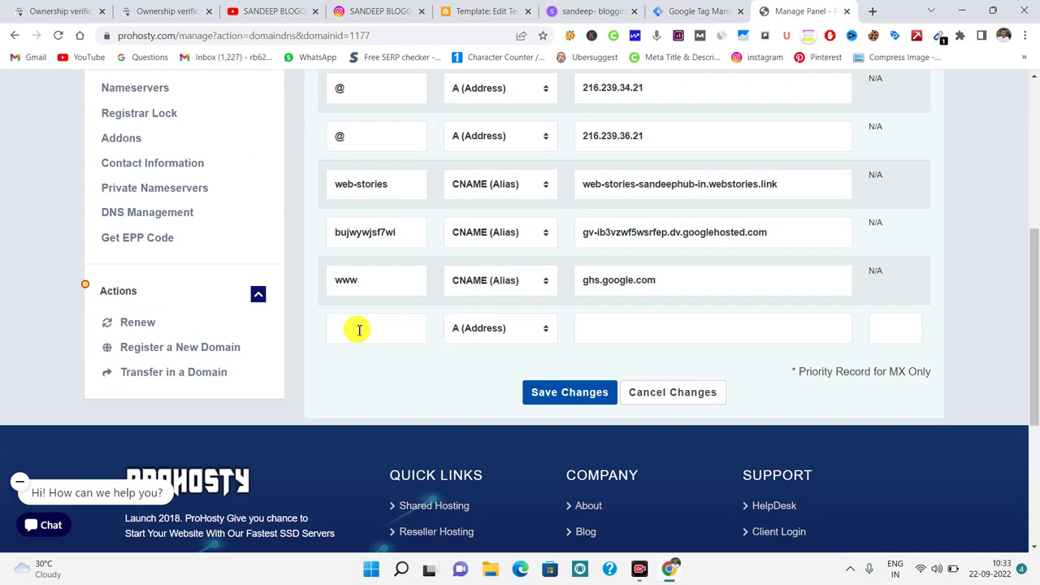
double_click(341, 280)
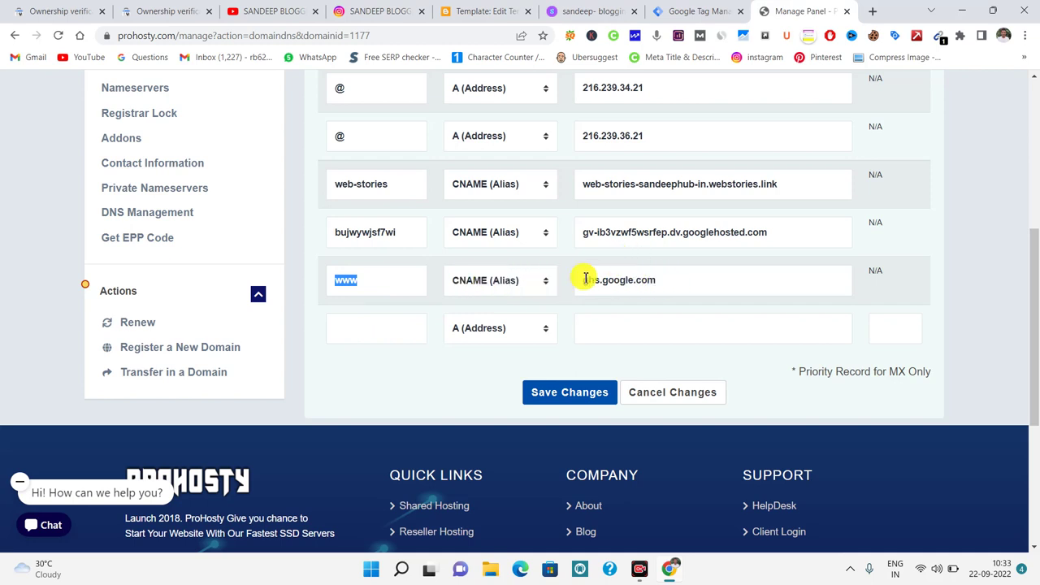
left_click(602, 326)
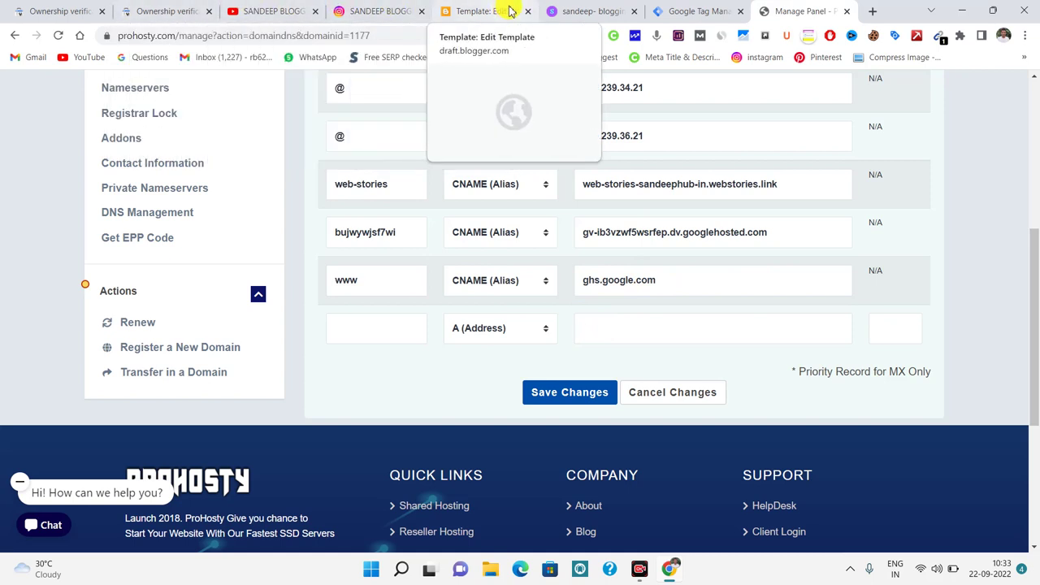
Step: Try the TXT verification record copied from Search Console as the address of the blank ProHosty DNS row, and clear it again
left_click(4, 8)
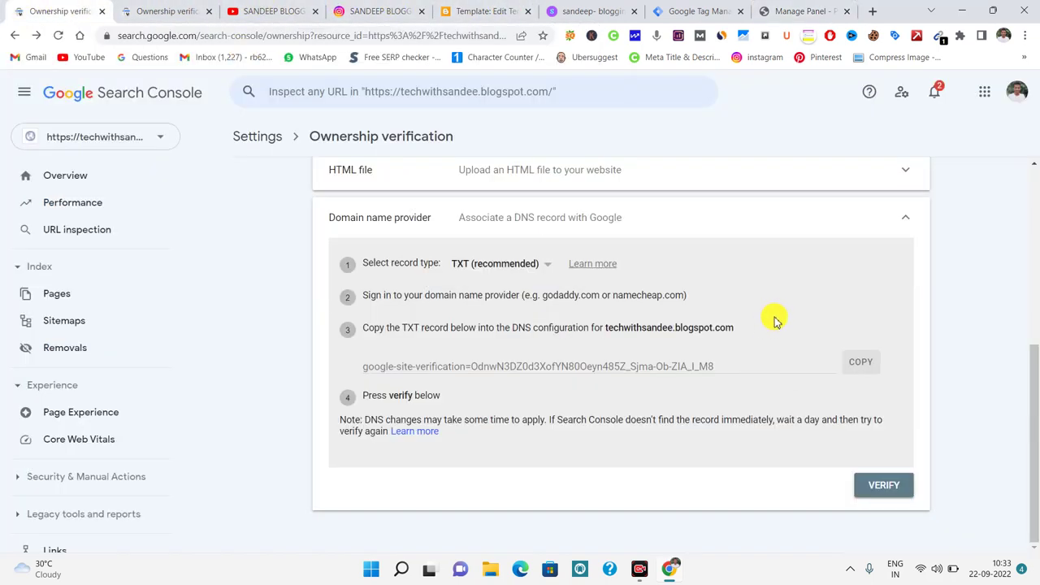
left_click(863, 364)
left_click(801, 11)
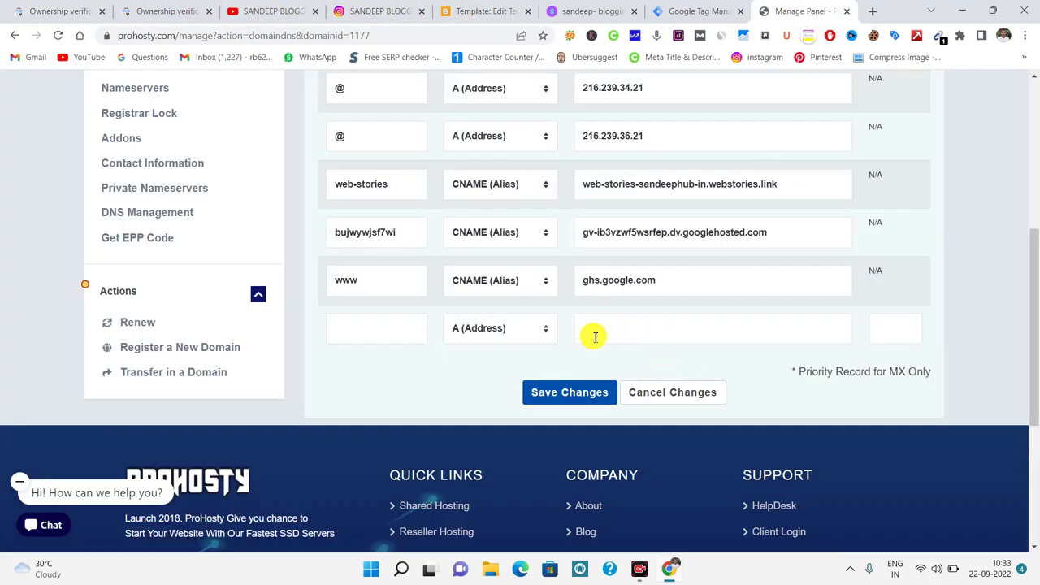
left_click(595, 336)
right_click(597, 323)
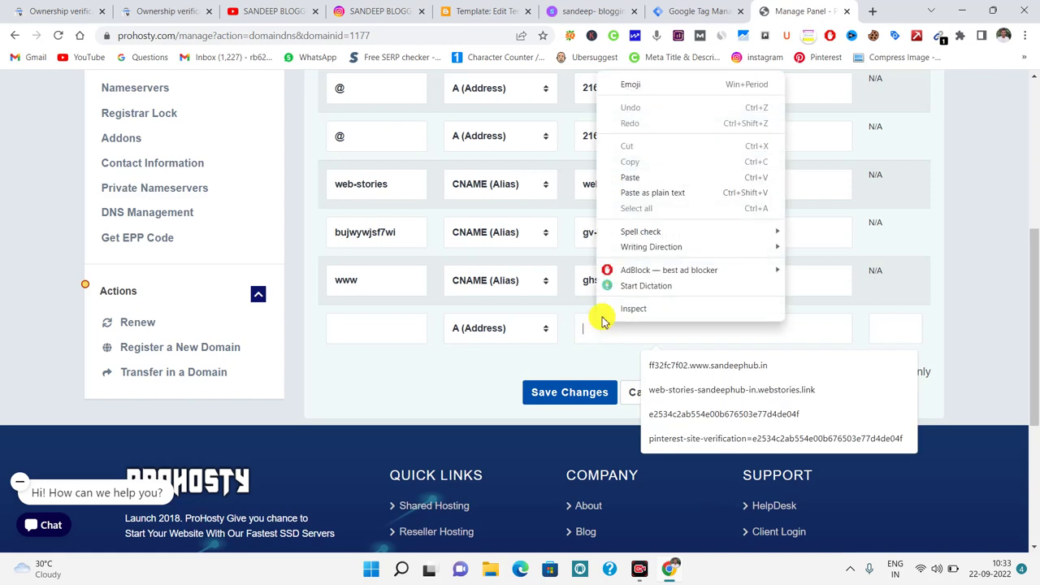
left_click(653, 193)
left_click(598, 394)
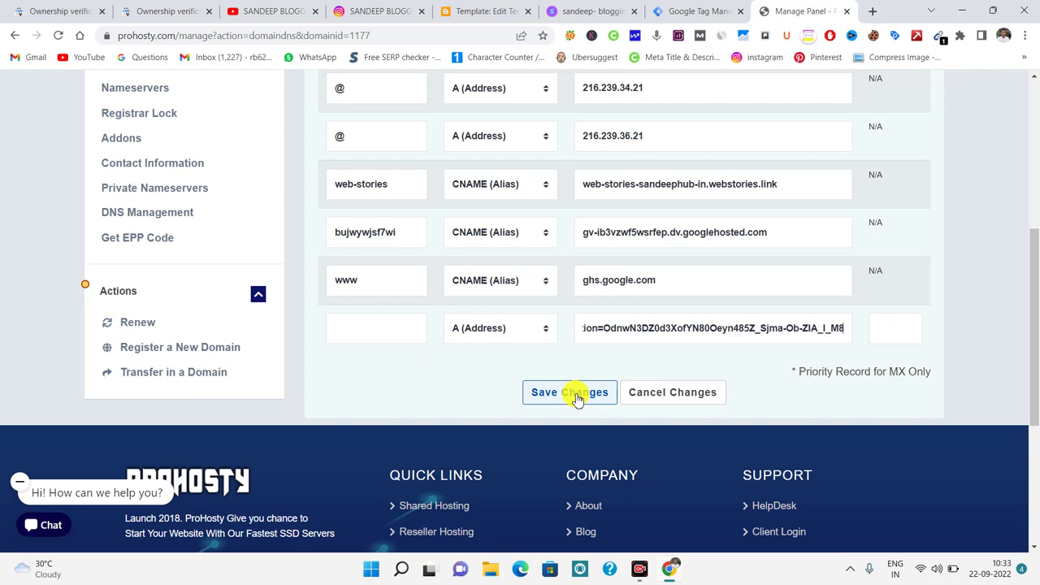
triple_click(846, 326)
key("BackSpace")
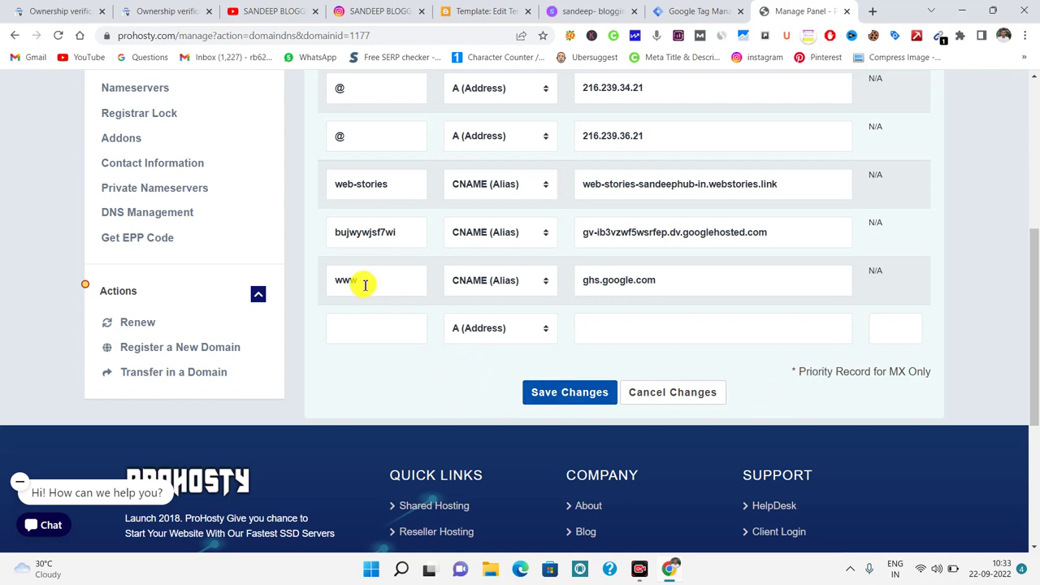
Step: Examine the googlehosted.com CNAME record on ProHosty and the Domain name provider verification status of the other Search Console property
scroll(365, 284, "up", 2)
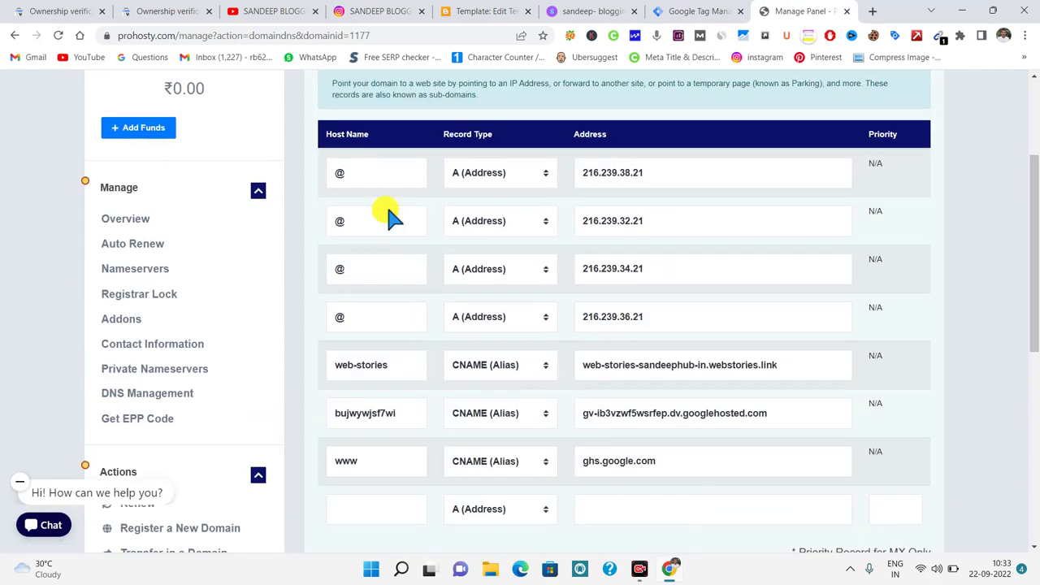
left_click_drag(789, 413, 612, 413)
left_click(66, 8)
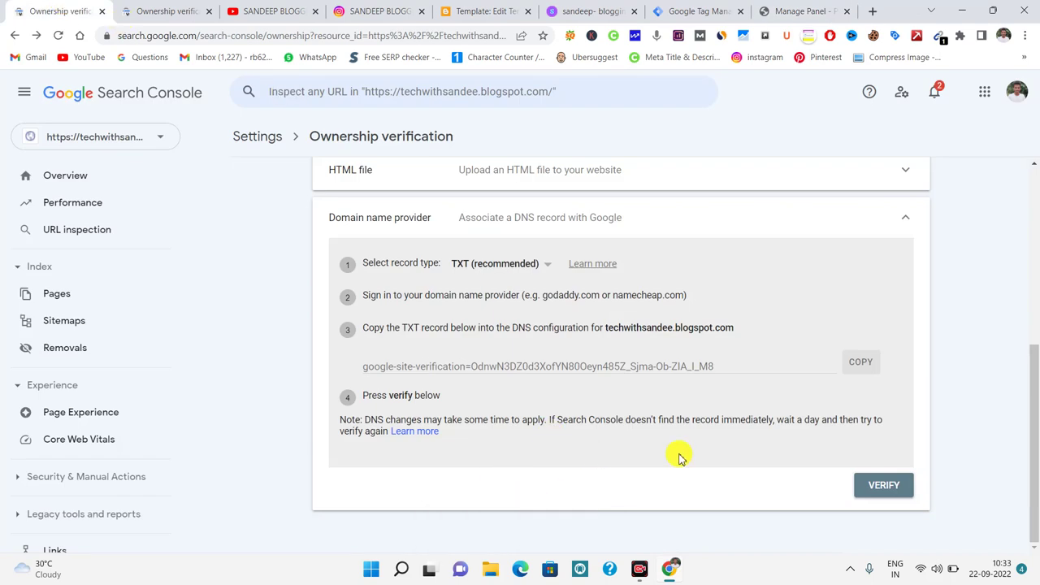
left_click(167, 8)
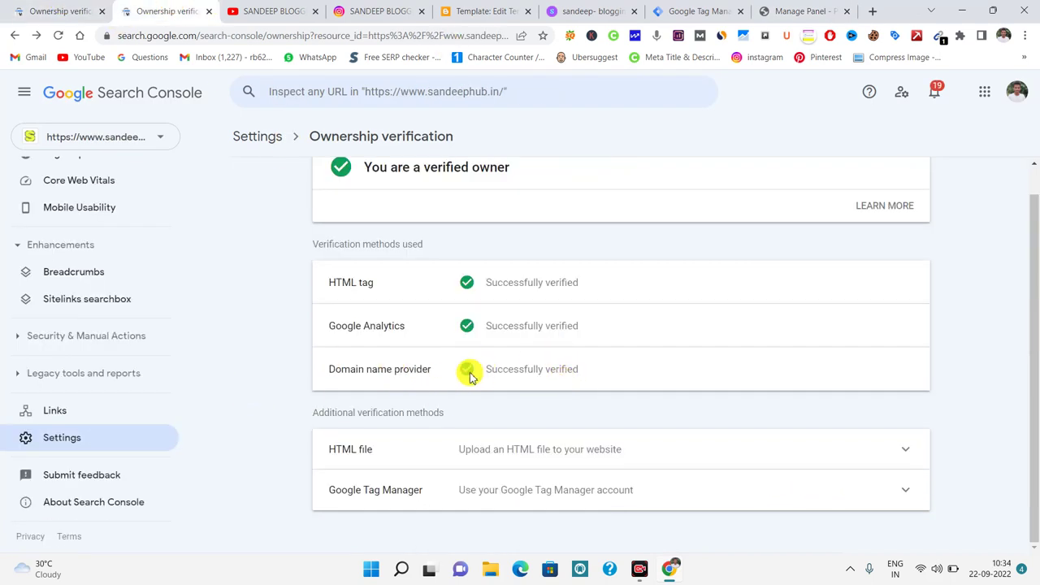
left_click_drag(609, 366, 327, 369)
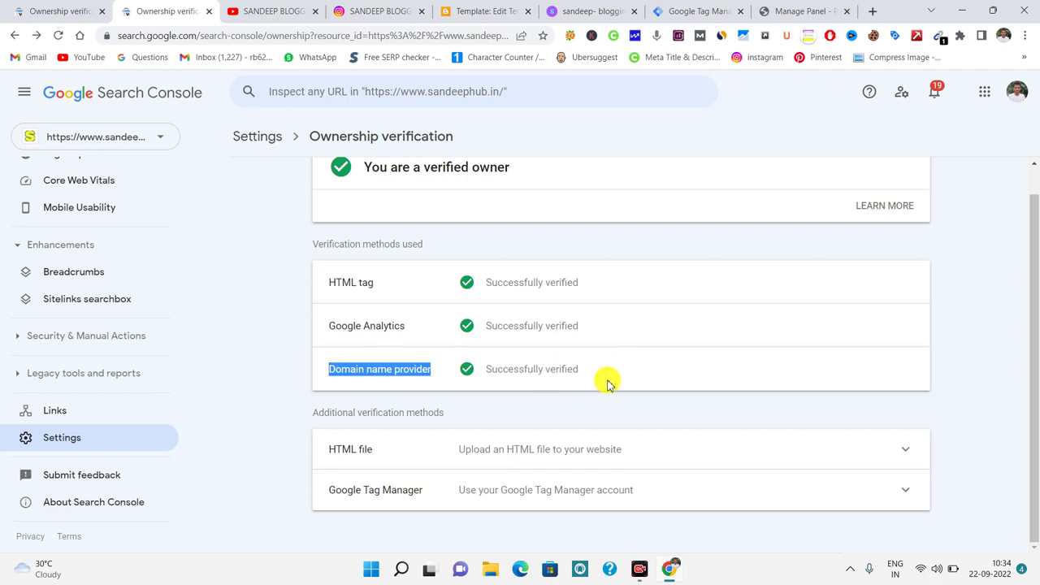
left_click(803, 9)
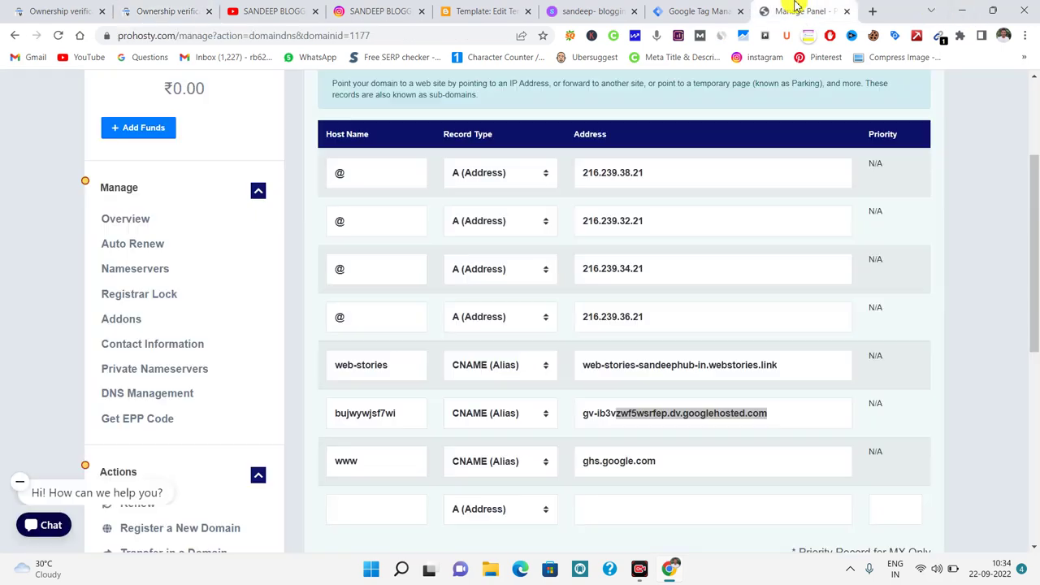
Step: Try to verify techwithsandee.blogspot.com in Search Console with the Domain name provider TXT record, and collapse that method
left_click(69, 8)
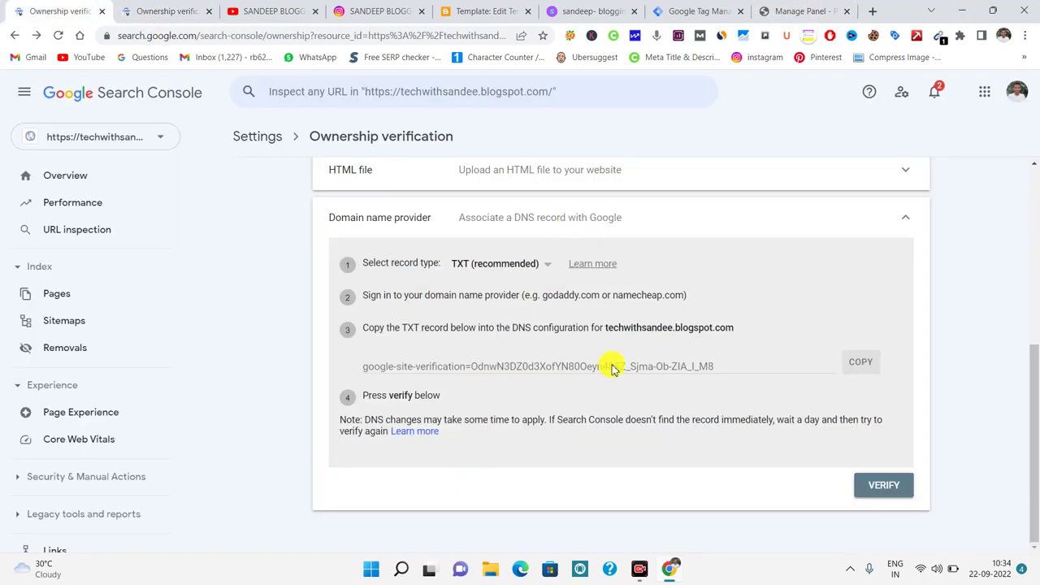
left_click(886, 485)
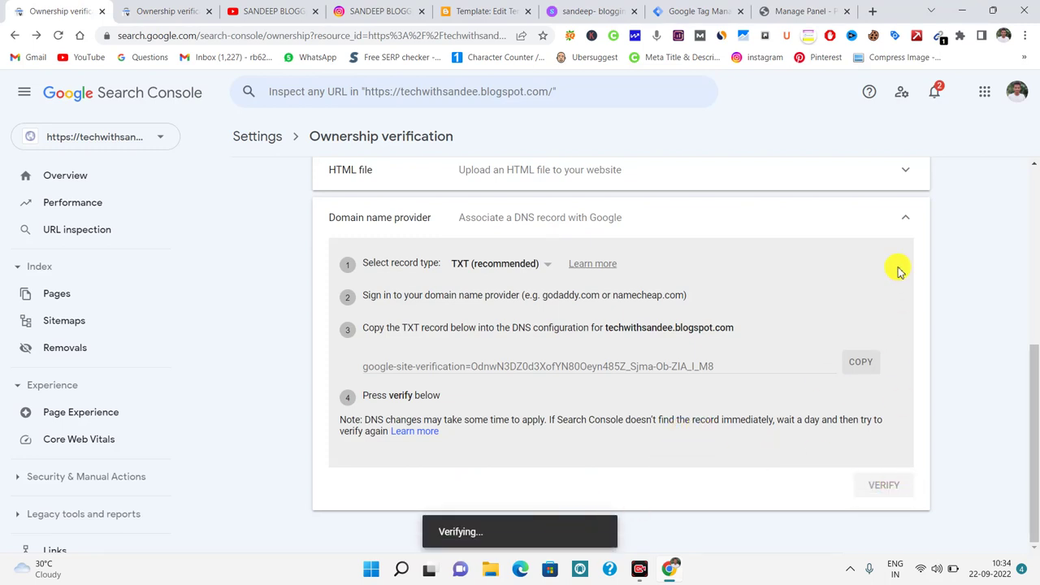
left_click(909, 218)
left_click(193, 8)
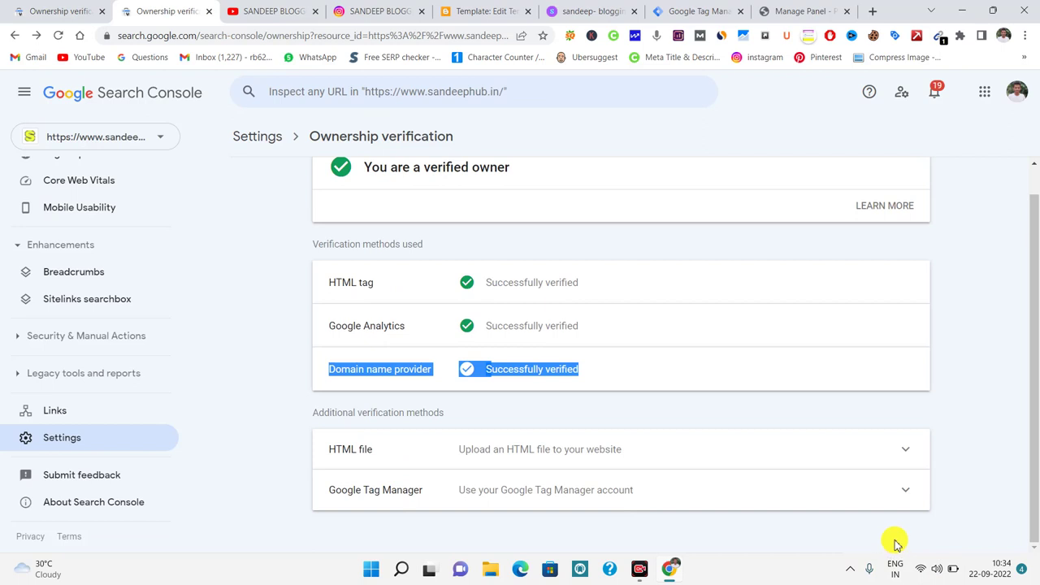
key("ctrl+shift+Tab")
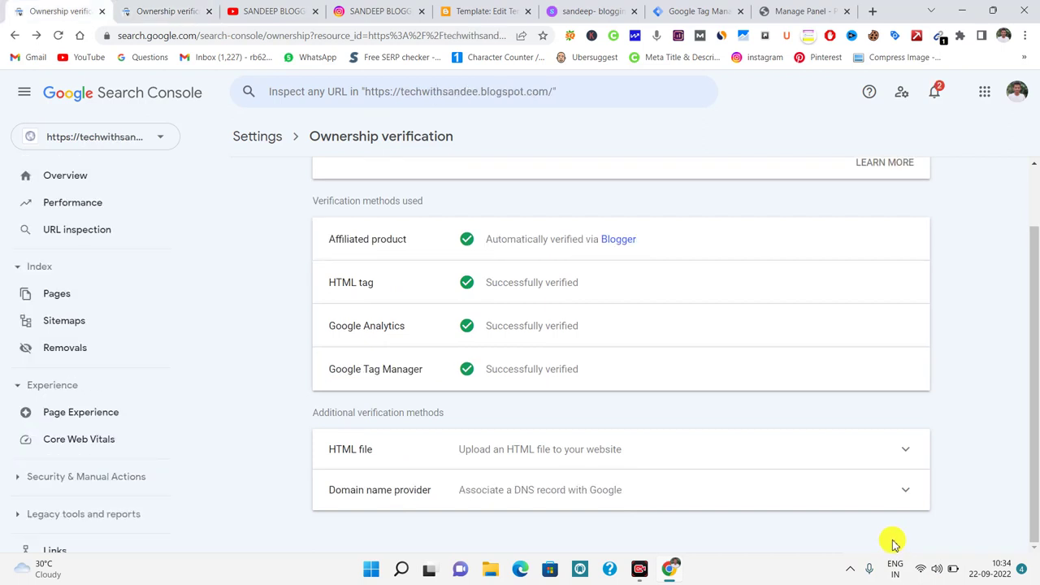
mouse_move(311, 439)
left_mouse_down()
mouse_move(474, 469)
mouse_move(918, 472)
left_mouse_up()
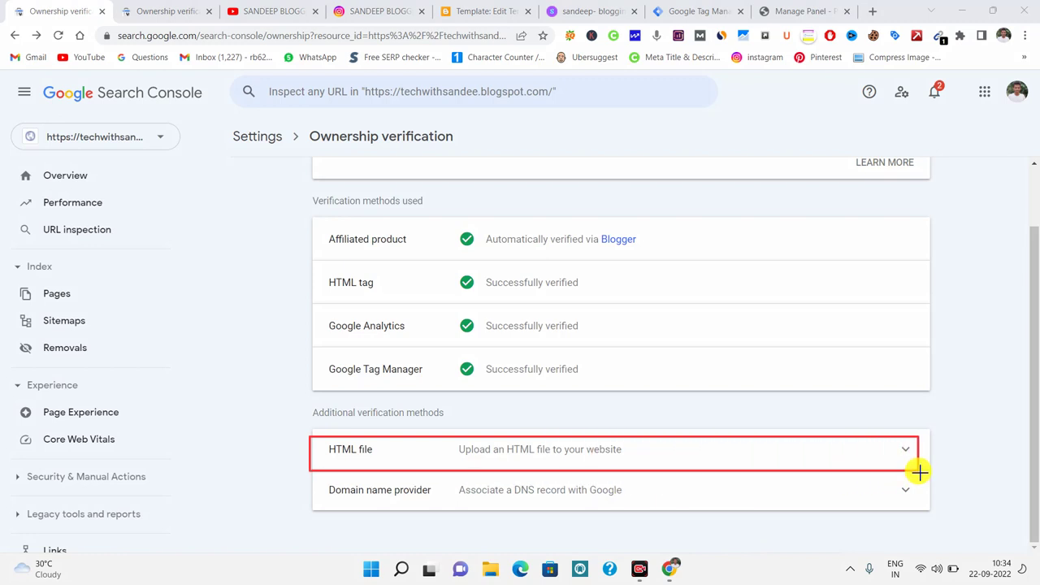
key("Escape")
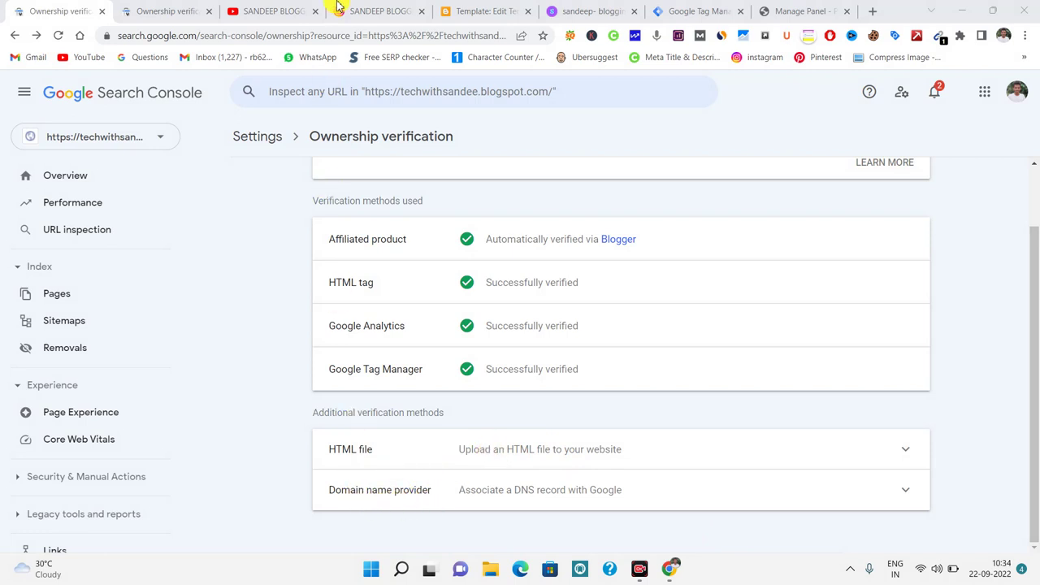
left_click(185, 10)
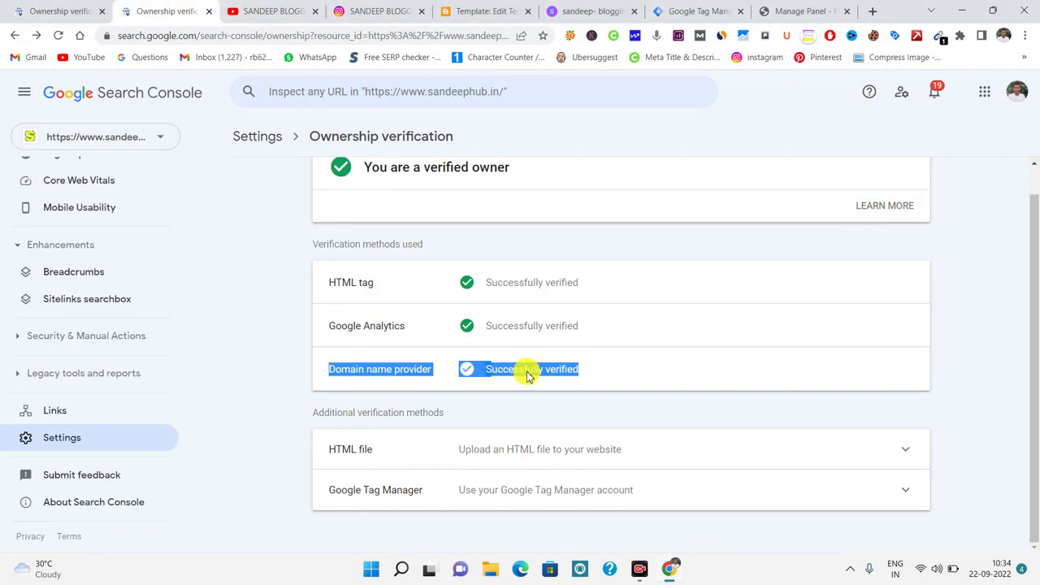
left_click(437, 472)
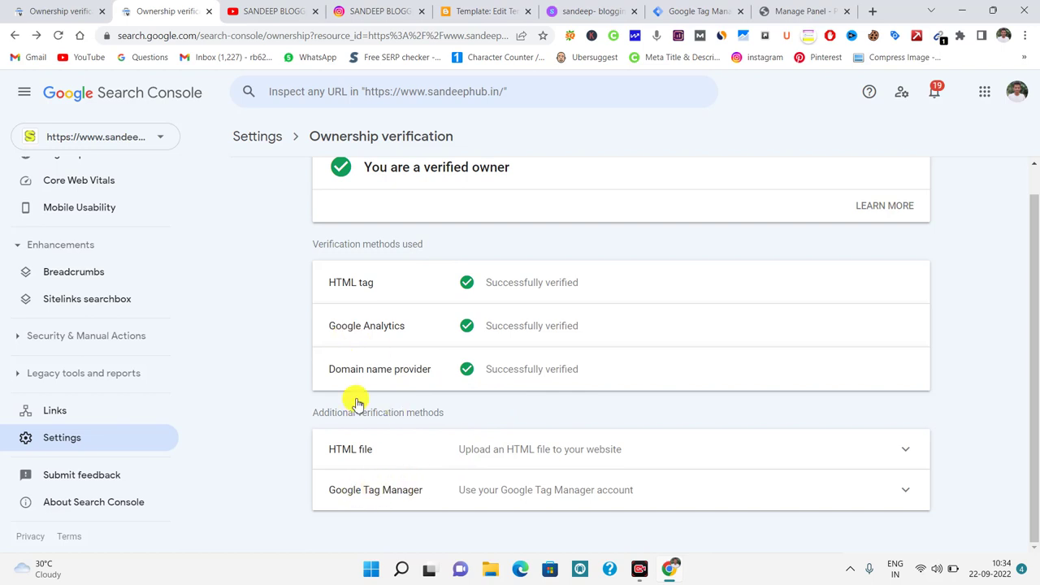
scroll(471, 436, "up", 1)
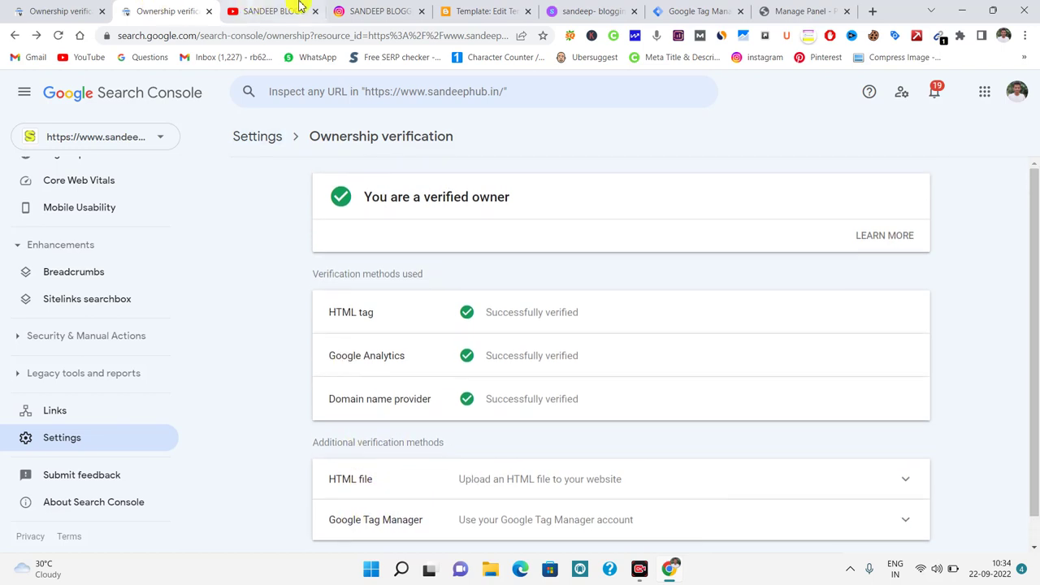
Step: Switch to the blogging tips YouTube channel and browse its uploaded videos
left_click(292, 7)
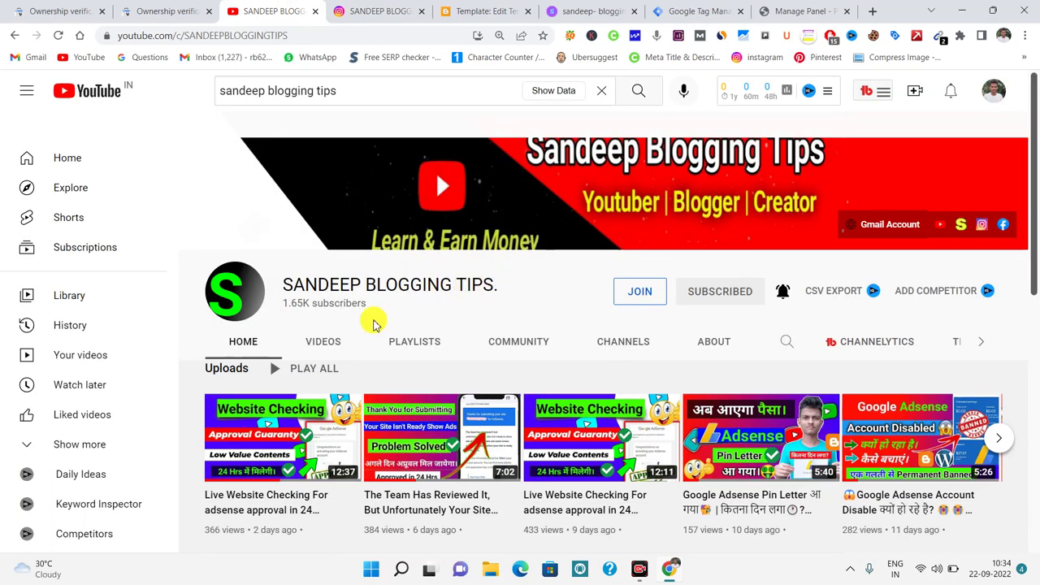
scroll(328, 345, "down", 2)
scroll(328, 345, "up", 2)
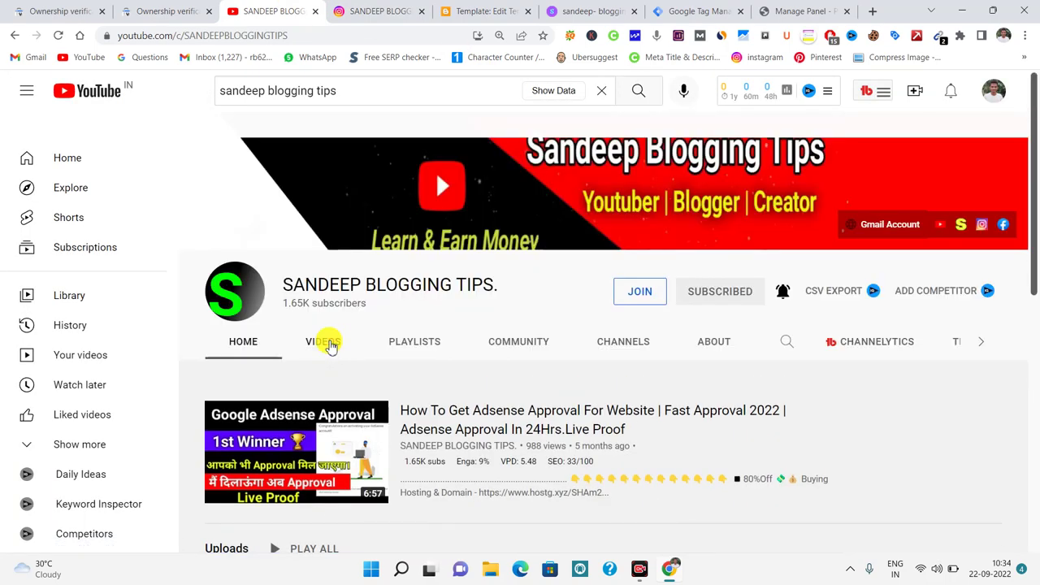
left_click(329, 344)
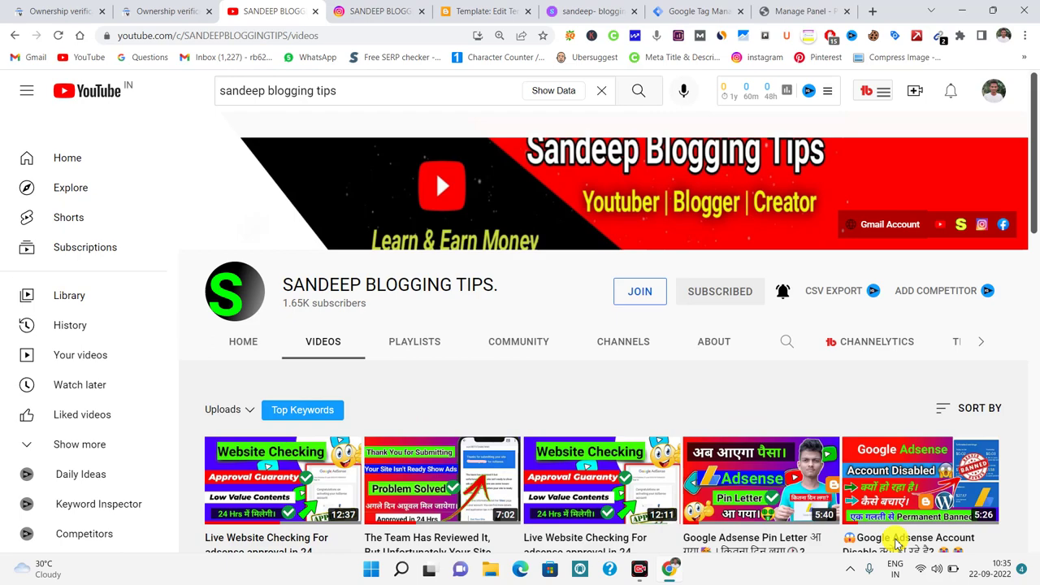
scroll(597, 485, "down", 2)
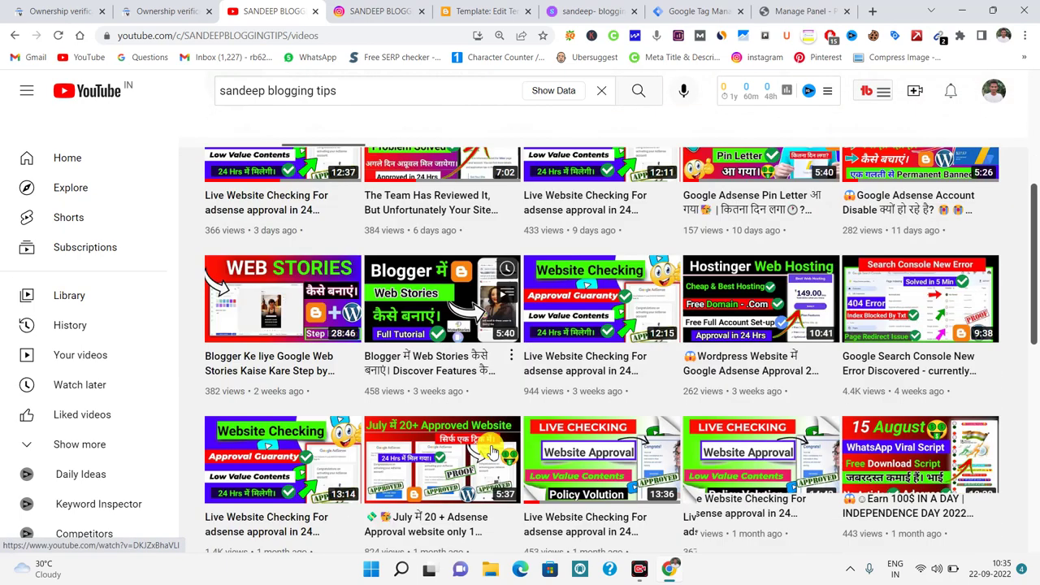
scroll(500, 451, "up", 4)
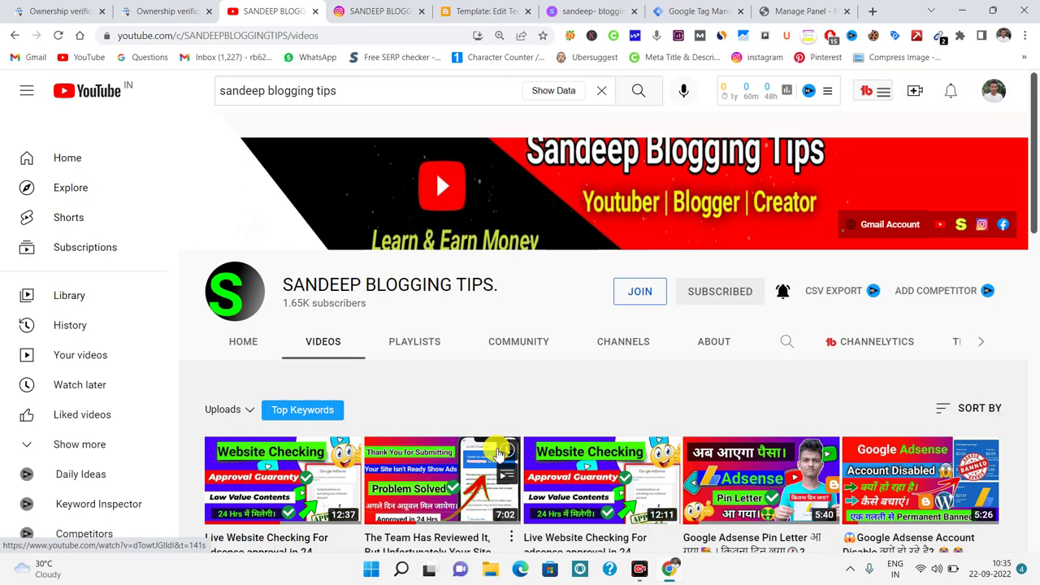
Step: Examine the blogging tips Instagram profile's username, bio, highlights and posts, and return to the YouTube channel's videos
left_click(397, 8)
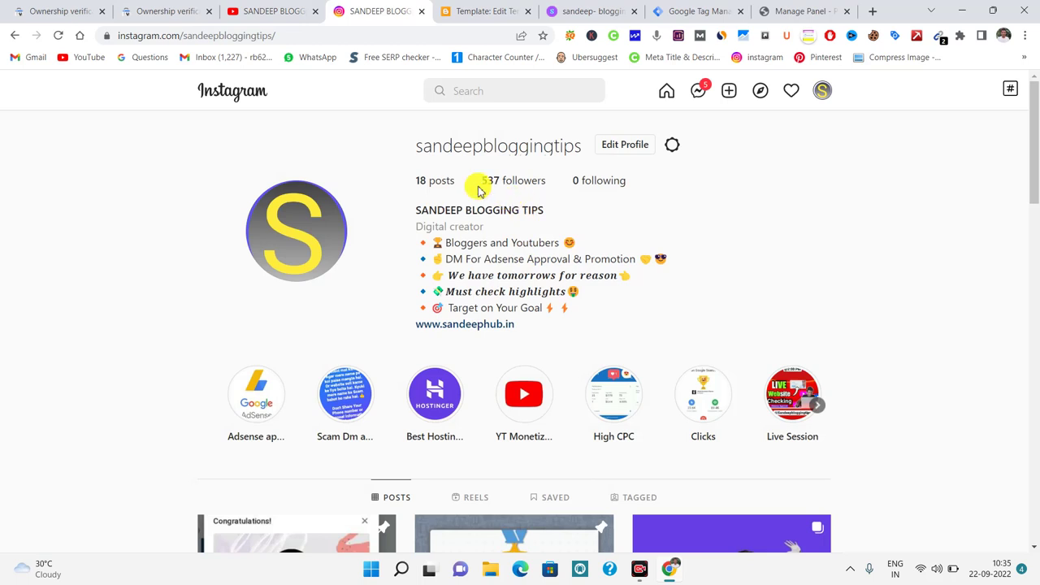
left_click_drag(416, 147, 561, 144)
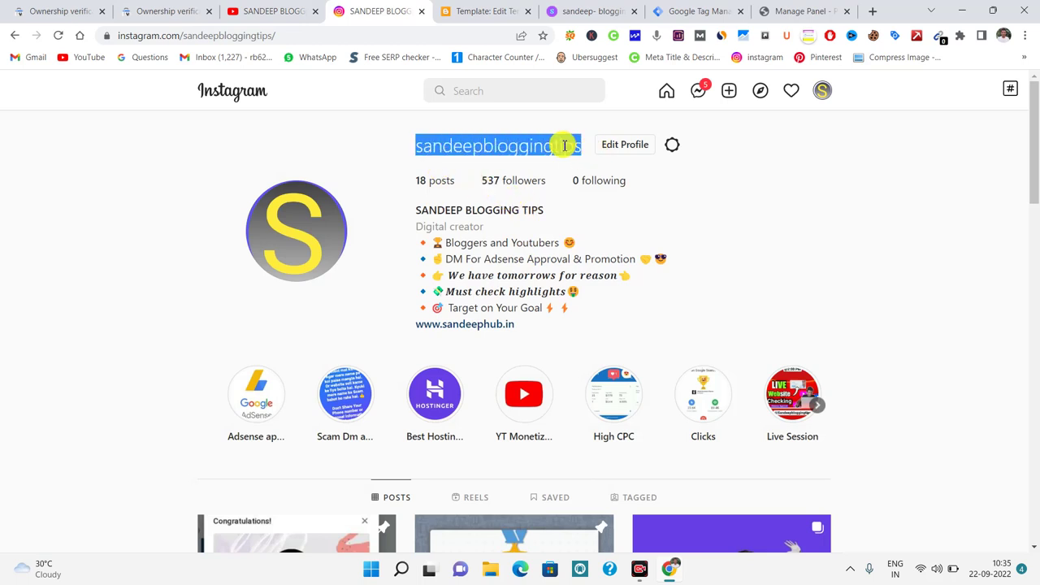
left_click(564, 143)
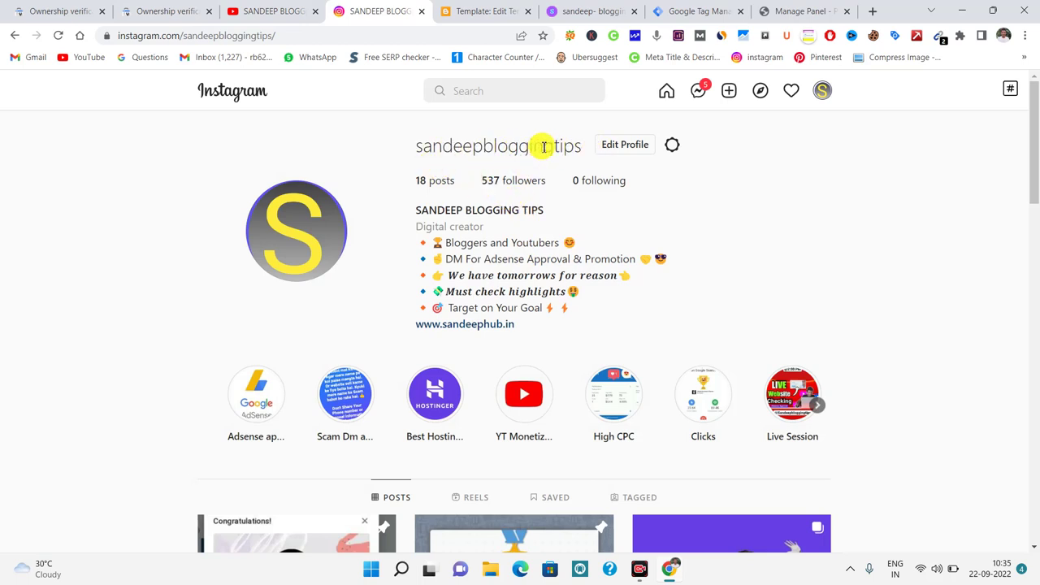
left_click(273, 9)
left_click(388, 8)
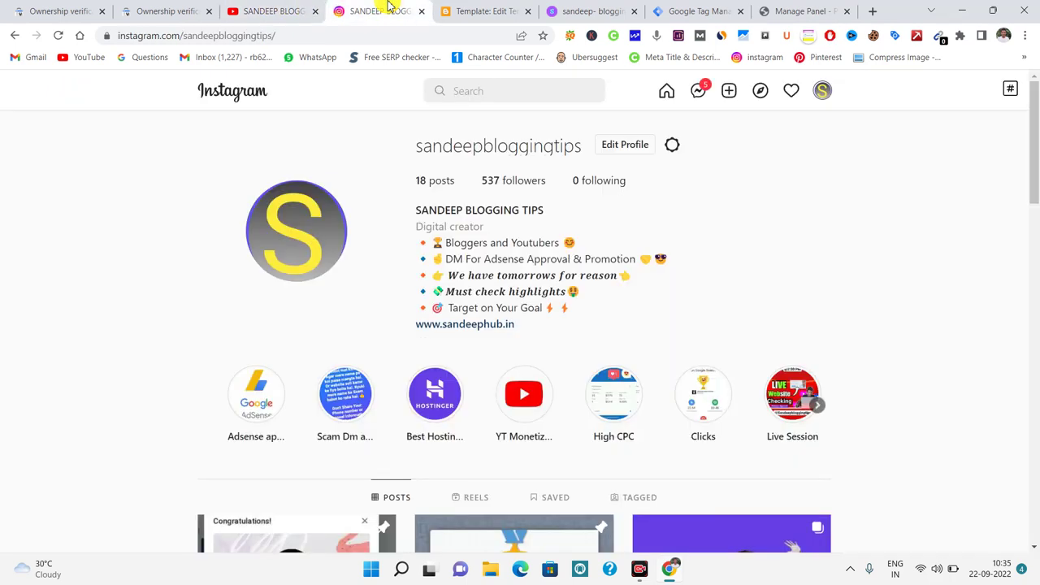
scroll(528, 284, "down", 2)
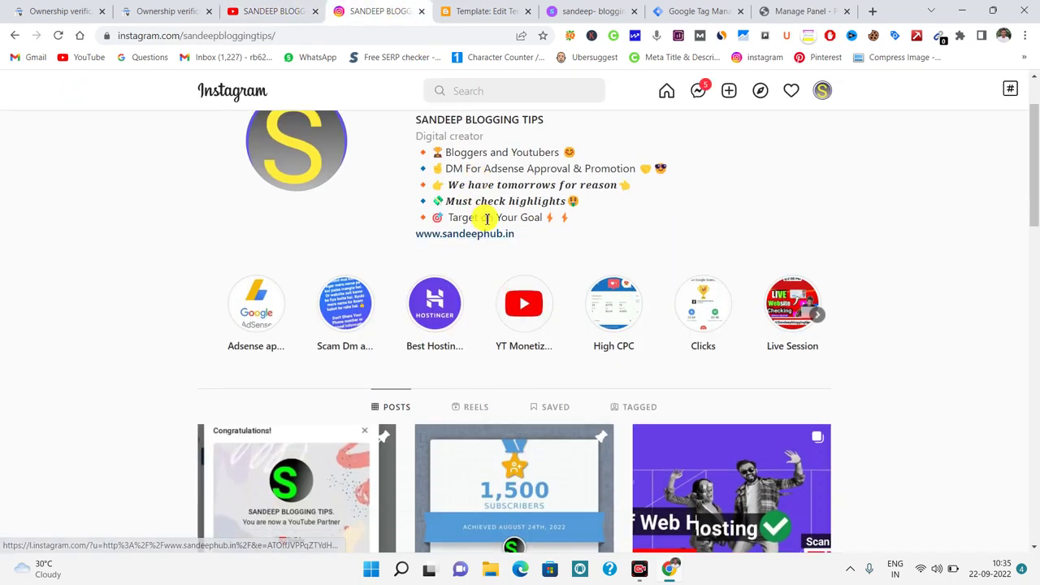
scroll(483, 221, "up", 2)
left_click(280, 10)
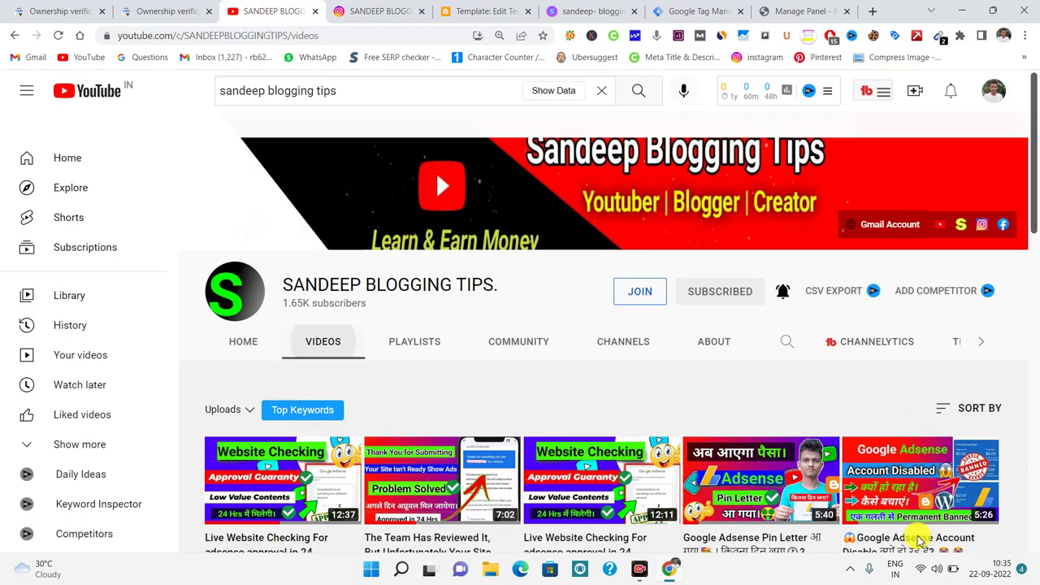